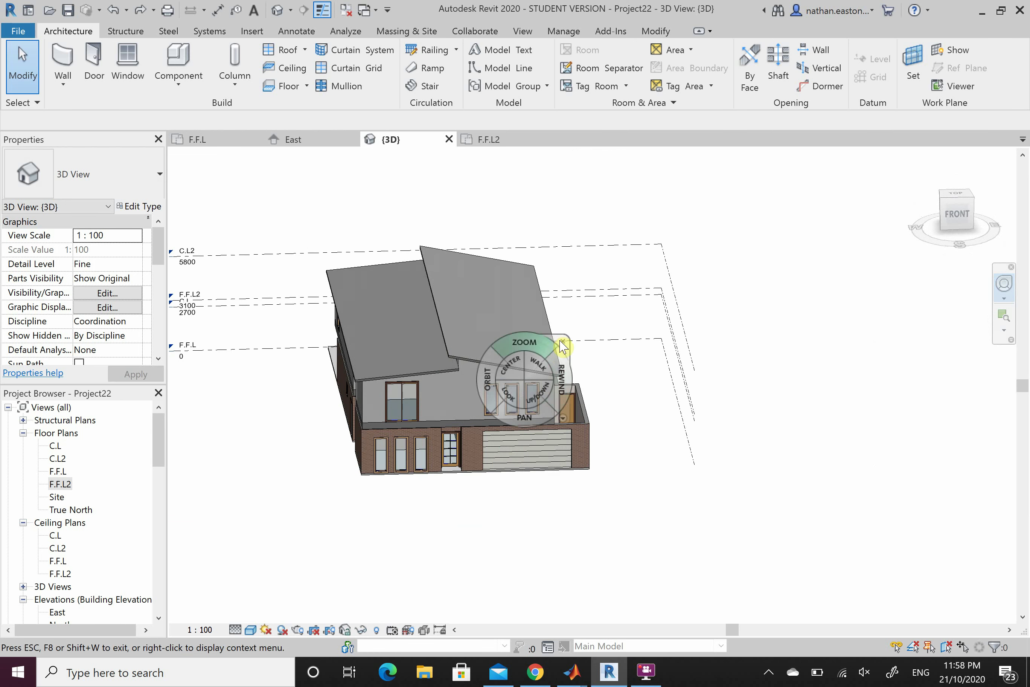
key("Escape")
scroll(490, 406, "up", 3)
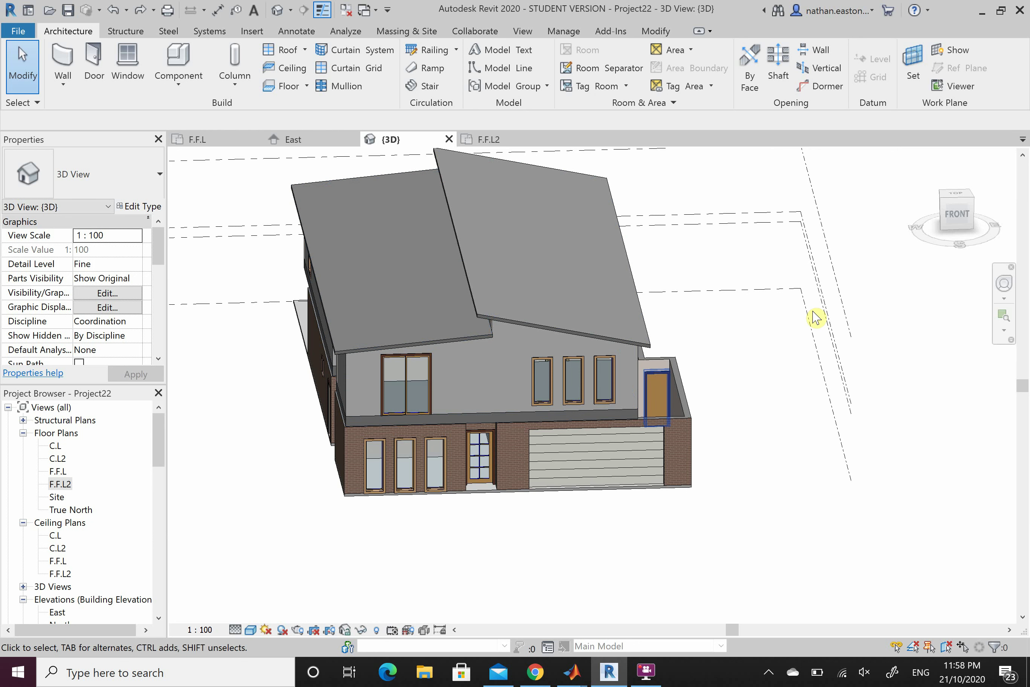
left_click(1005, 286)
left_click_drag(832, 375, 508, 202)
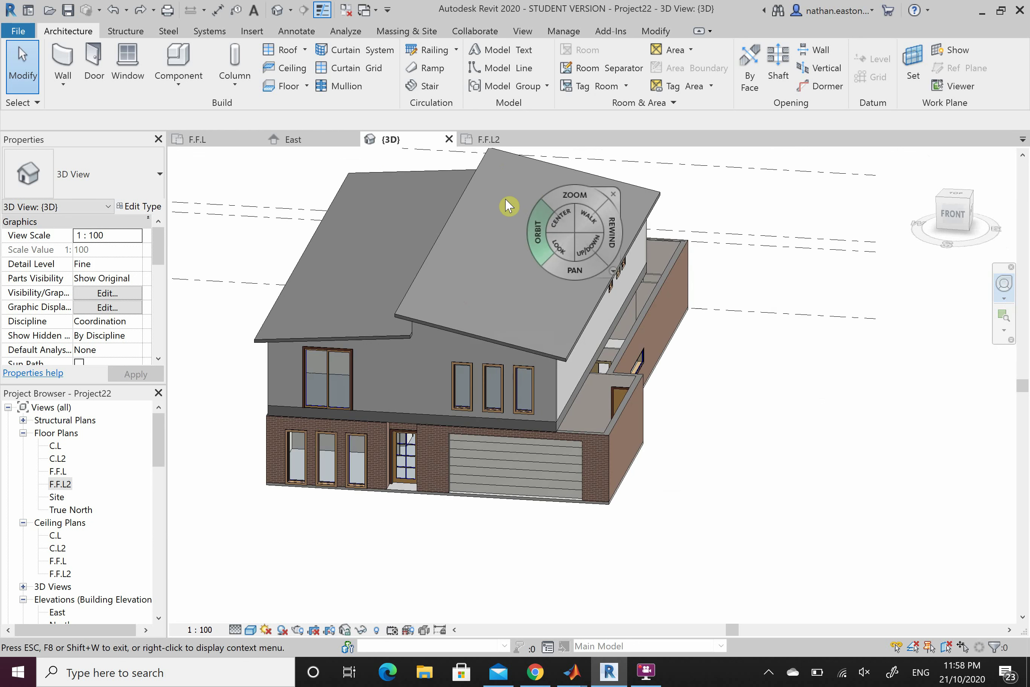
Set the F.F.L floor plan to Fine detail level and Wireframe visual style.
left_click(224, 141)
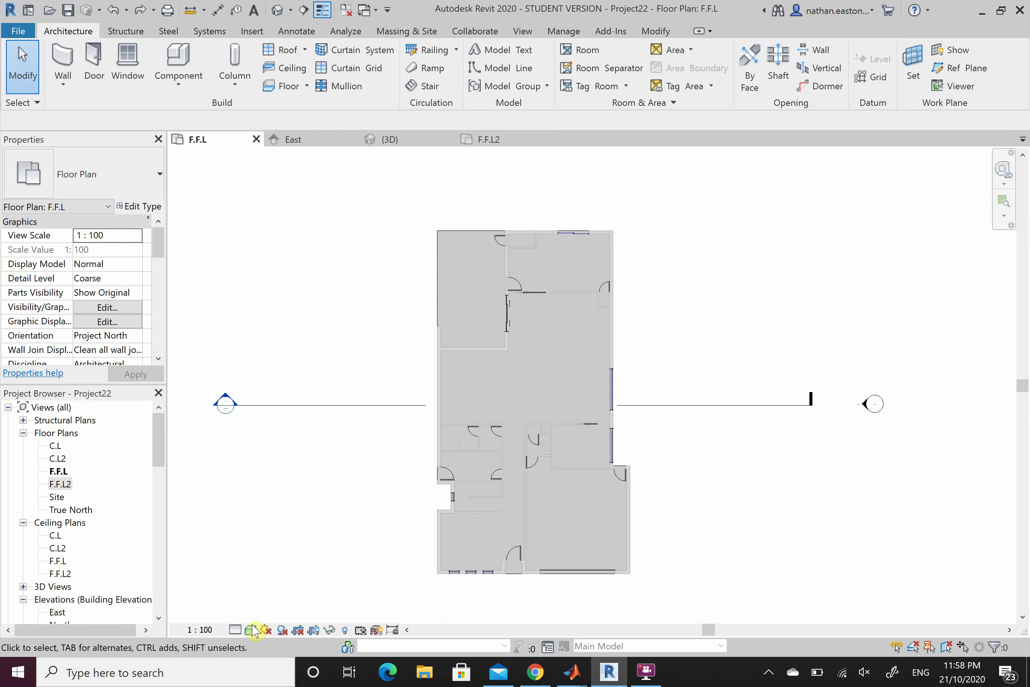
left_click(236, 629)
left_click(244, 615)
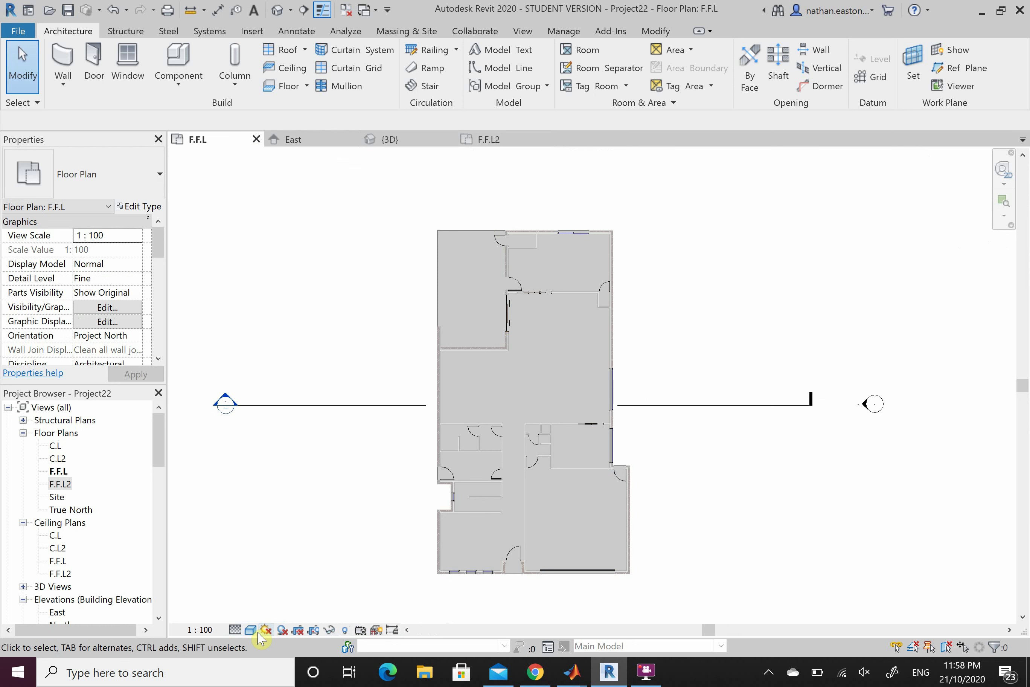
left_click(250, 630)
left_click(284, 547)
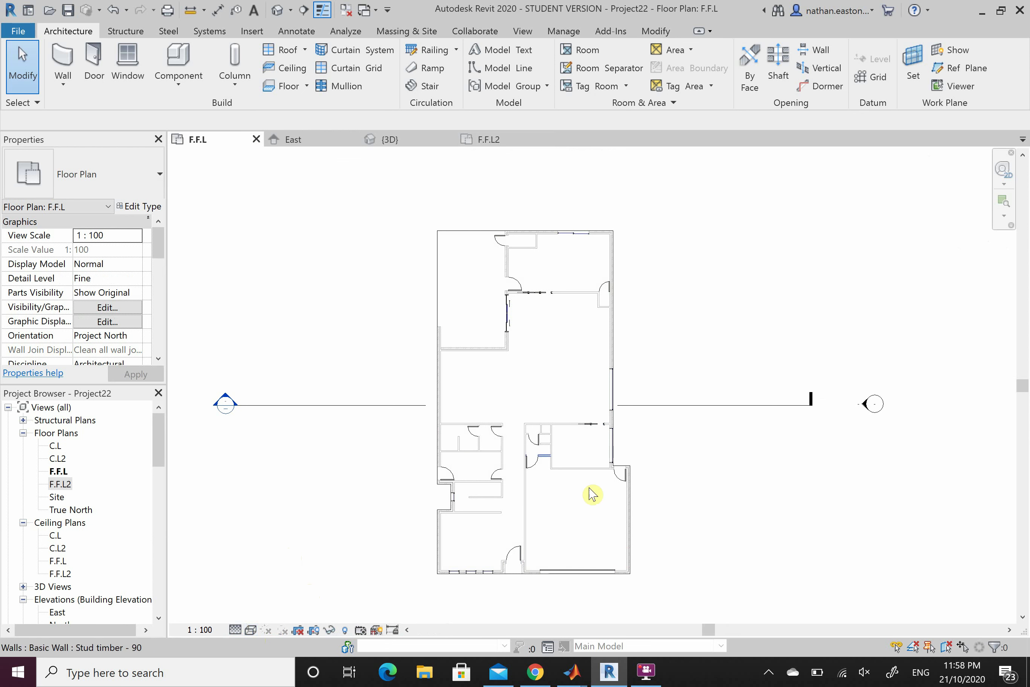
Set the F.F.L2 floor plan to Fine detail level and Wireframe visual style.
left_click(494, 140)
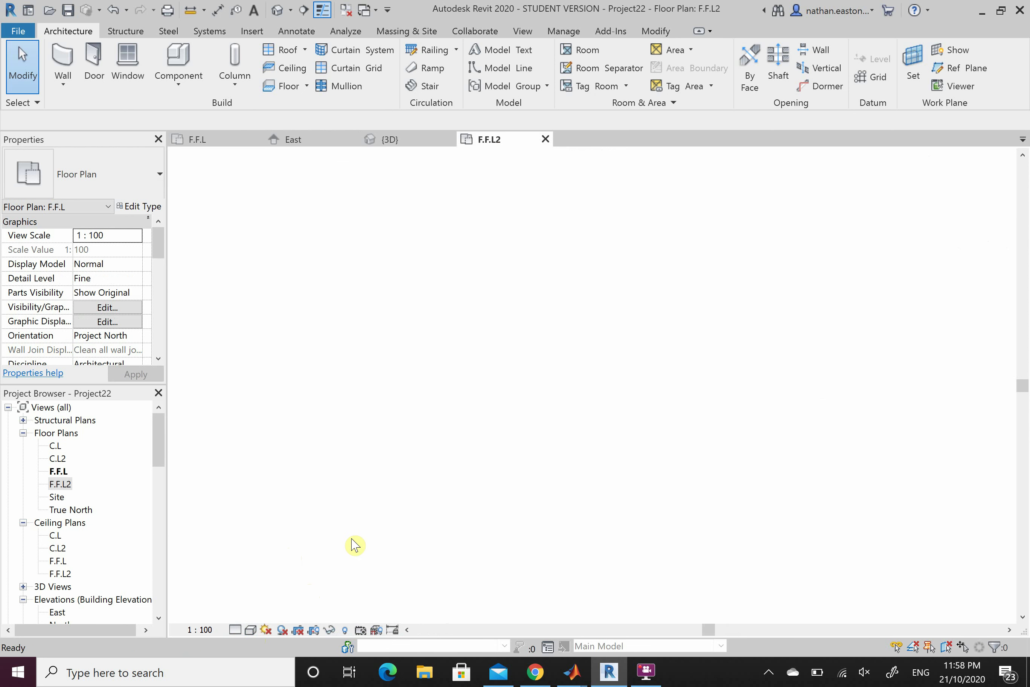
left_click(238, 632)
left_click(245, 616)
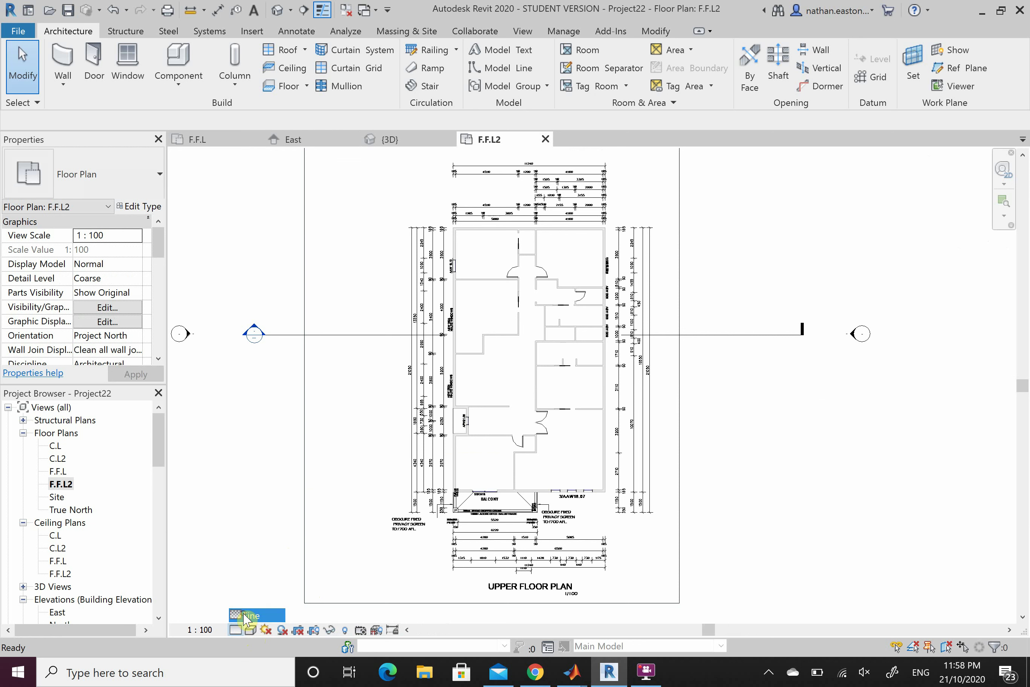
left_click(248, 630)
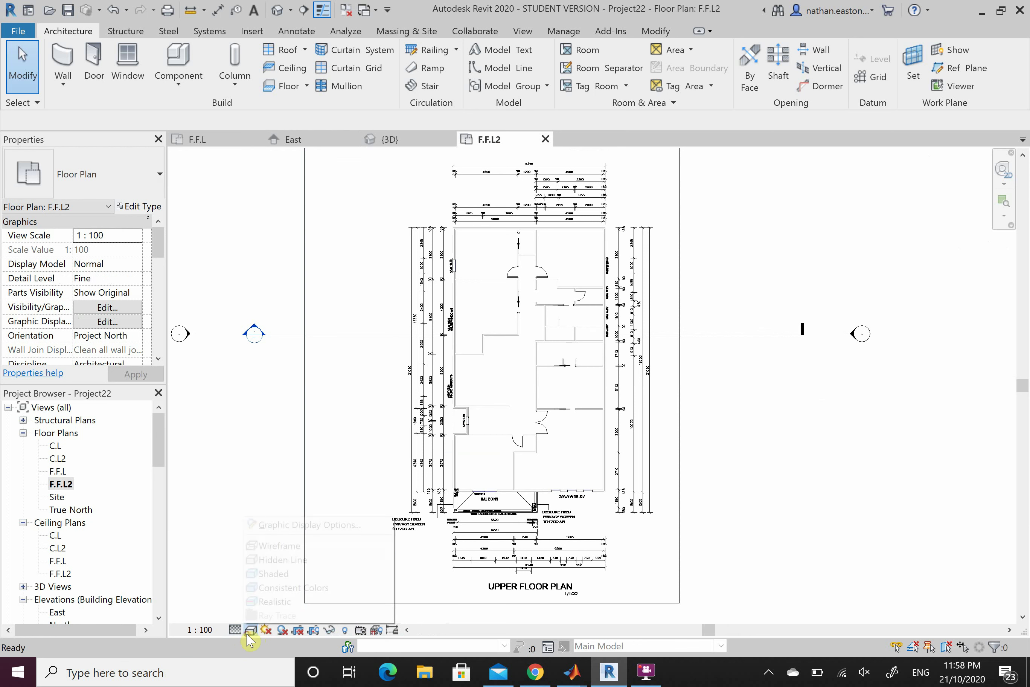
left_click(277, 546)
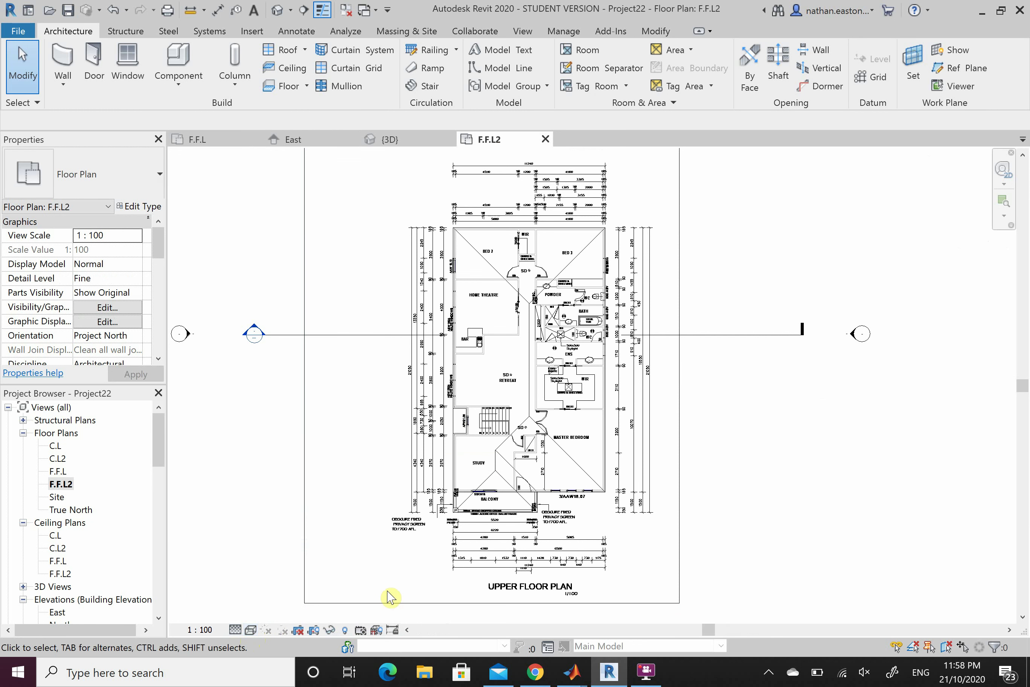
Hide the imported 2 Storey.dwg drawing in the F.F.L2 floor plan.
right_click(498, 554)
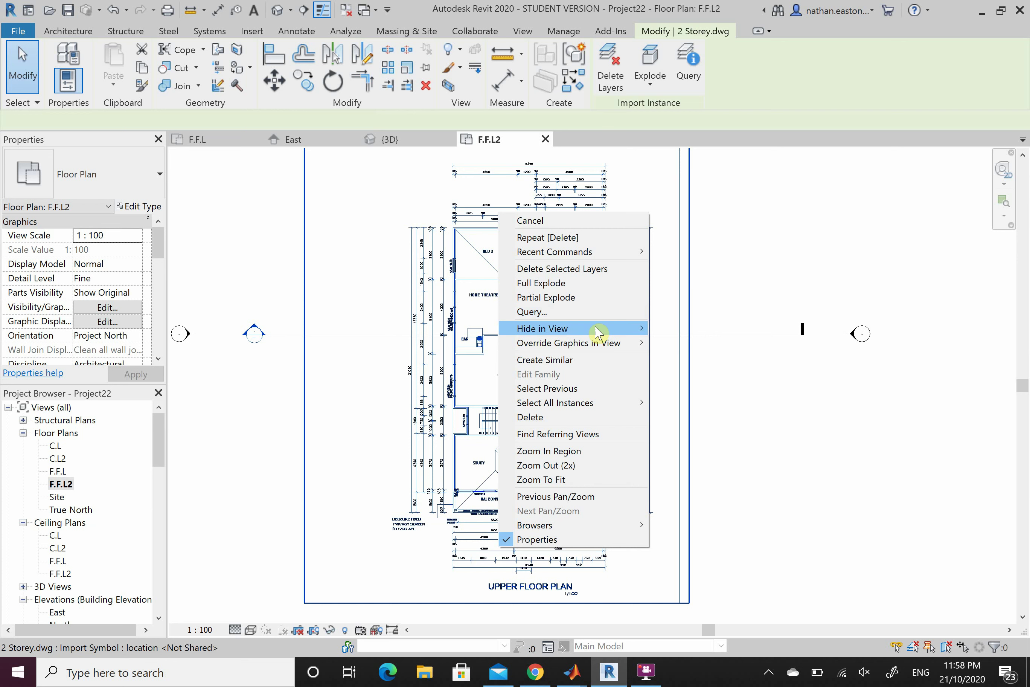
mouse_move(628, 330)
left_click(692, 330)
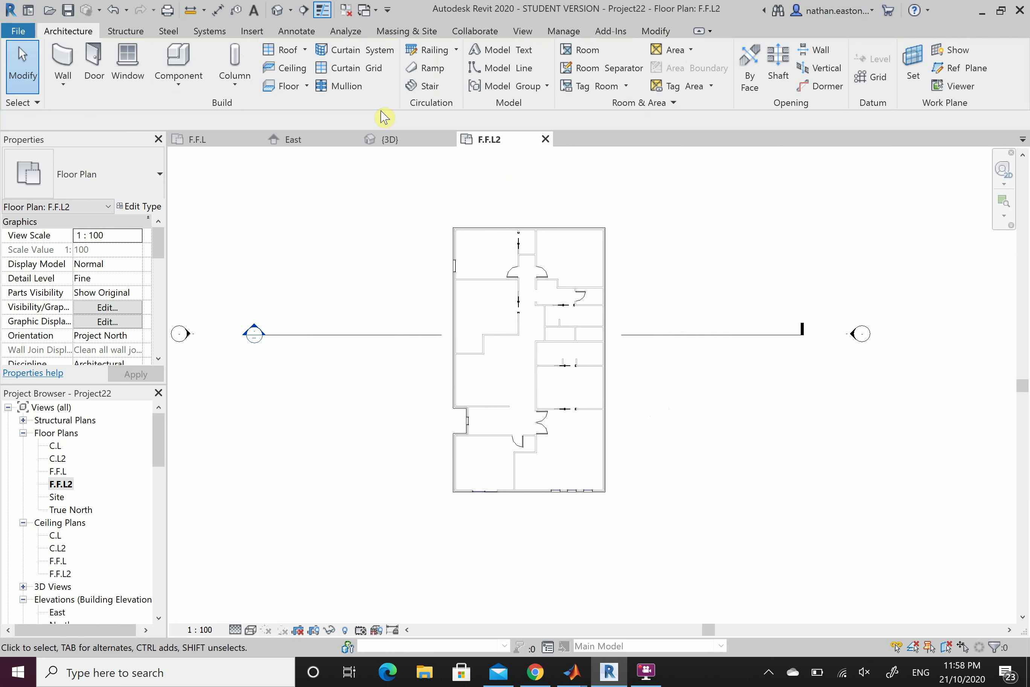
Start a roof by footprint in the 3D view seen from the top, placing it on level C.L.
left_click(390, 140)
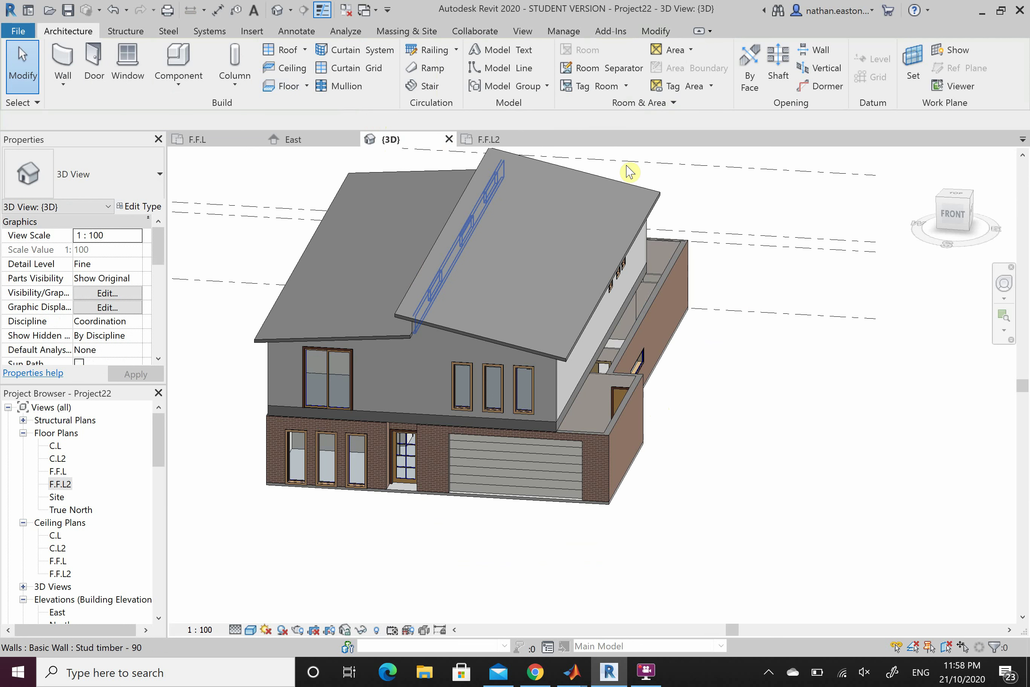
left_click(958, 199)
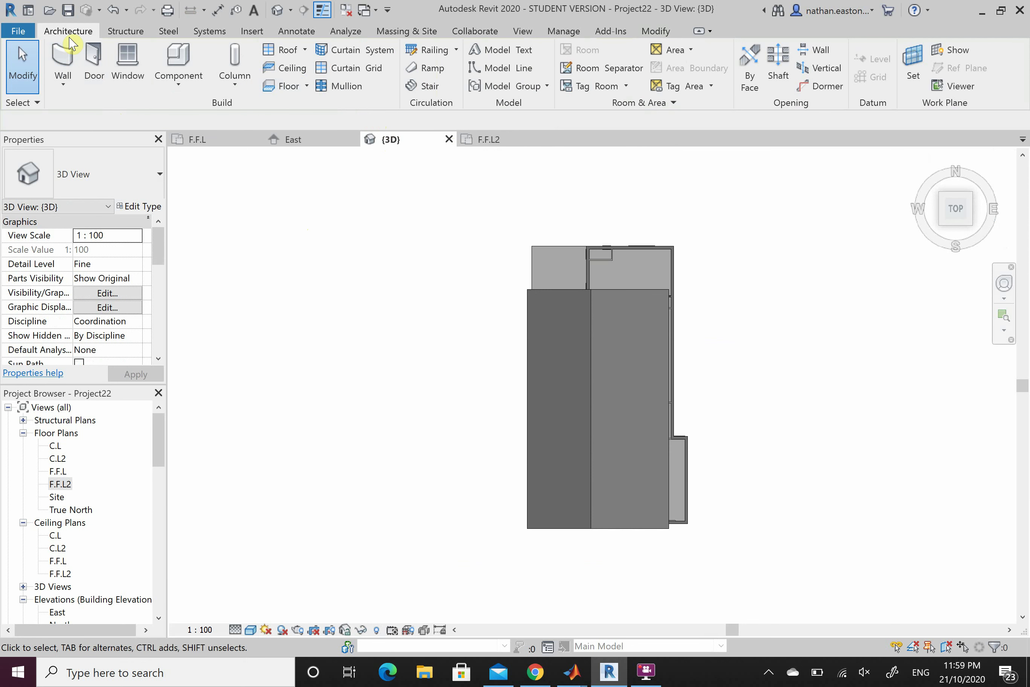
left_click(274, 50)
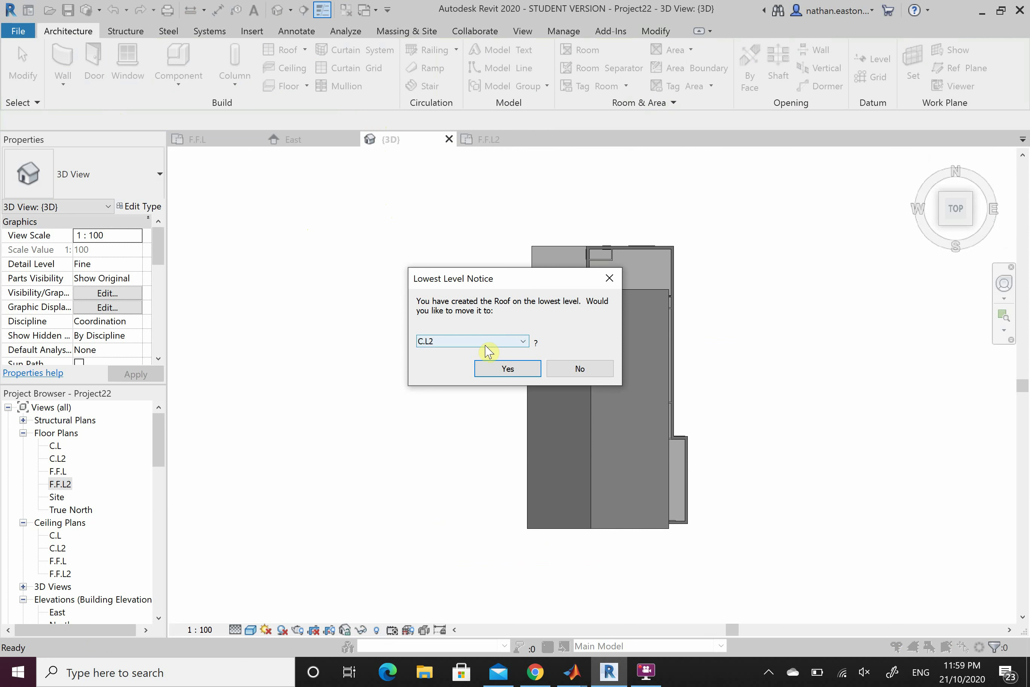
left_click(511, 344)
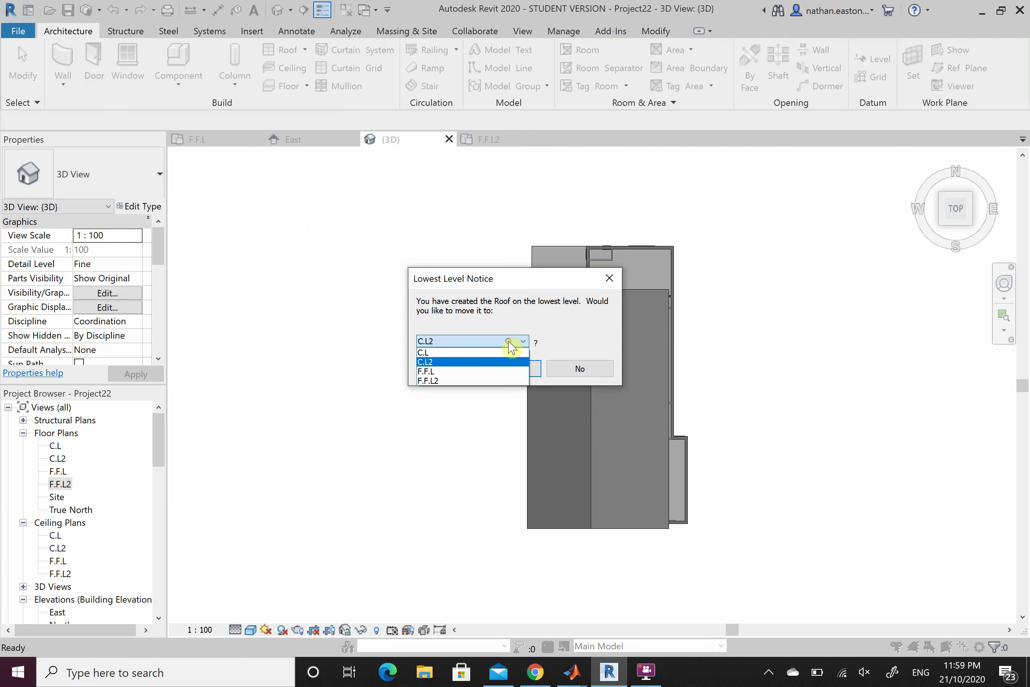
left_click(473, 353)
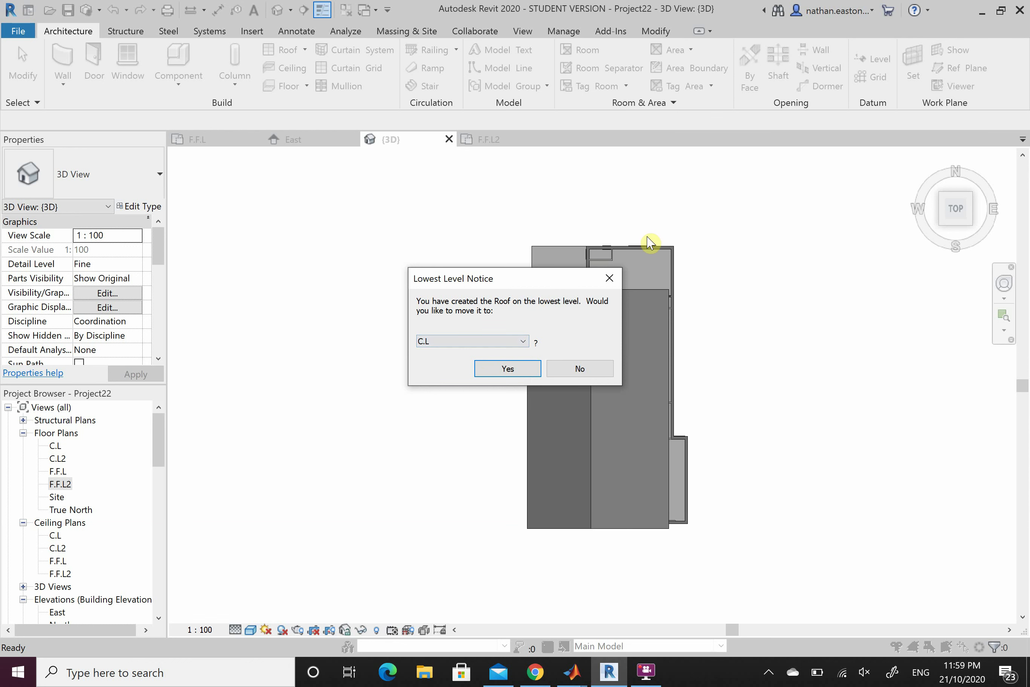
left_click(486, 376)
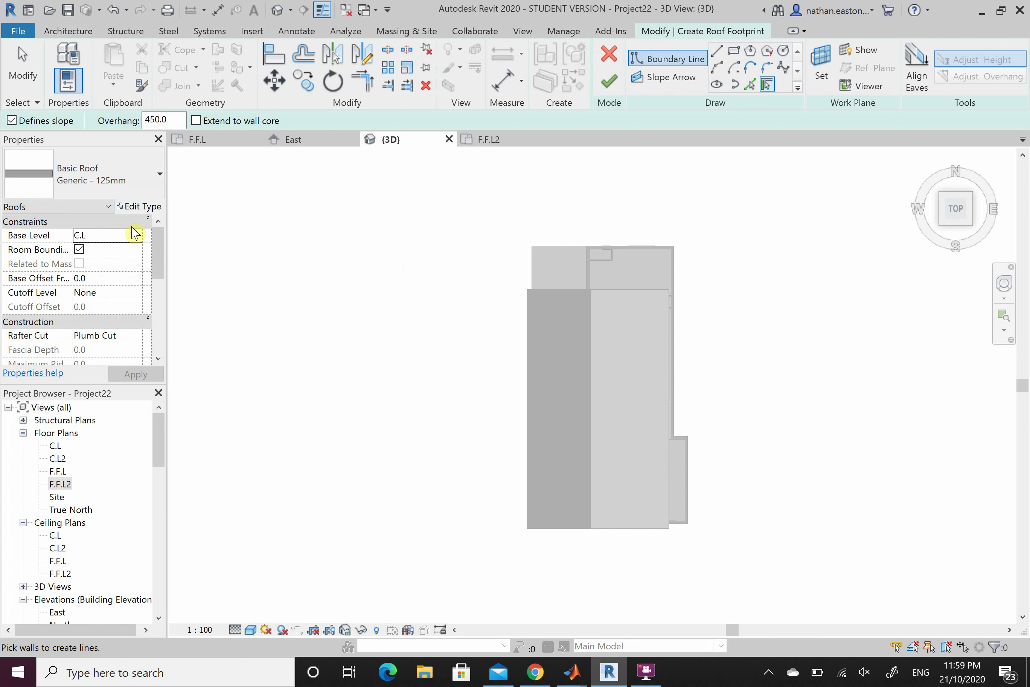
Create slope-defining roof boundary lines with a 450 mm overhang from the north wall, both east walls and the short return wall between them.
left_click(648, 249)
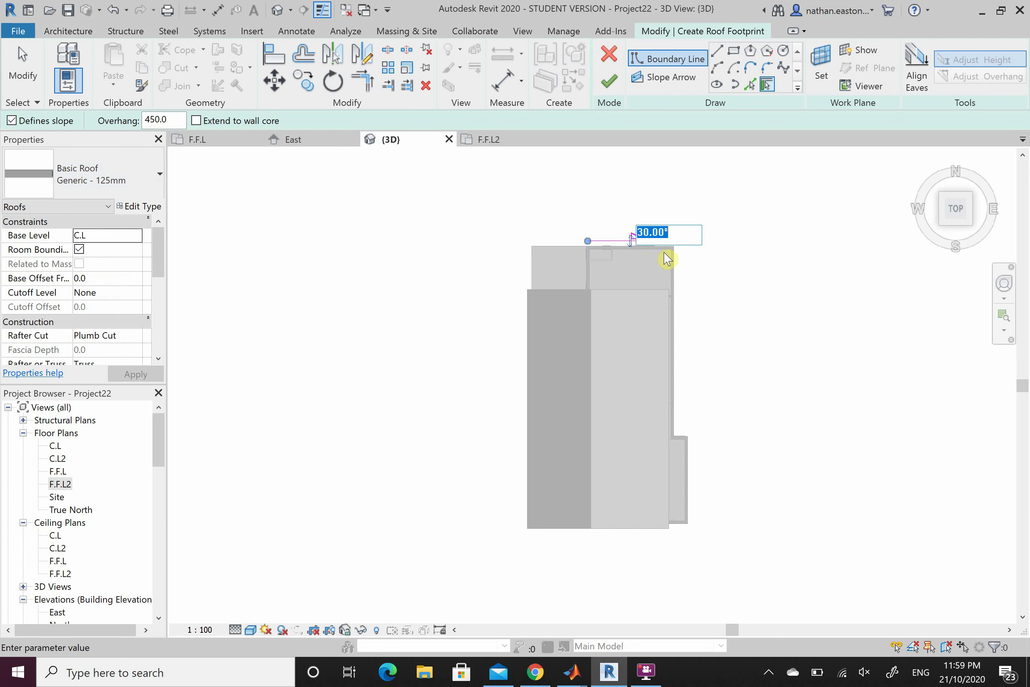
left_click(689, 282)
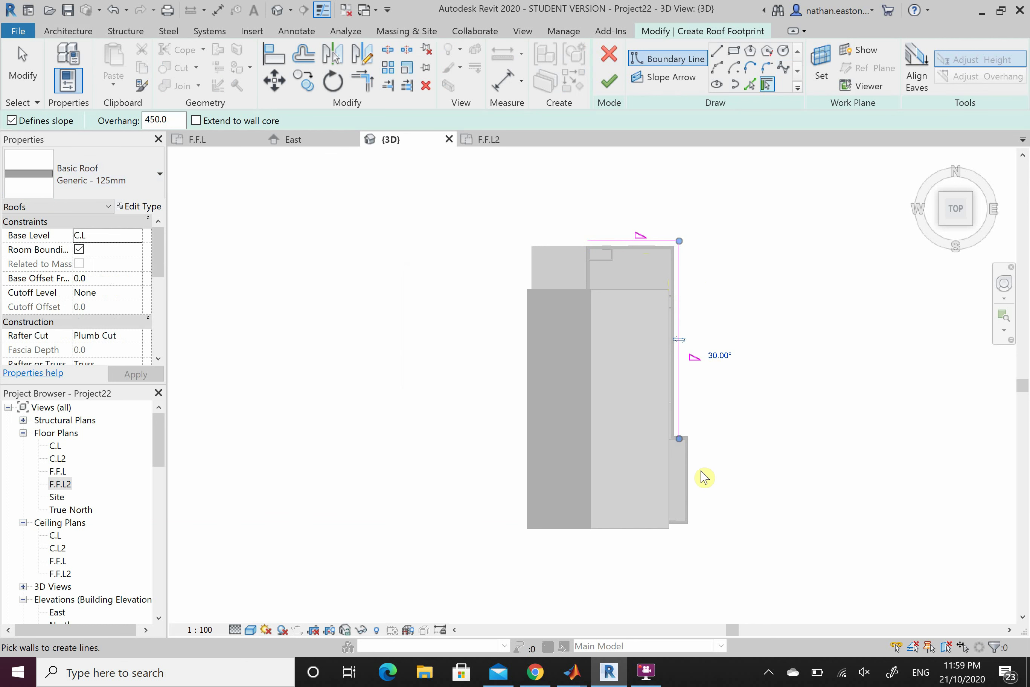
left_click(692, 492)
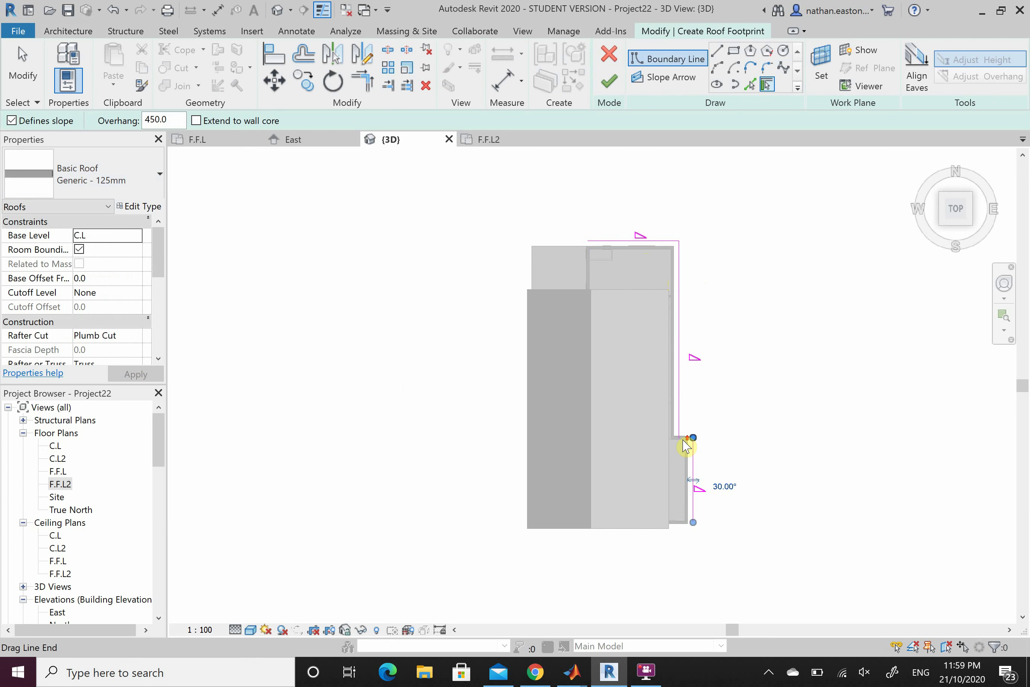
scroll(685, 446, "up", 5)
left_click(681, 421)
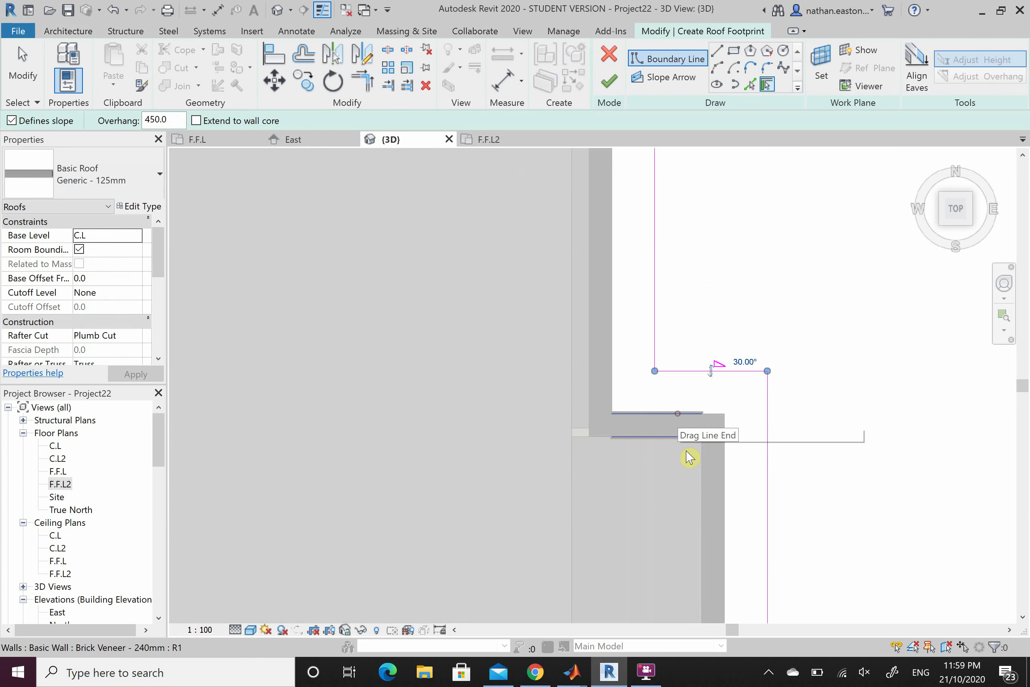
scroll(793, 561, "down", 4)
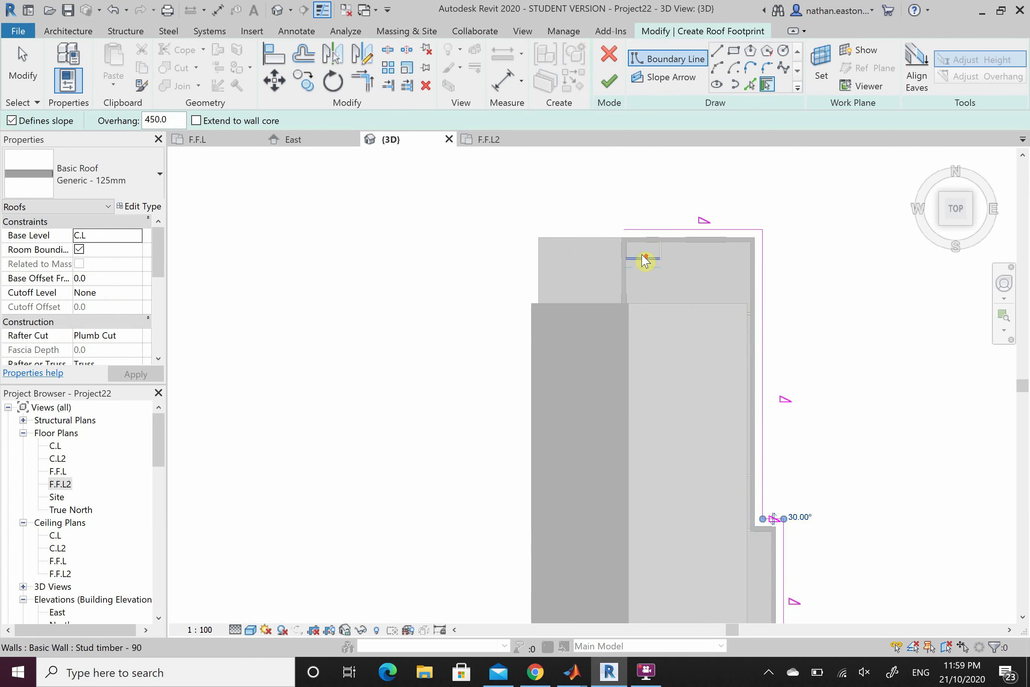
Add a slope-defining roof boundary line with a 450 mm overhang along the west wall of the northern ground-floor room.
scroll(642, 263, "up", 3)
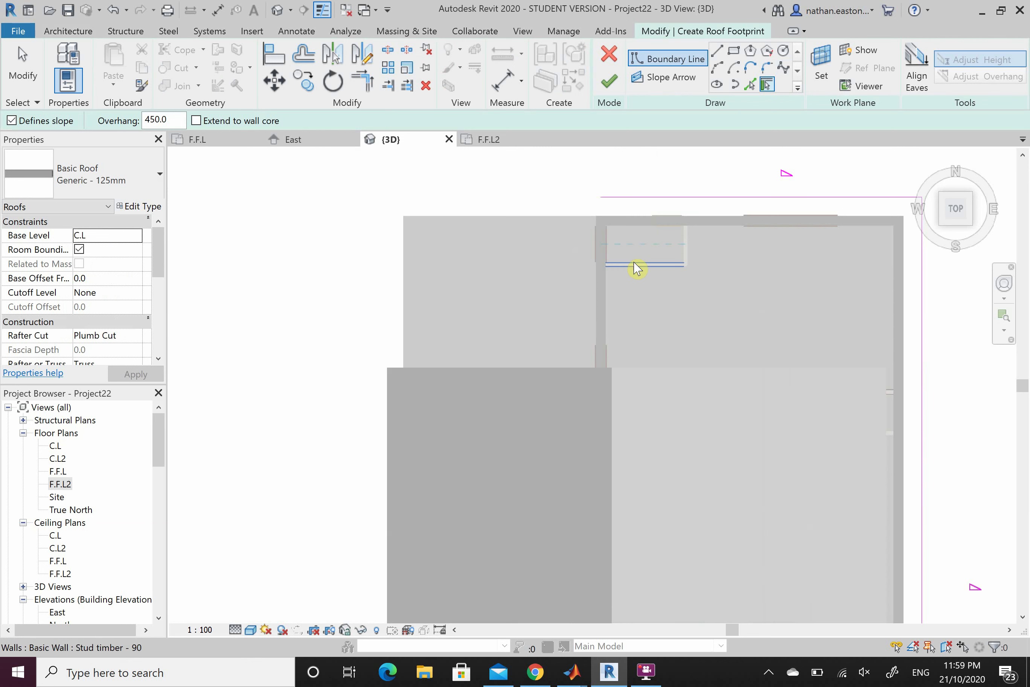
left_click(598, 303)
scroll(474, 302, "down", 2)
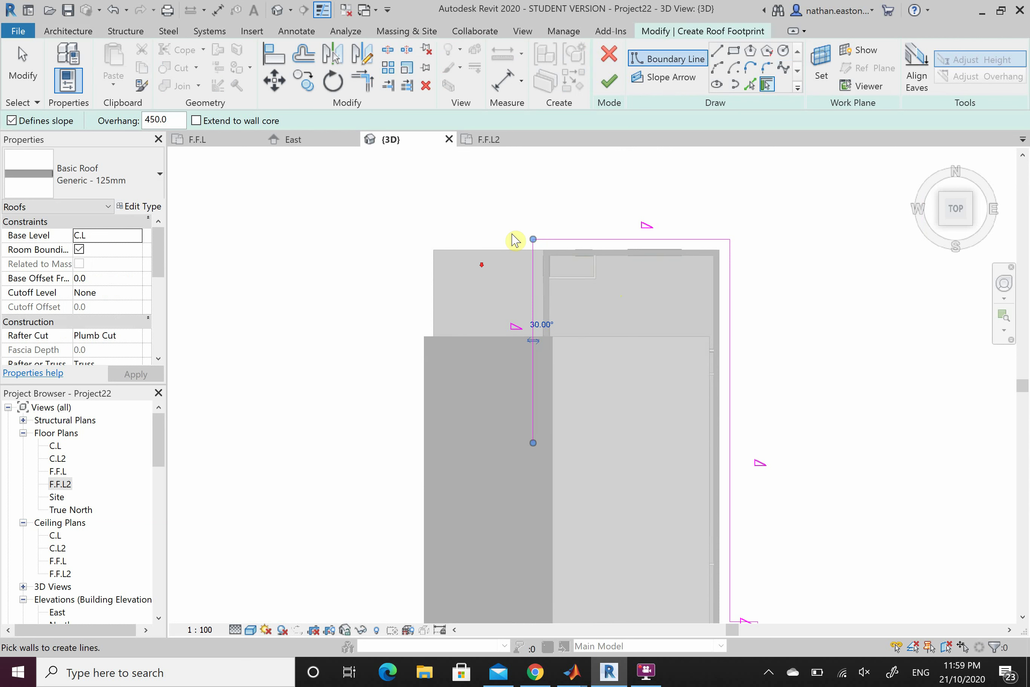
scroll(572, 213, "down", 1)
scroll(674, 195, "down", 1)
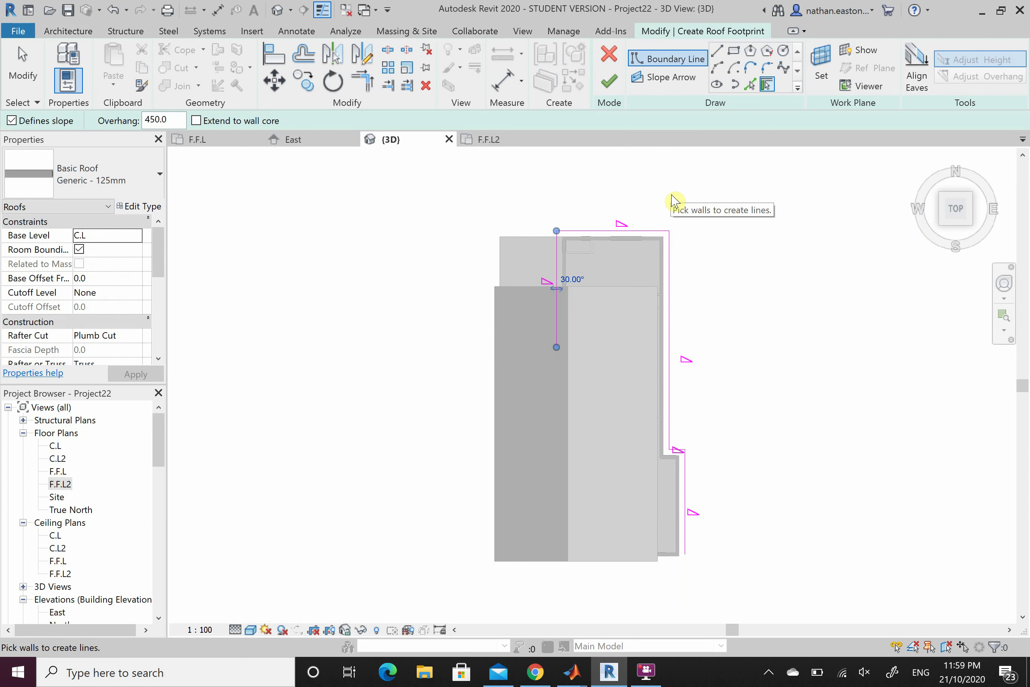
key("Escape")
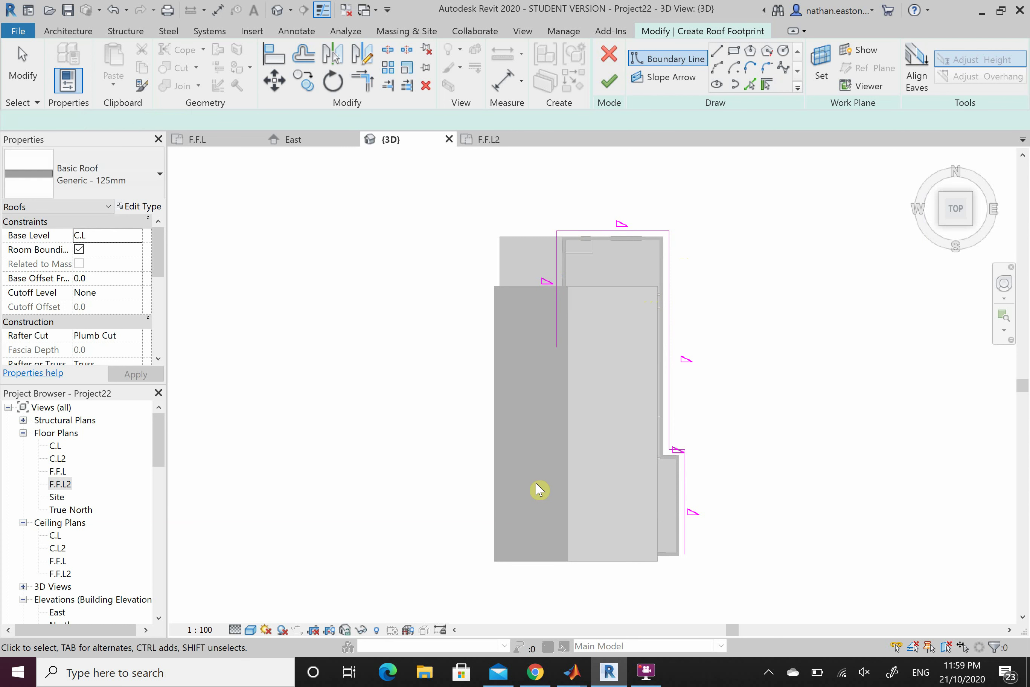
key("Escape")
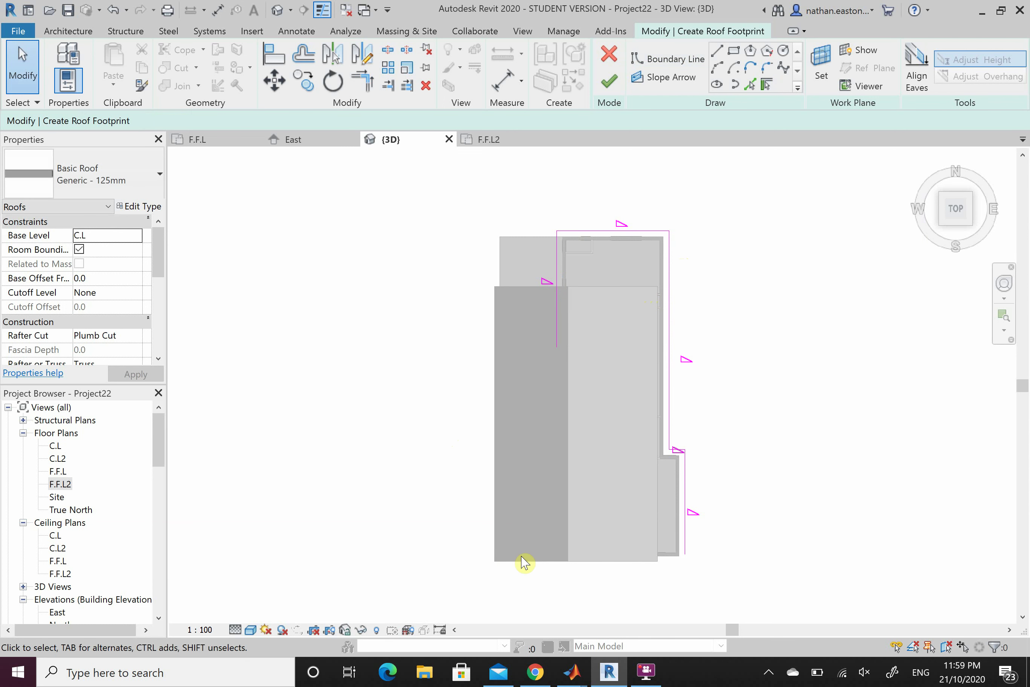
Hide the Roofs model category in the 3D view through the visibility/graphic overrides.
key("g")
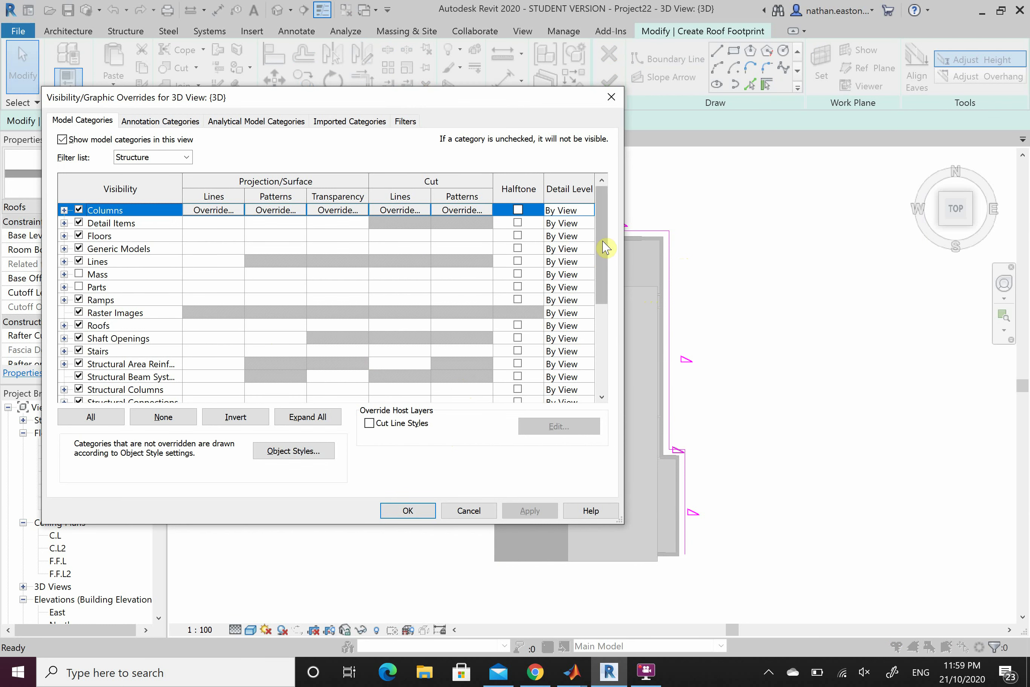
scroll(585, 354, "down", 4)
scroll(133, 337, "up", 2)
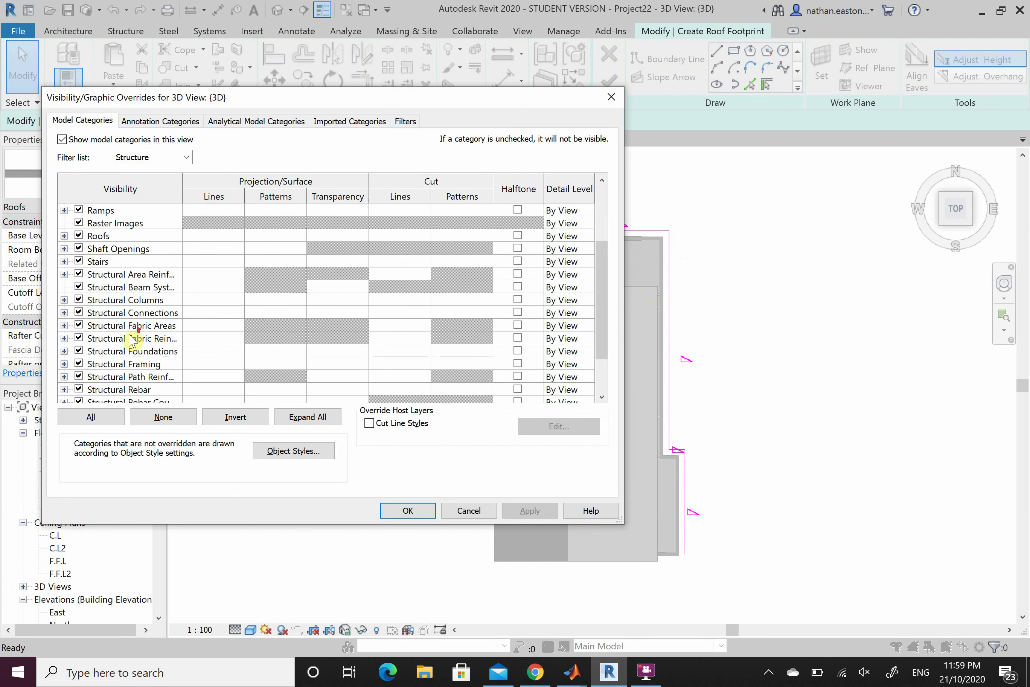
left_click(79, 236)
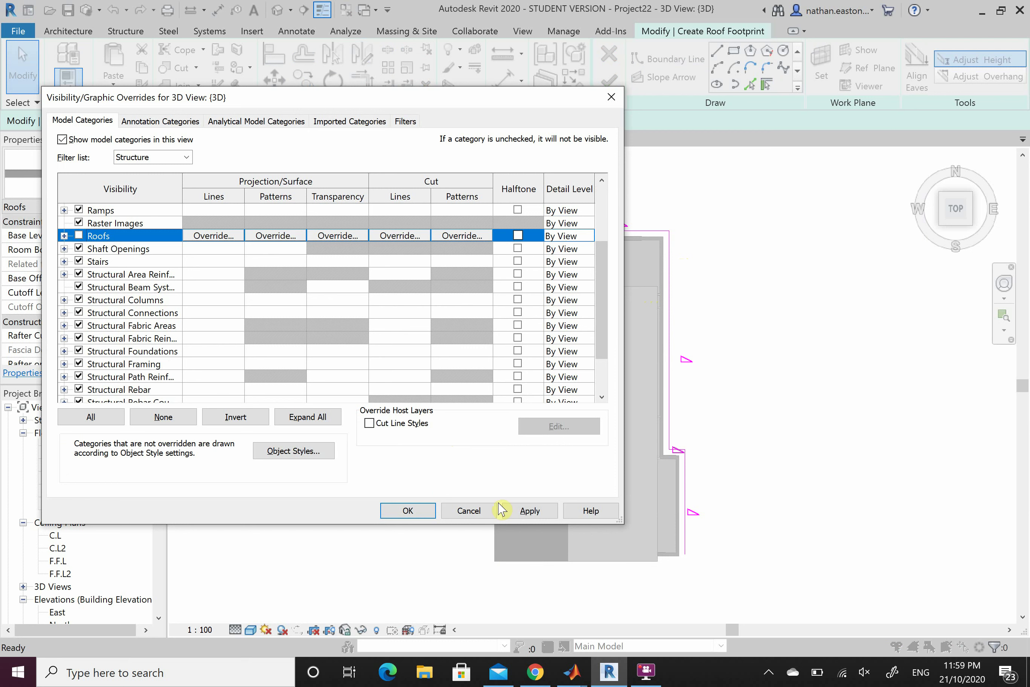
left_click(529, 511)
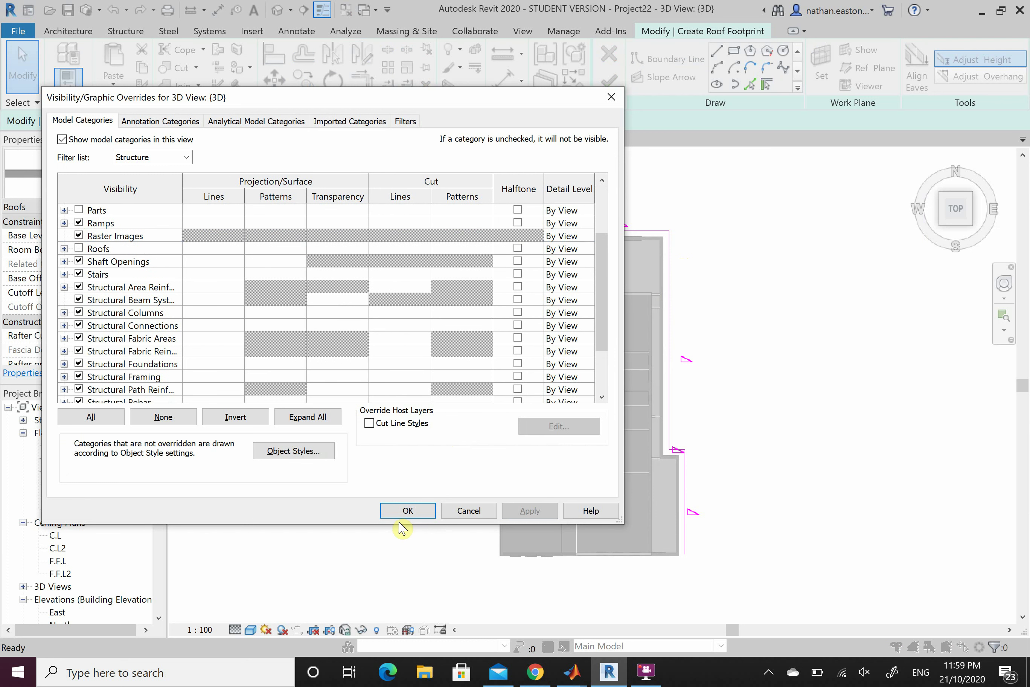
left_click(407, 510)
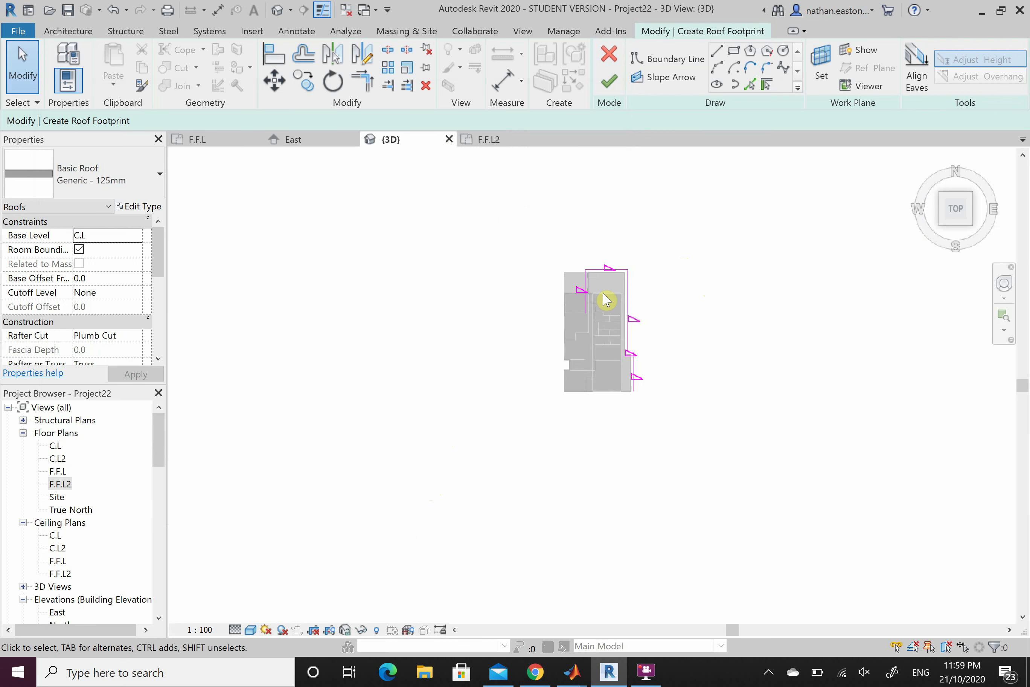
scroll(607, 300, "up", 5)
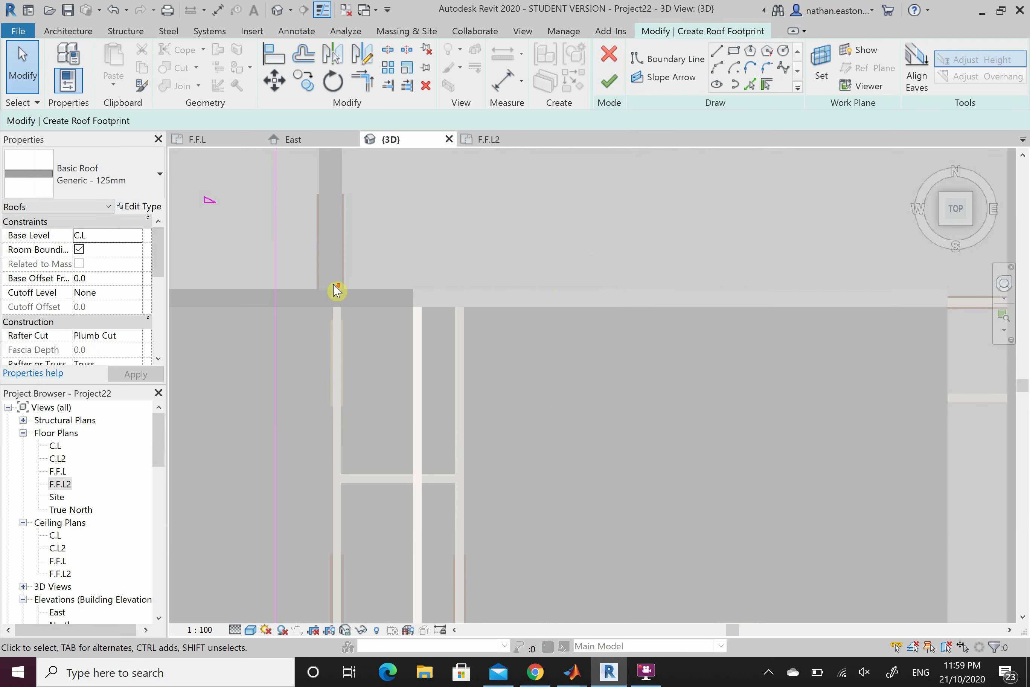
scroll(337, 291, "down", 2)
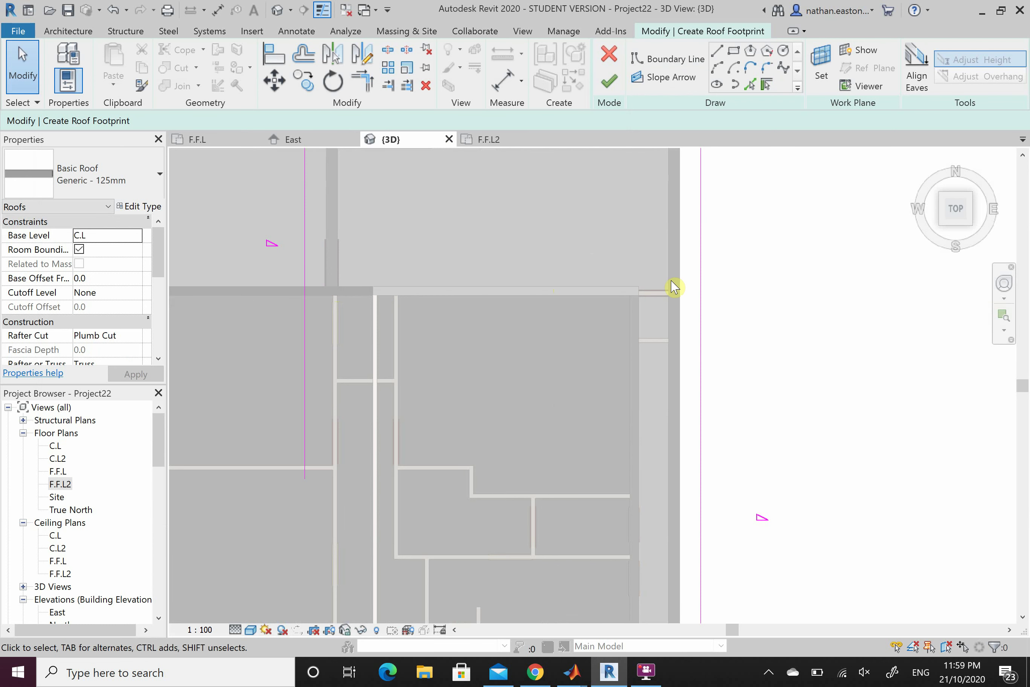
scroll(473, 223, "down", 2)
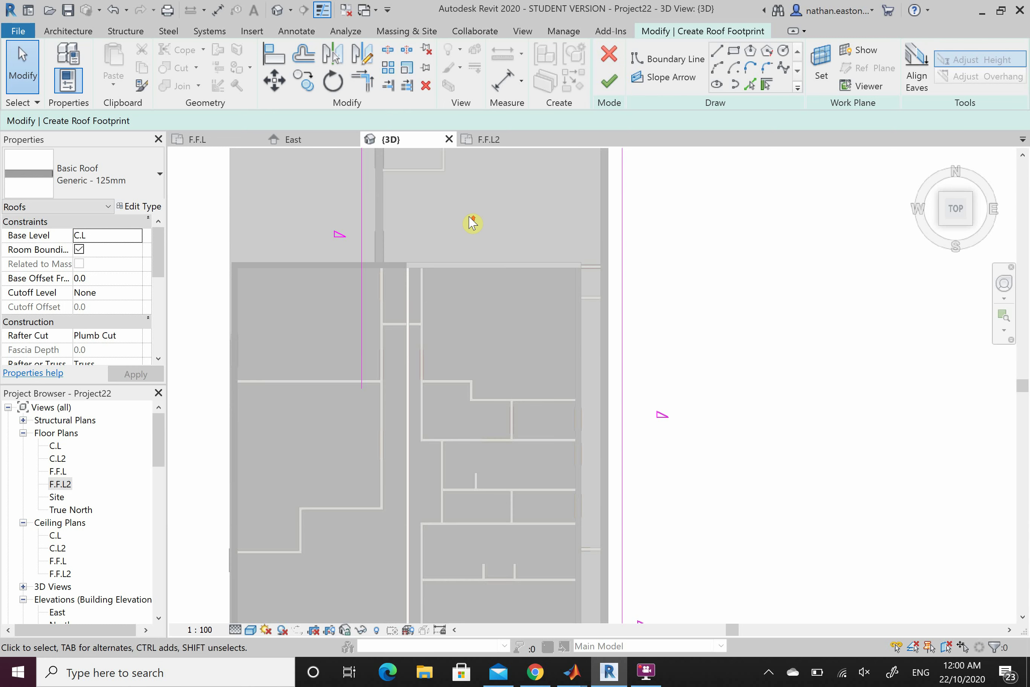
Draw a slope-defining roof boundary line from the west overhang line along the upper storey's north wall to its east wall.
scroll(472, 223, "up", 1)
scroll(471, 223, "down", 3)
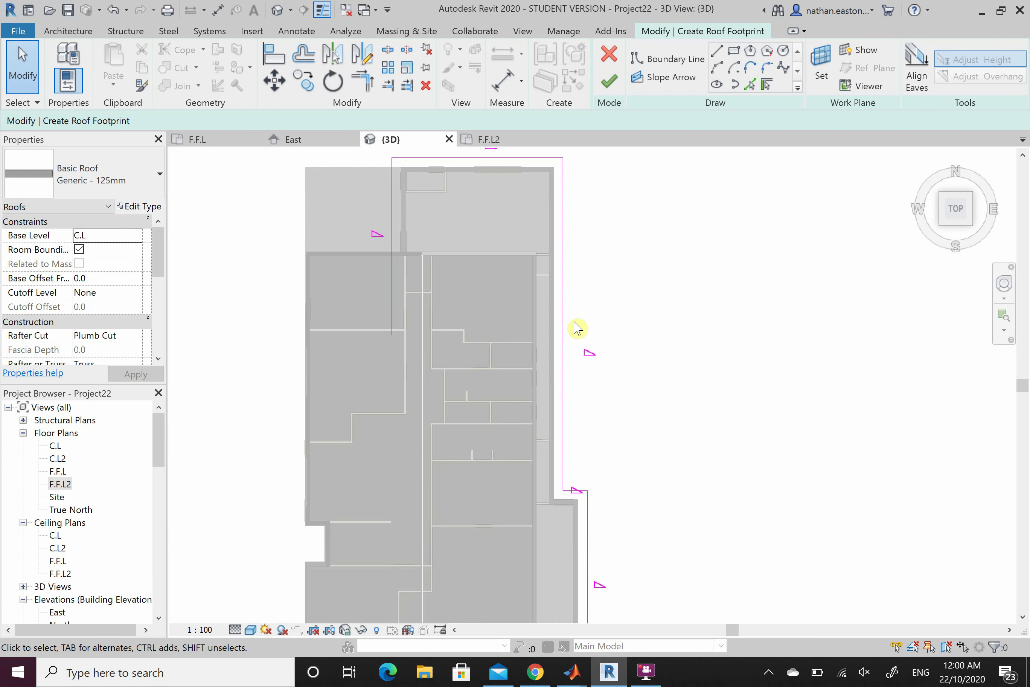
scroll(630, 291, "down", 3)
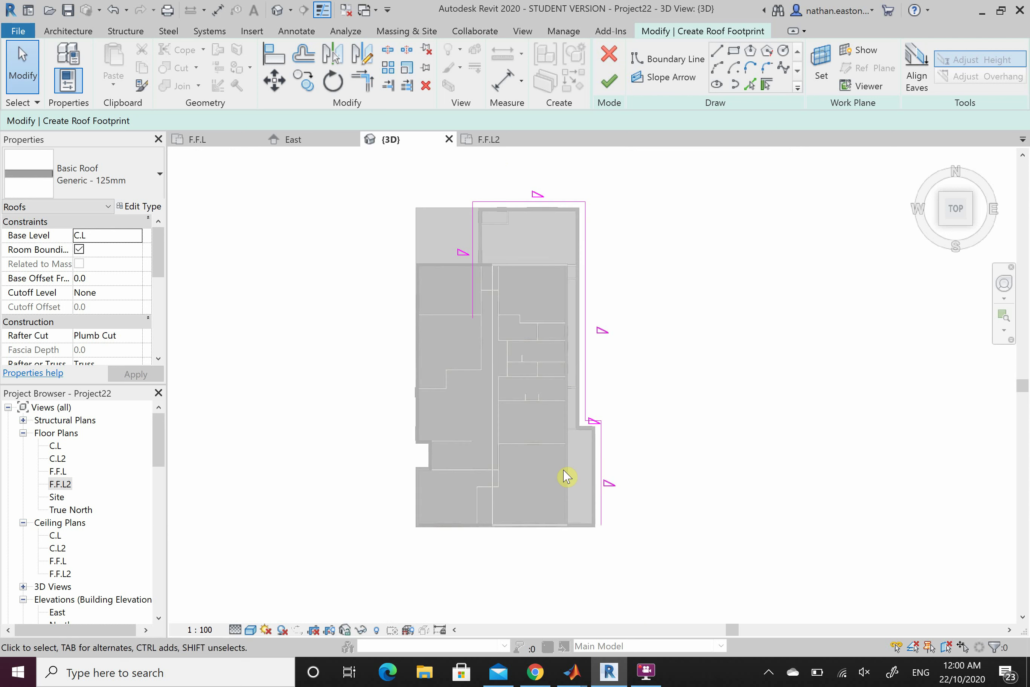
scroll(606, 539, "up", 3)
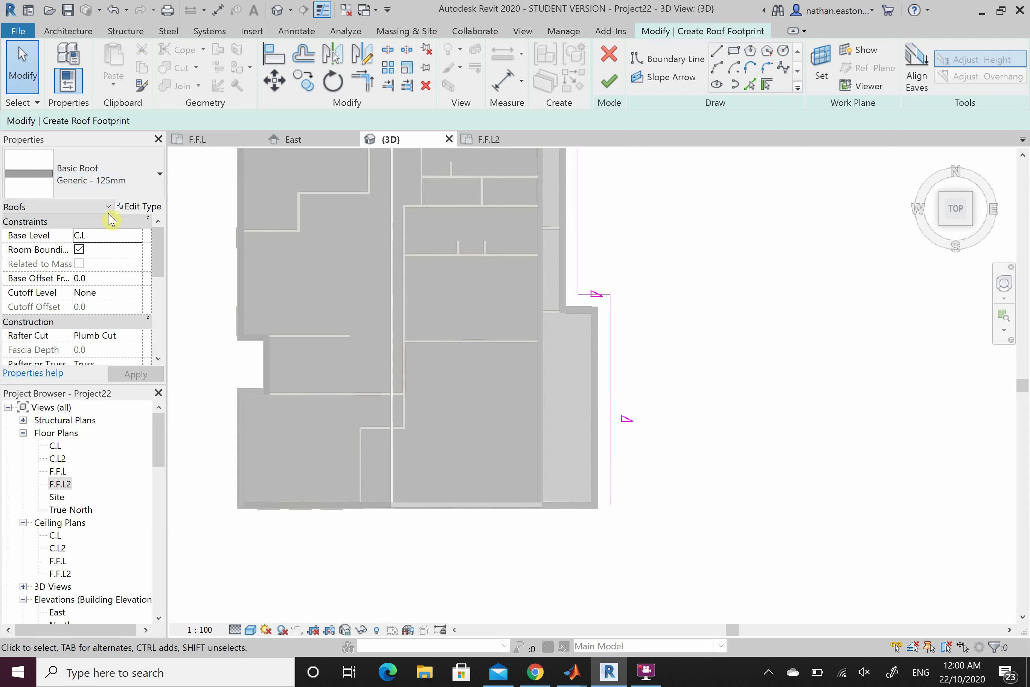
scroll(451, 486, "down", 3)
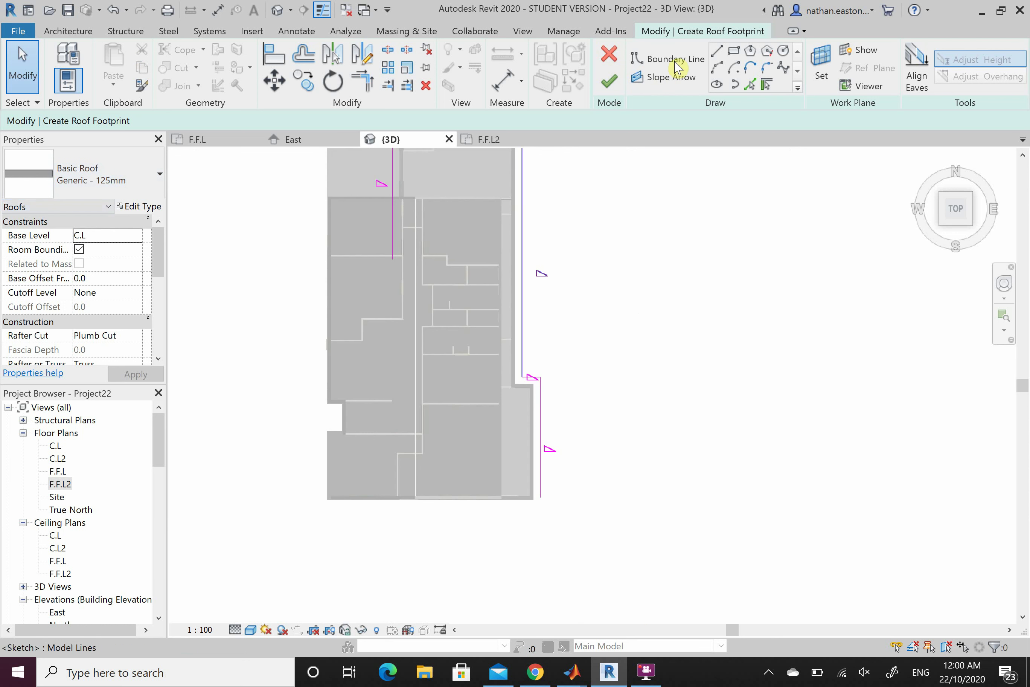
left_click(715, 53)
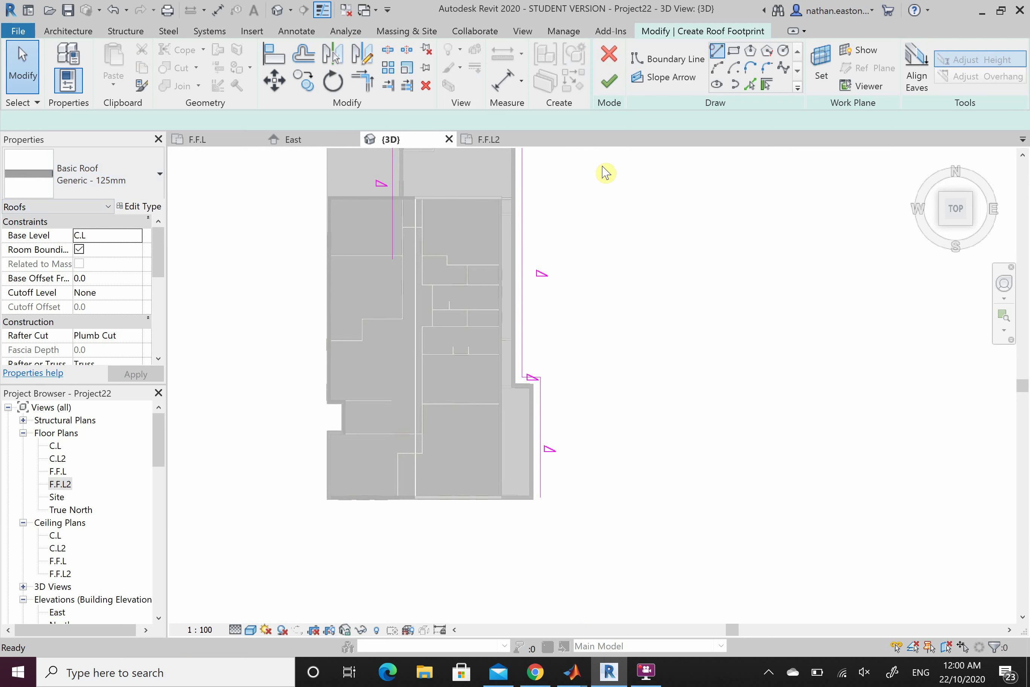
scroll(416, 195, "up", 5)
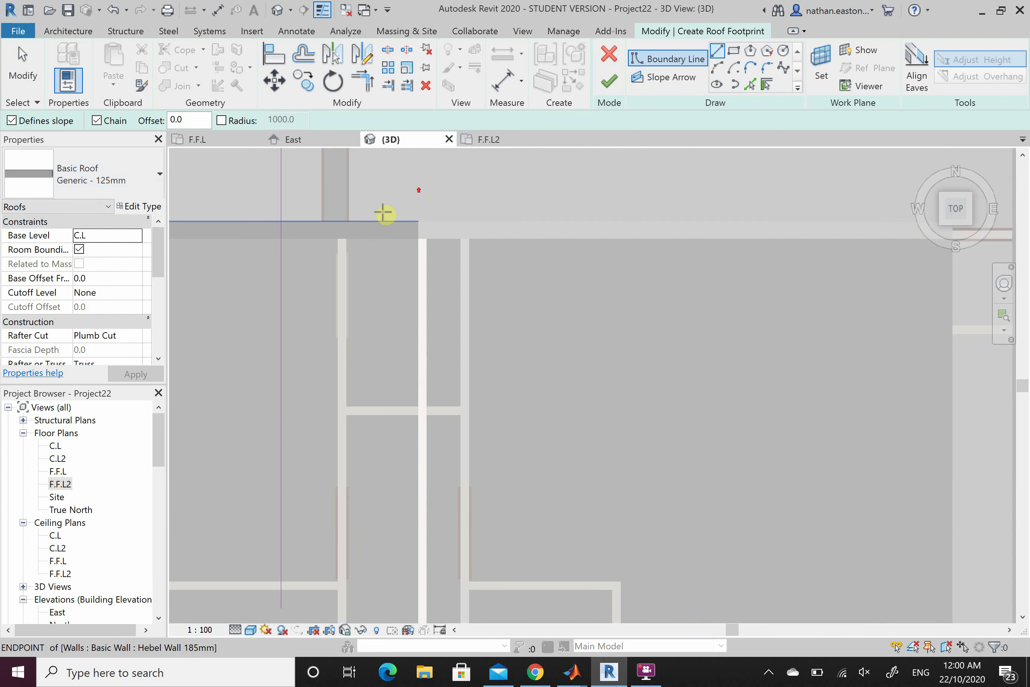
left_click(276, 221)
scroll(460, 213, "down", 2)
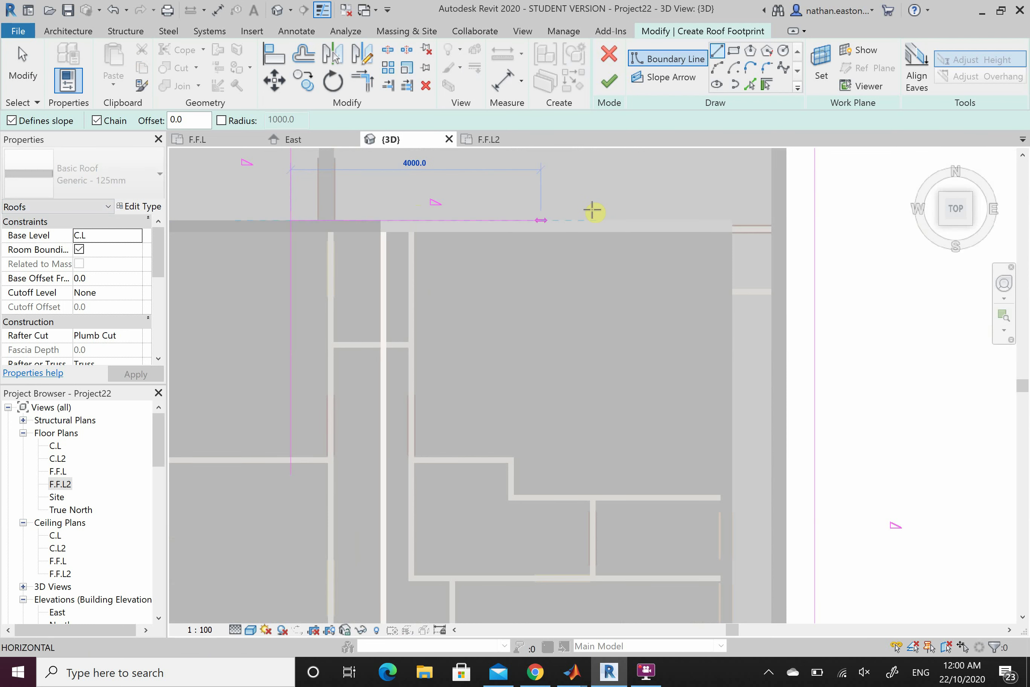
left_click(733, 220)
Continue the boundary south along the upper storey's east wall to the south face, ending at the ground floor's south-east corner.
scroll(704, 153, "down", 4)
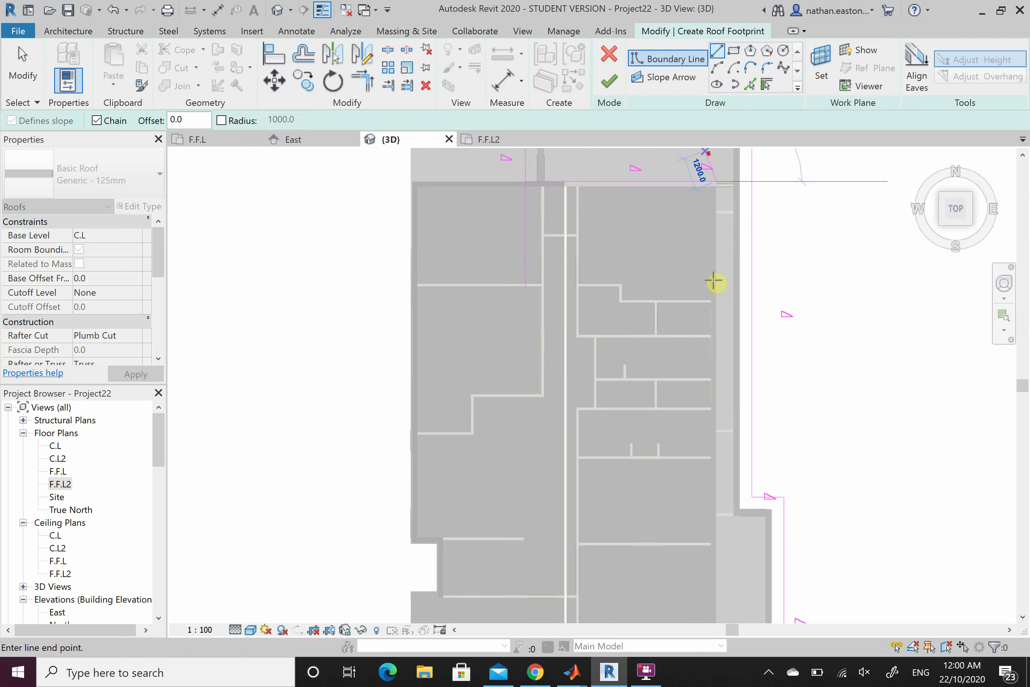
scroll(727, 428, "down", 2)
scroll(724, 585, "up", 3)
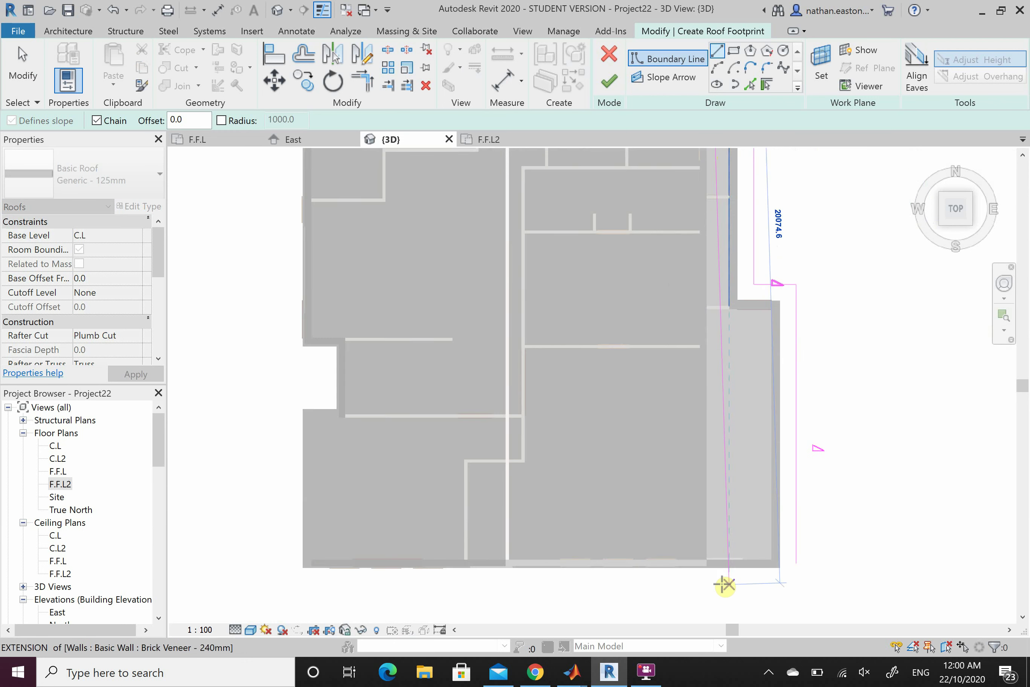
scroll(718, 576, "up", 3)
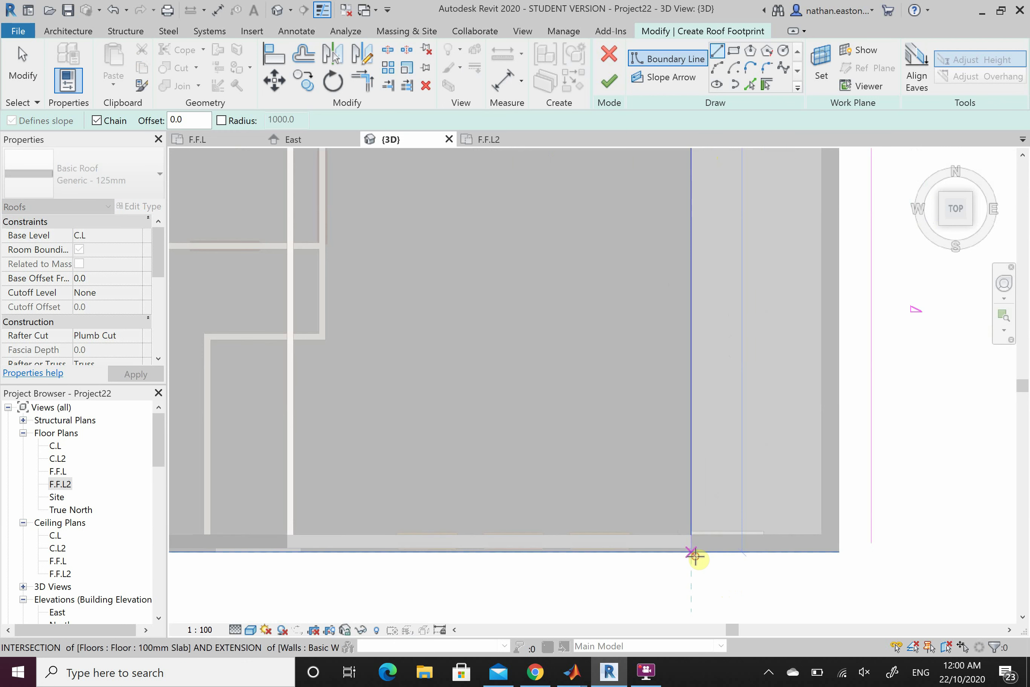
left_click(694, 554)
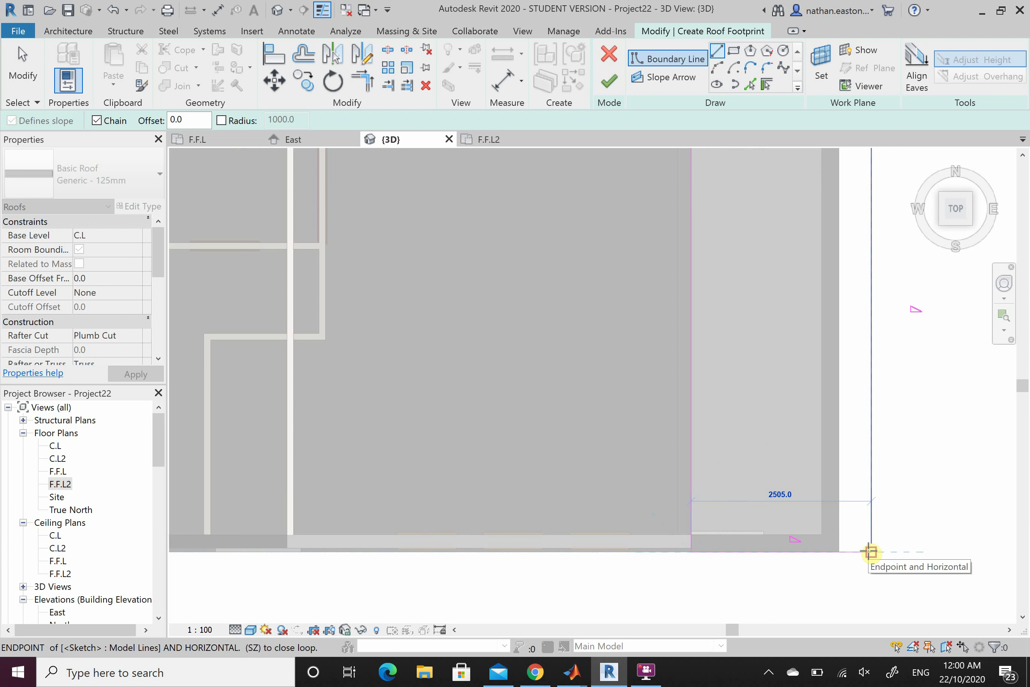
left_click(840, 552)
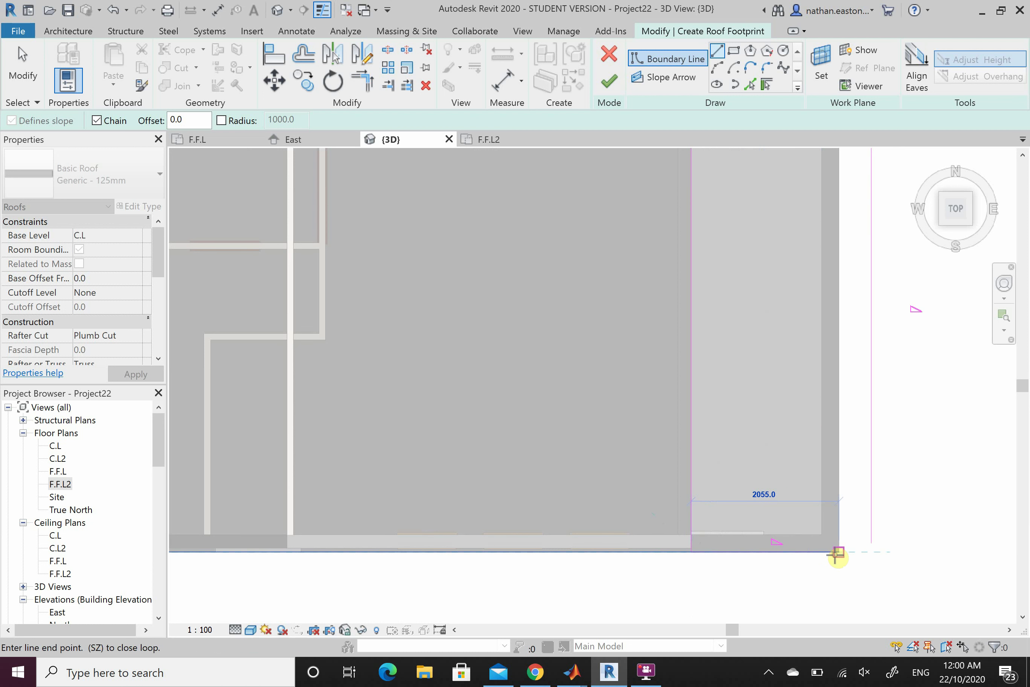
key("Escape")
key("Escape")
Trim/extend the south line to the outer east line, and trim the west overhang line at the upper storey's north wall.
left_click(362, 80)
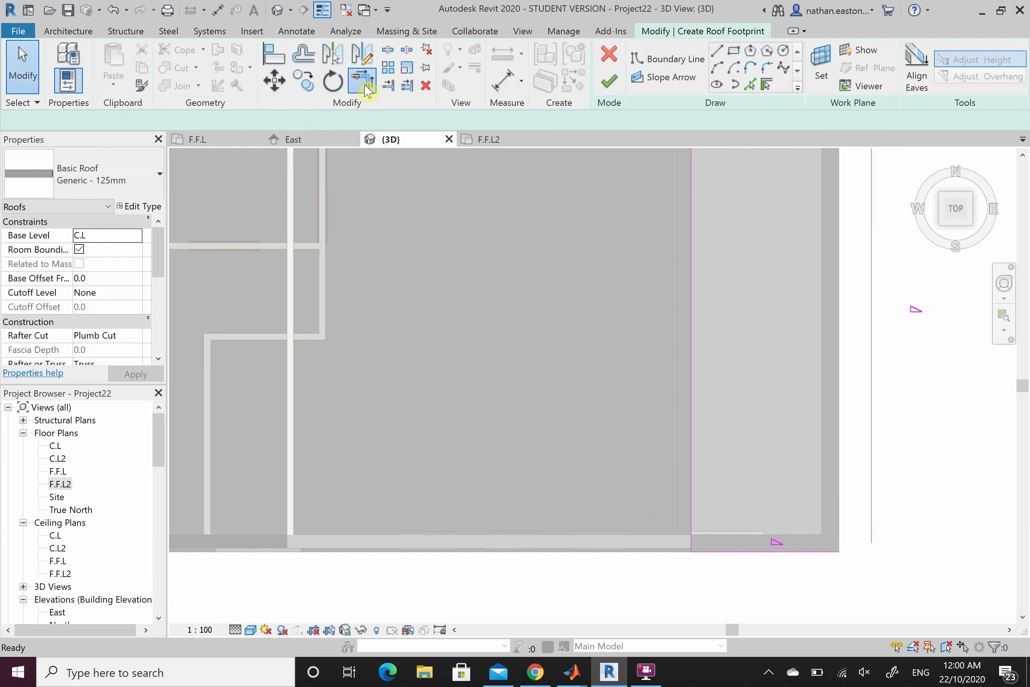
left_click(872, 401)
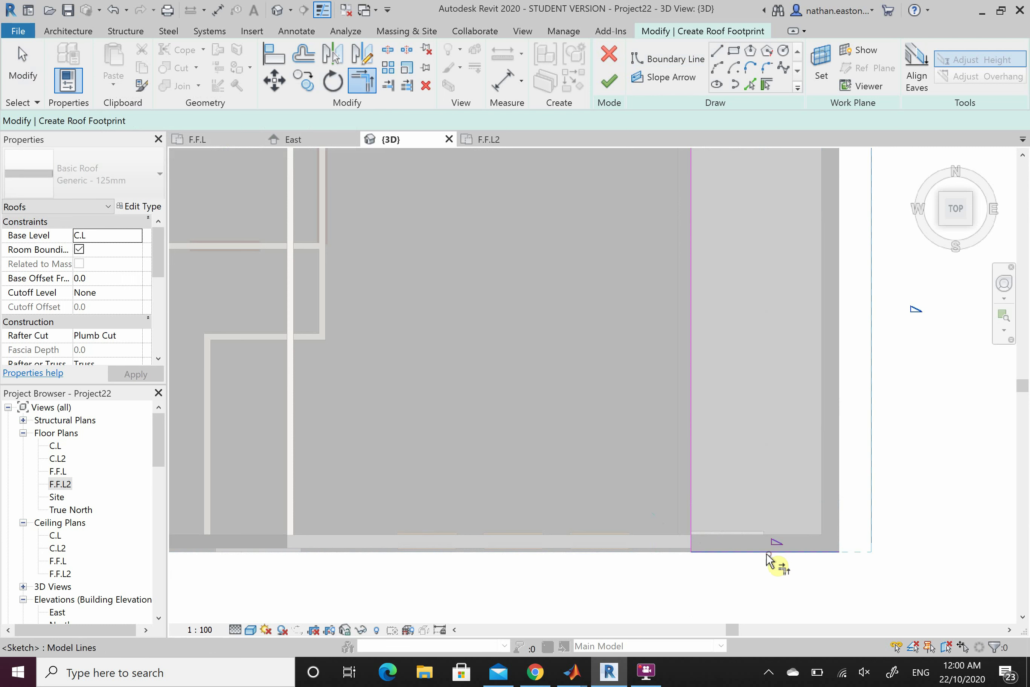
left_click(770, 552)
scroll(670, 582, "down", 5)
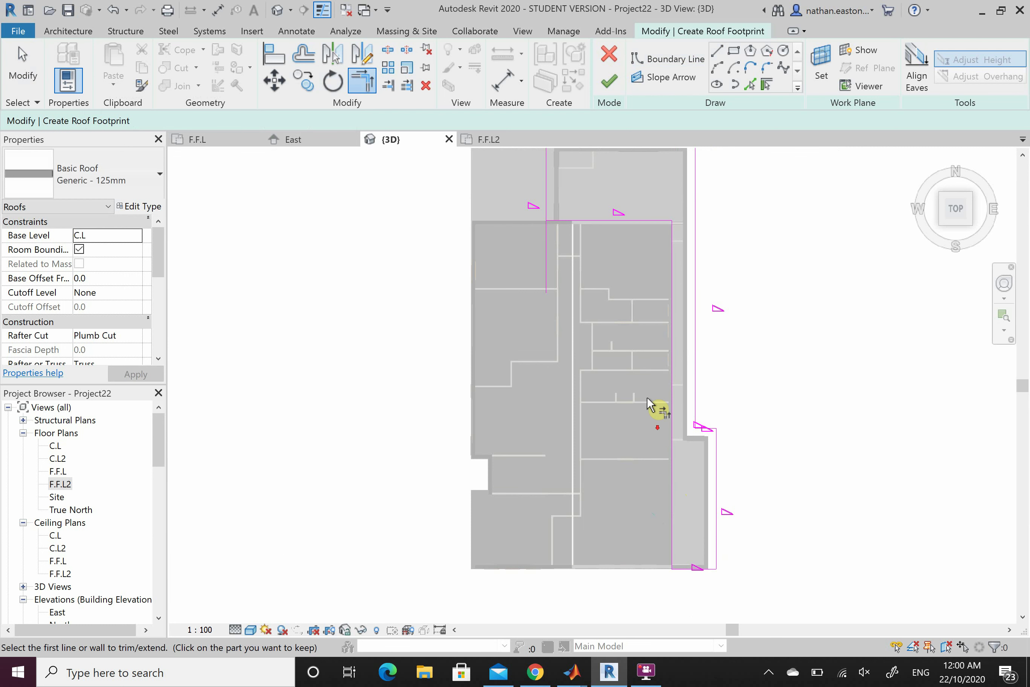
scroll(620, 319, "down", 2)
scroll(602, 221, "up", 3)
left_click(602, 324)
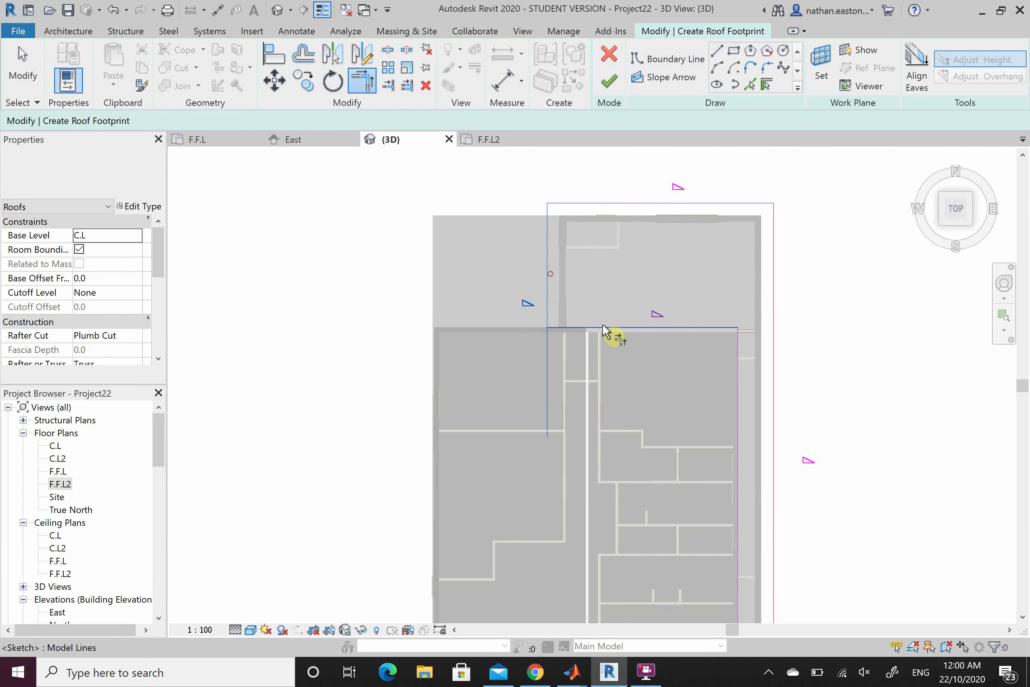
key("Escape")
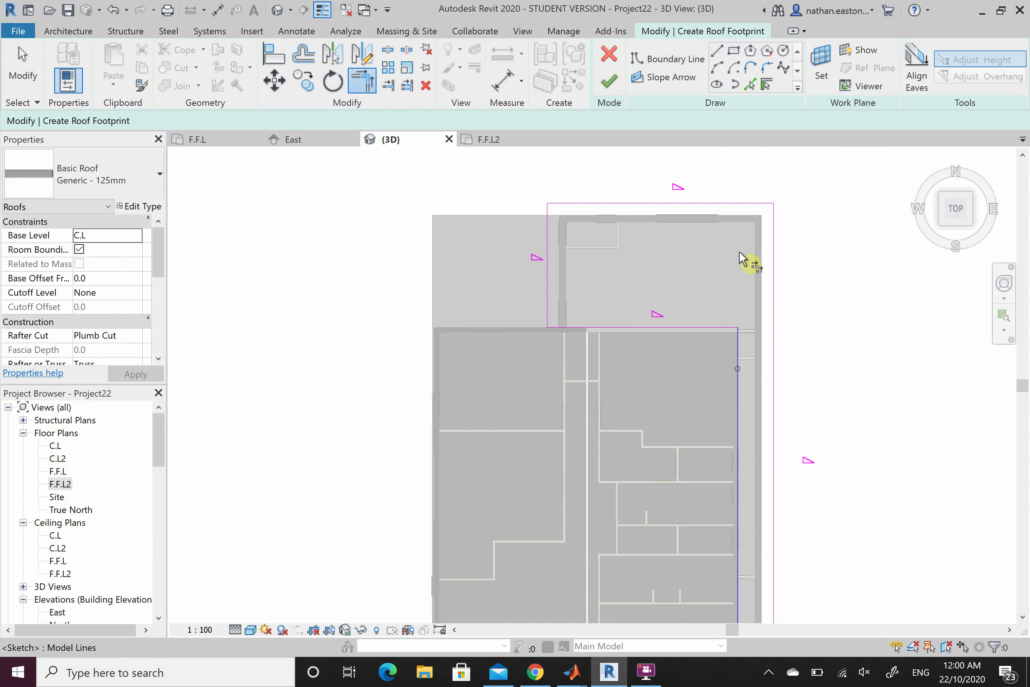
Join the outer boundary lines into corners at the north-east and at the short east return with Trim/Extend to Corner.
left_click(745, 205)
left_click(775, 252)
left_click(558, 206)
scroll(559, 207, "down", 2)
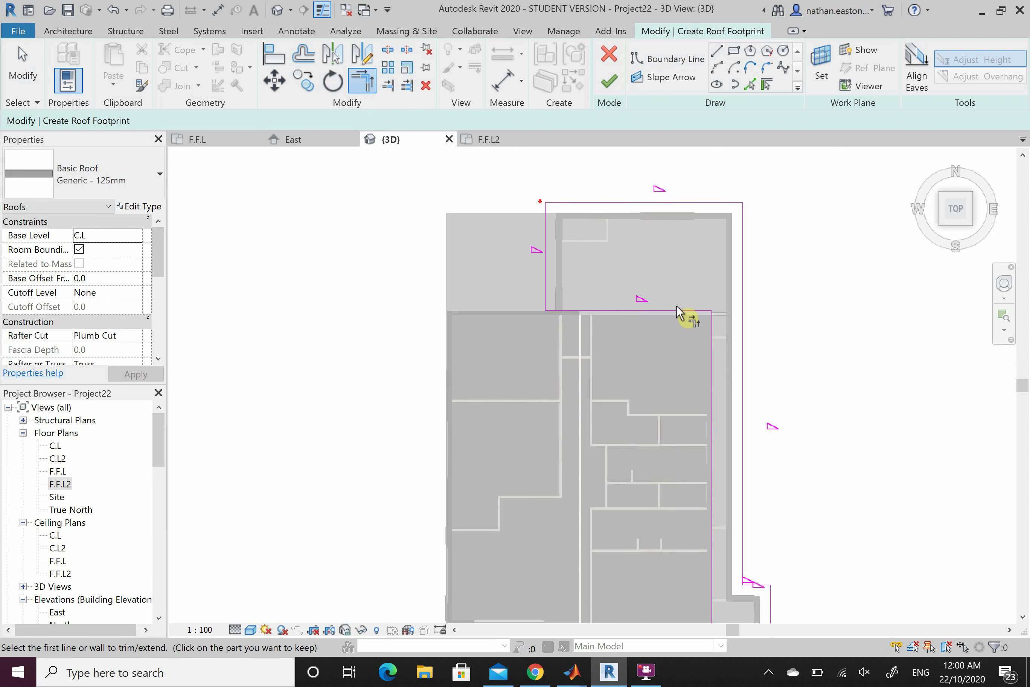
left_click(683, 479)
scroll(683, 482, "up", 4)
left_click(685, 427)
left_click(667, 392)
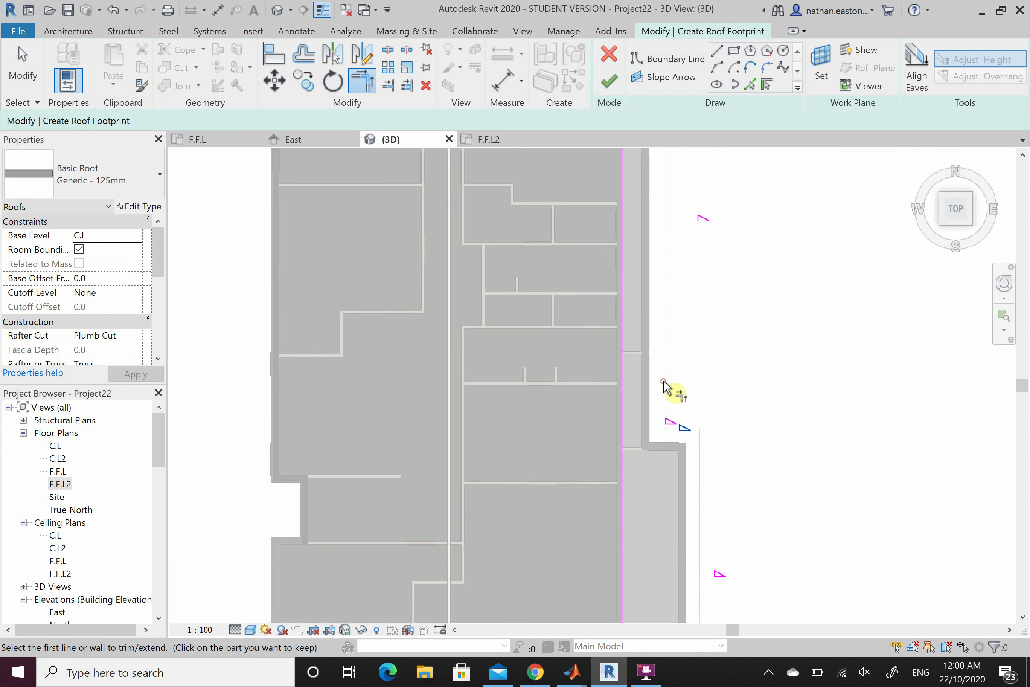
scroll(713, 354, "down", 3)
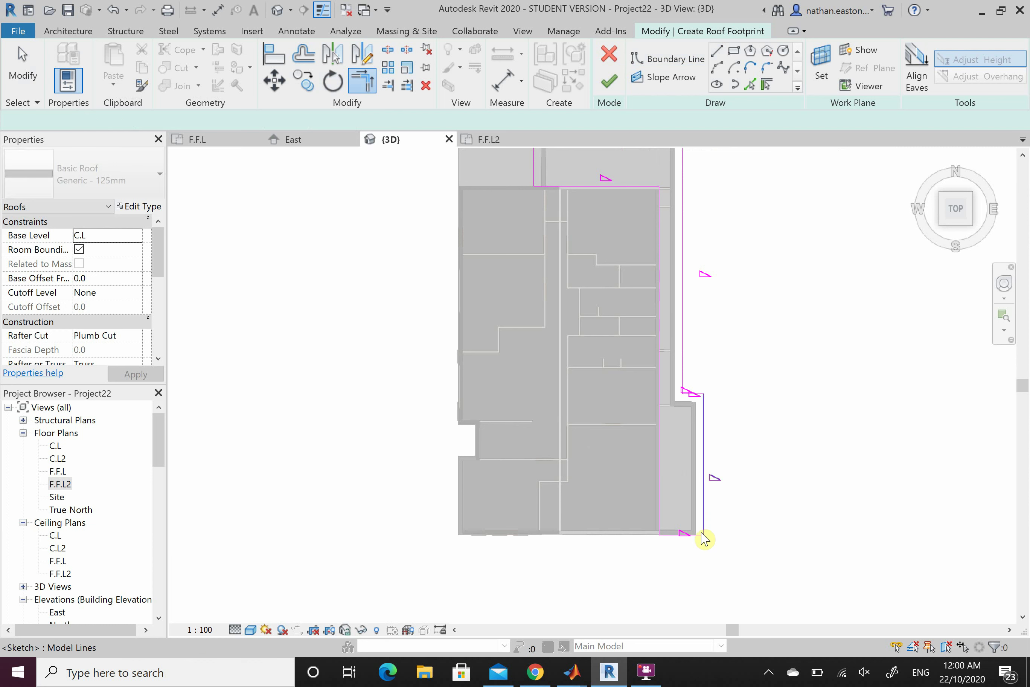
key("Escape")
Turn off Defines Slope for the boundary lines along the upper storey's east and north walls, and finish the roof.
scroll(660, 223, "down", 2)
scroll(660, 223, "up", 2)
left_click(676, 350)
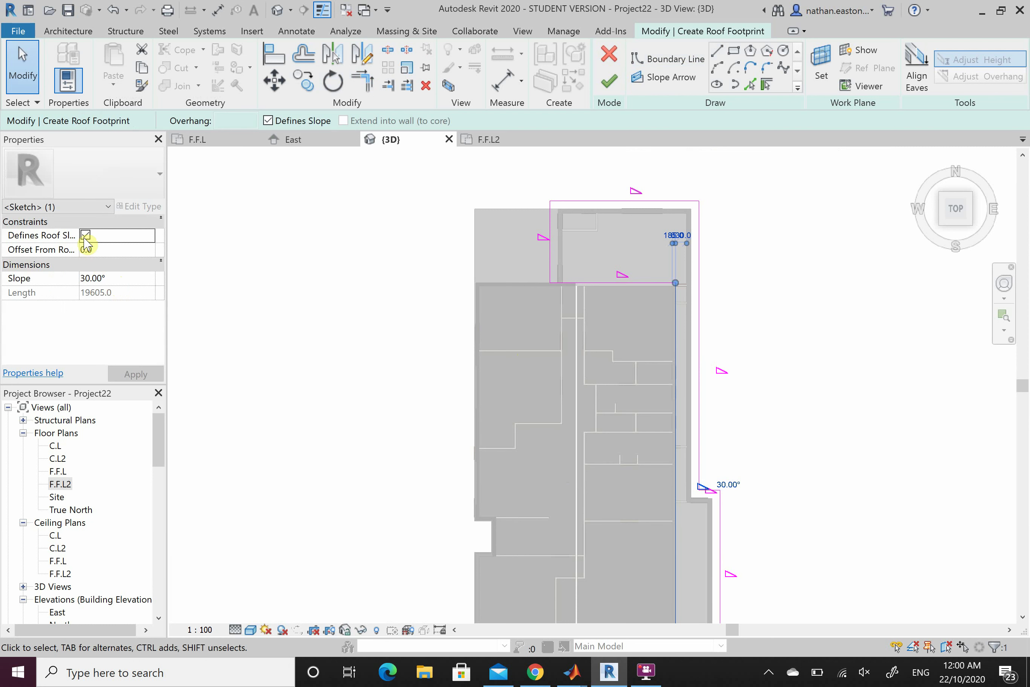
left_click(602, 284)
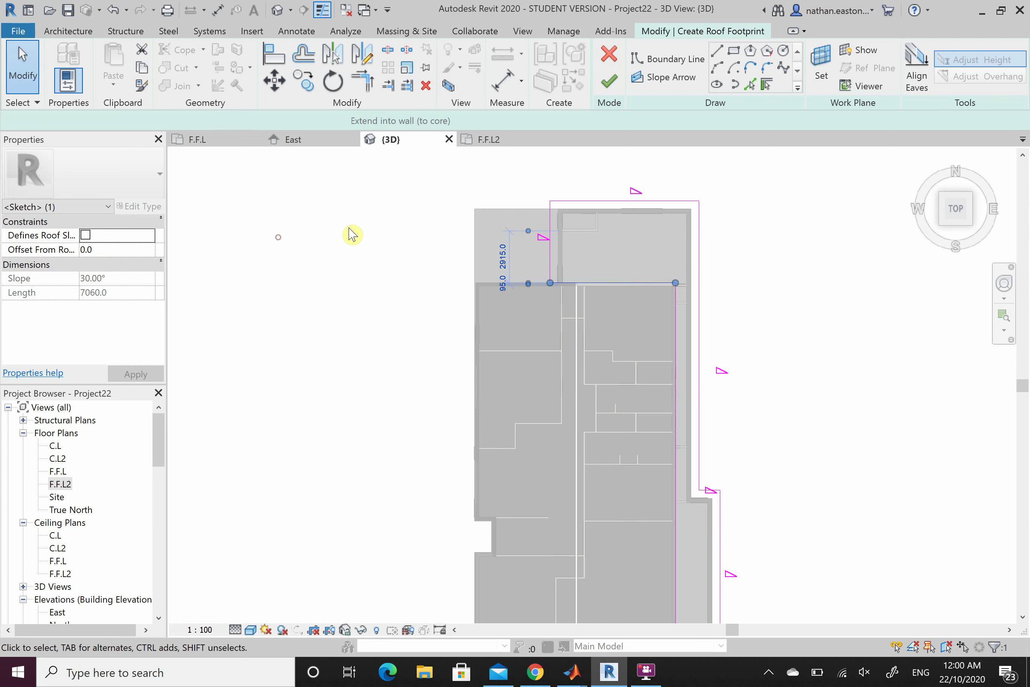
left_click(368, 204)
scroll(368, 195, "down", 1)
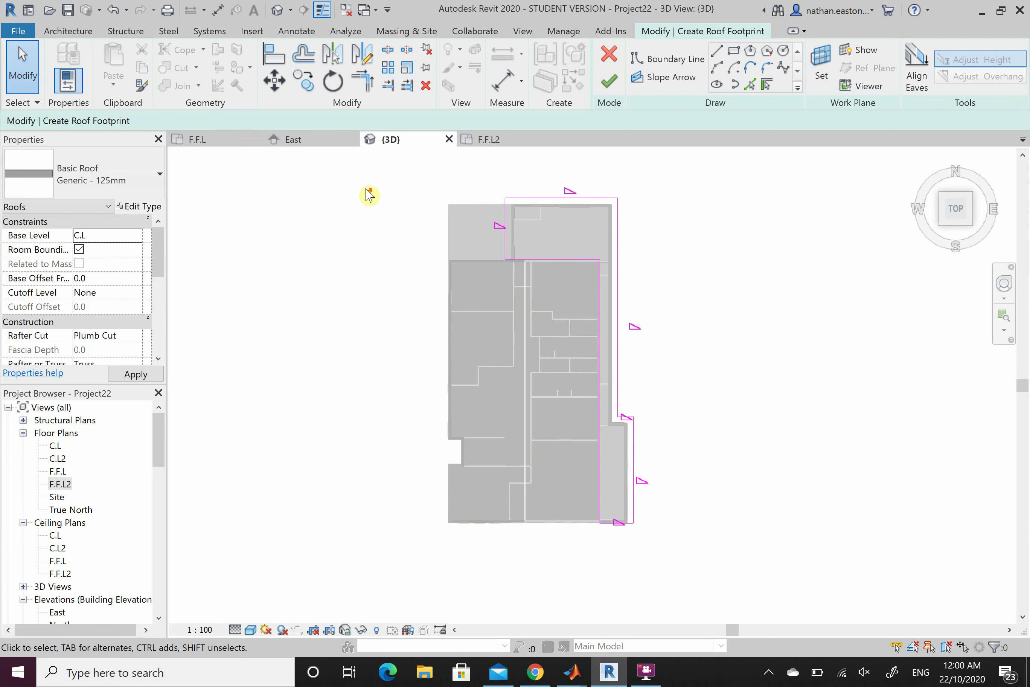
left_click(609, 81)
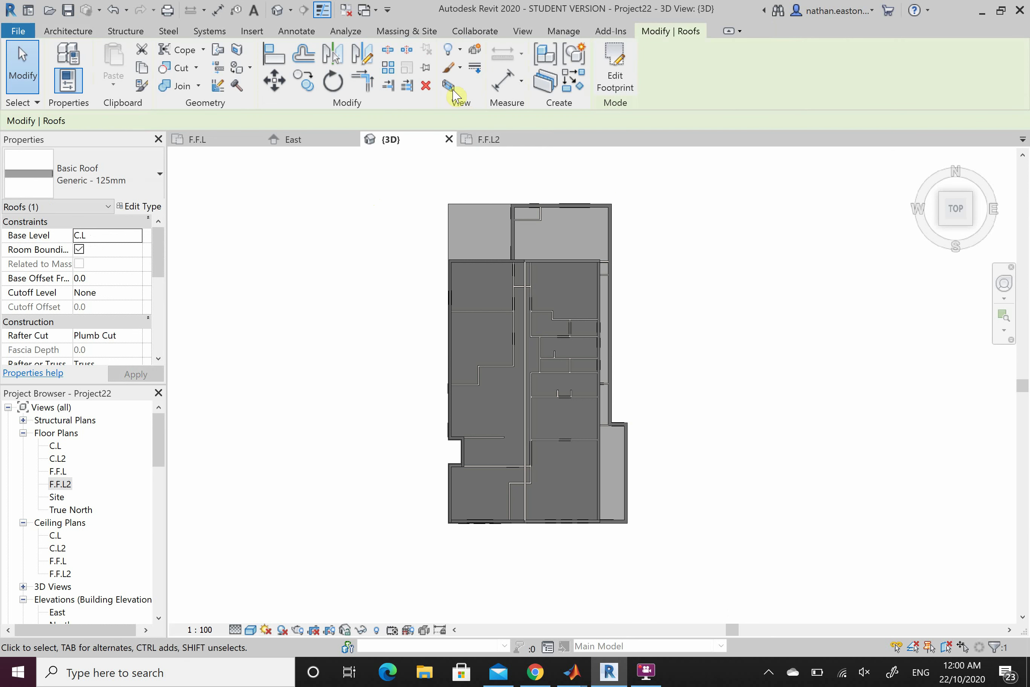
Orbit to an angled front view and examine the house from above with the roofs hidden.
left_click(1002, 284)
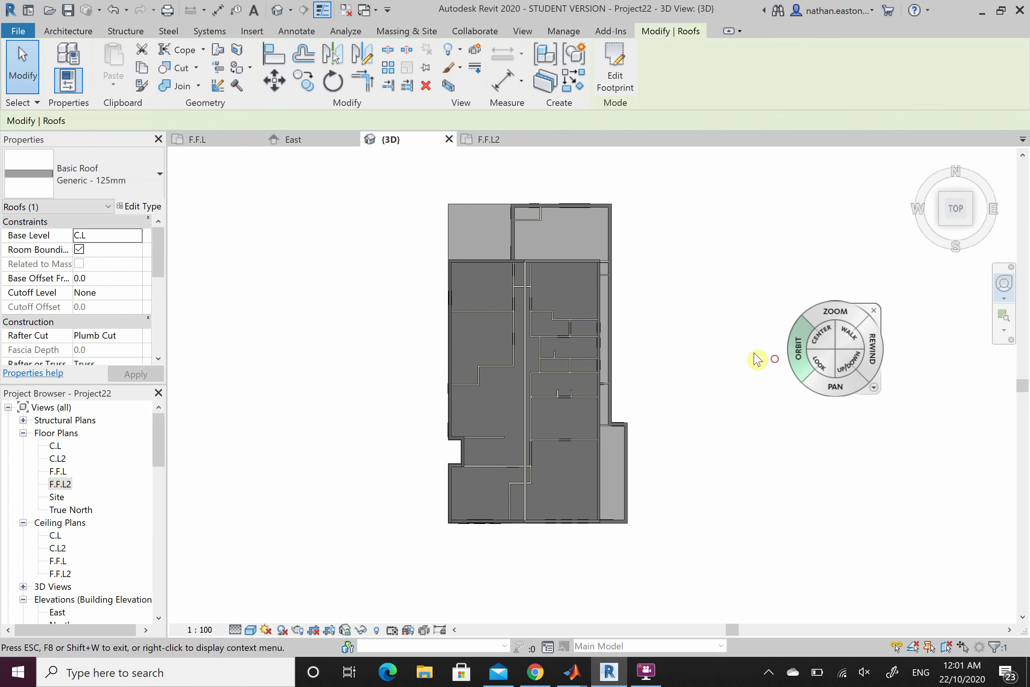
left_click_drag(759, 356, 708, 319)
key("Escape")
key("Escape")
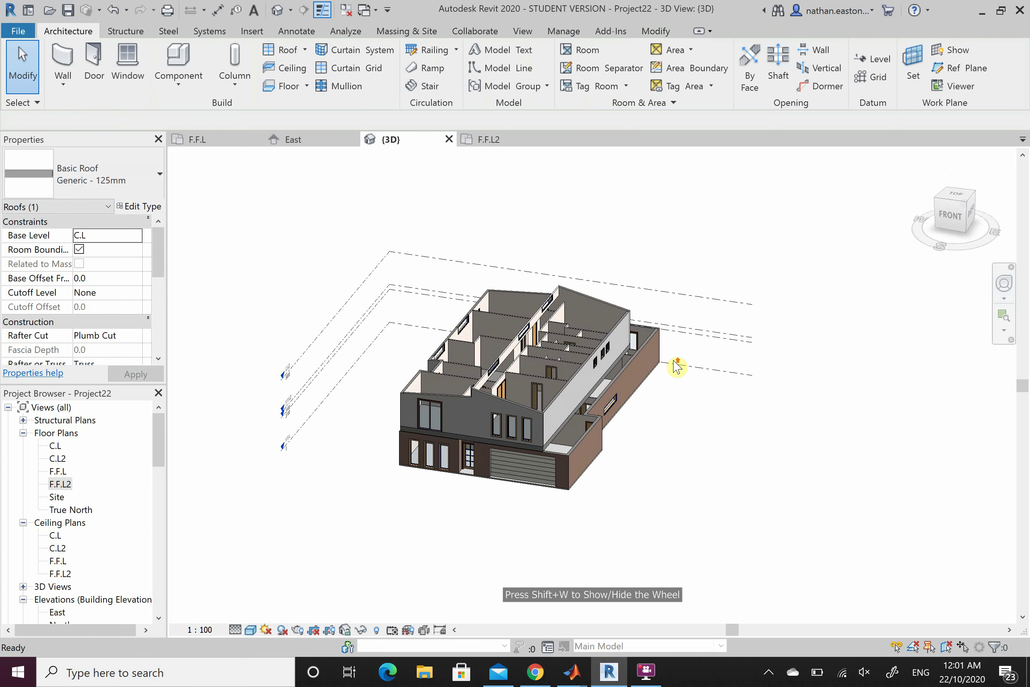
scroll(678, 363, "up", 2)
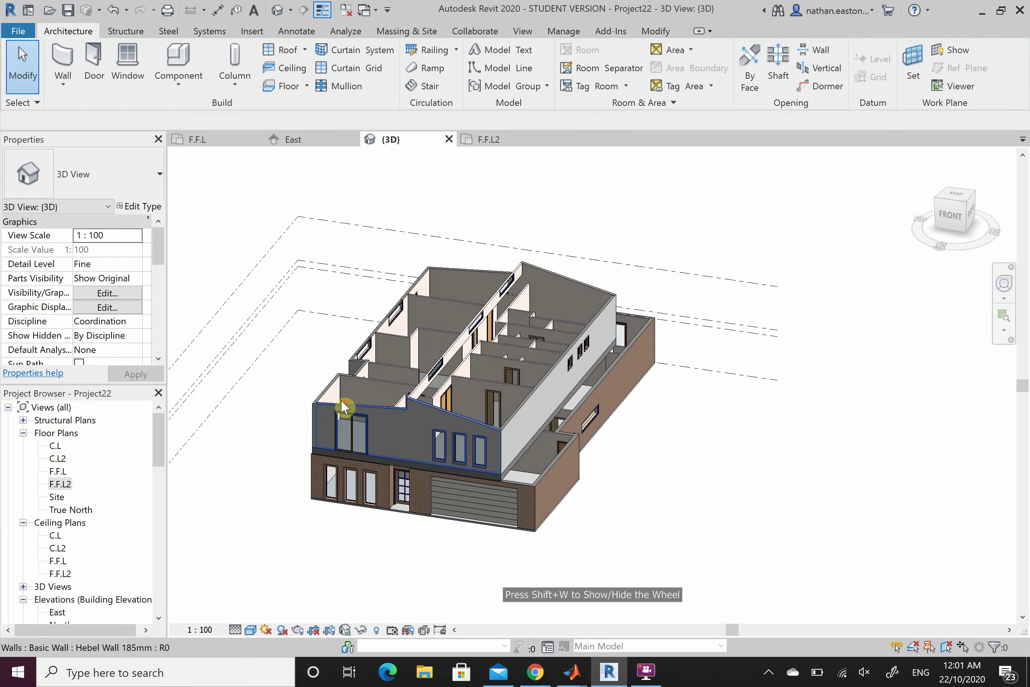
scroll(345, 399, "up", 2)
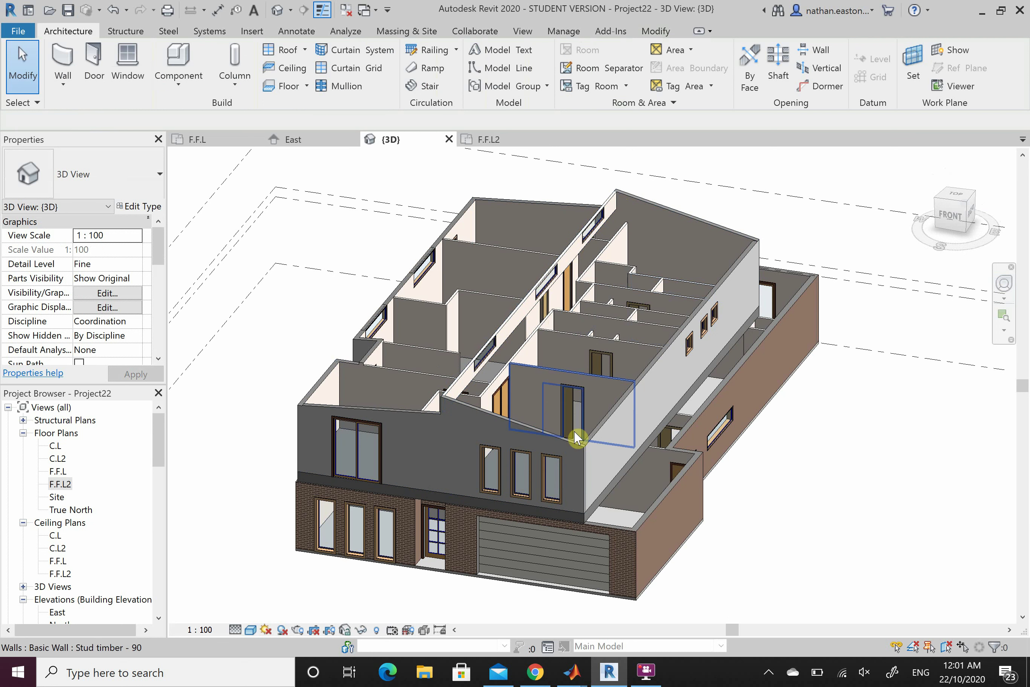
scroll(261, 380, "down", 3)
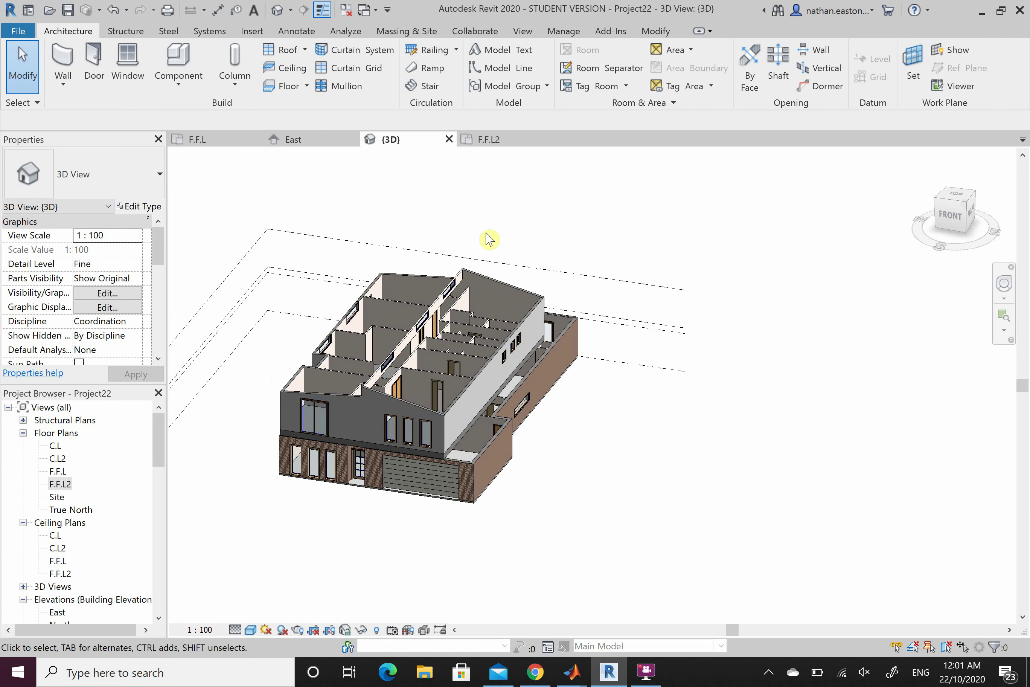
Show the Roofs model category in the 3D view again through the visibility/graphic overrides.
key("v")
key("v")
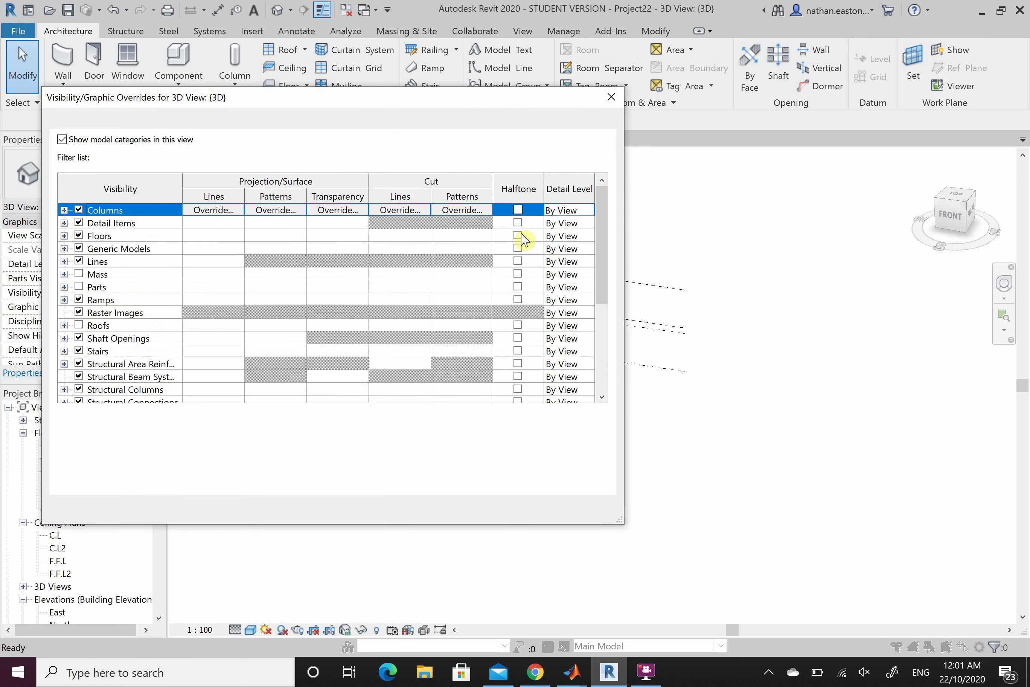
scroll(312, 306, "down", 6)
scroll(105, 356, "up", 5)
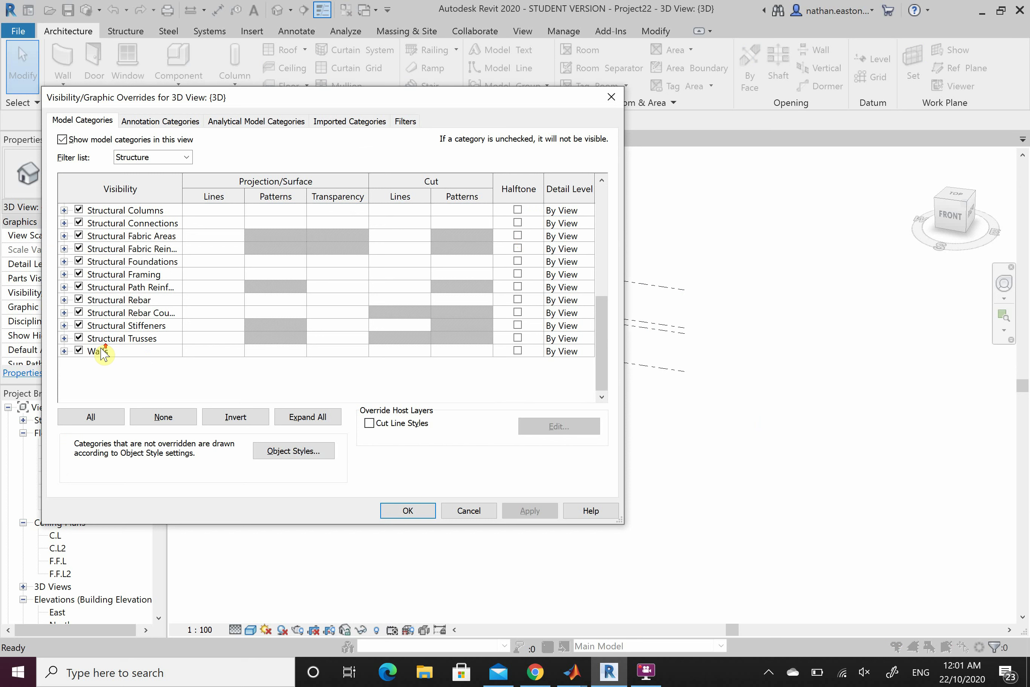
left_click(79, 287)
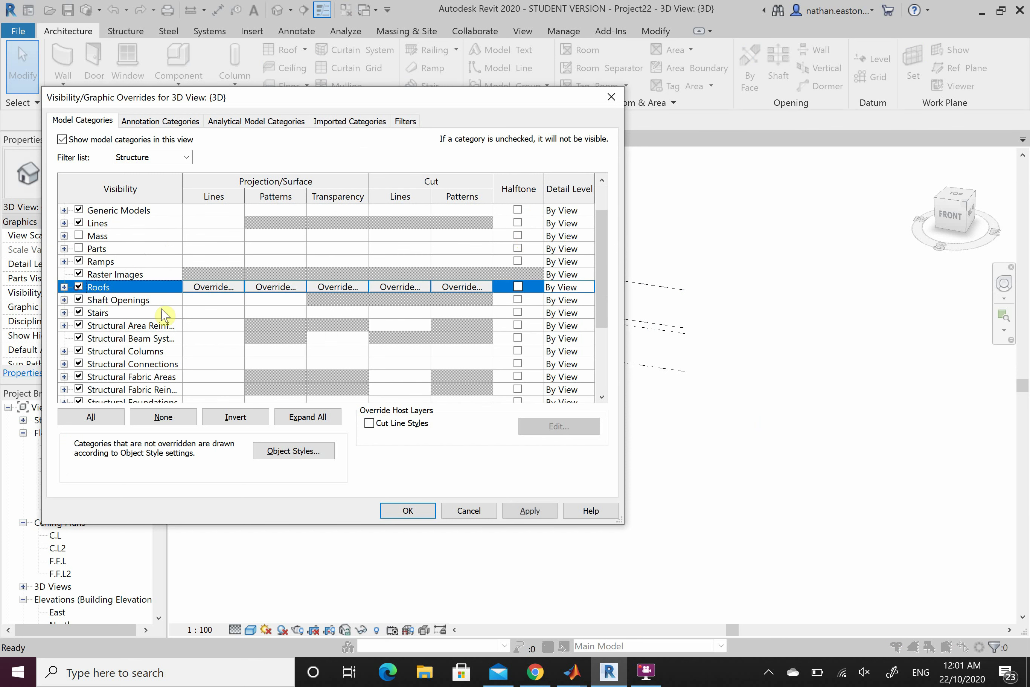
left_click(528, 511)
left_click(419, 513)
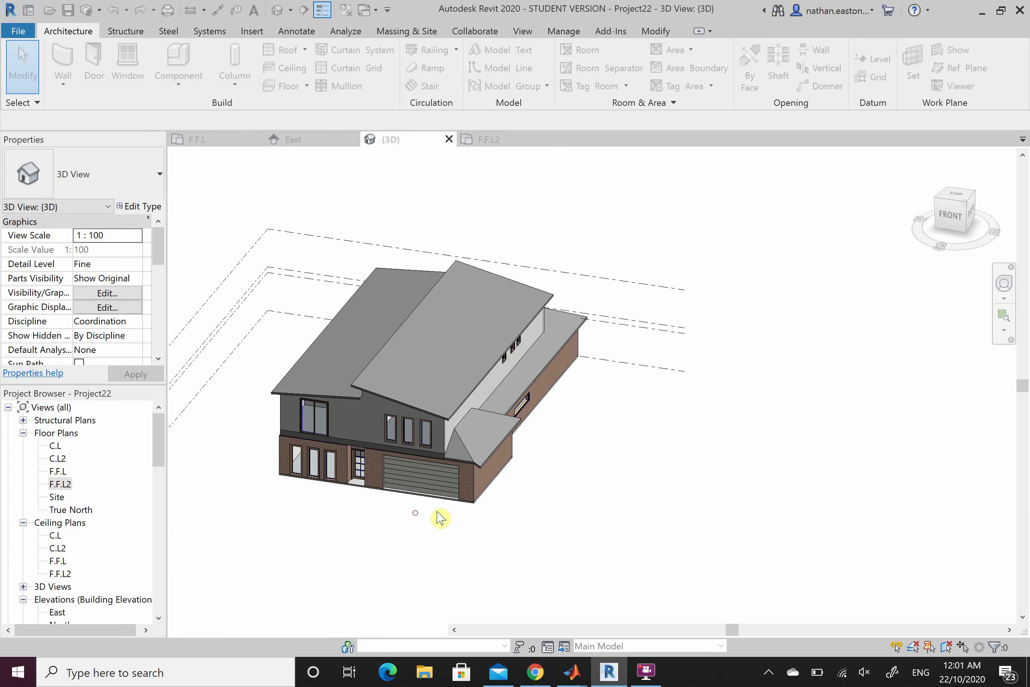
Orbit around to the front of the house to examine the new lower-level roof against the upper storey.
scroll(506, 454, "up", 3)
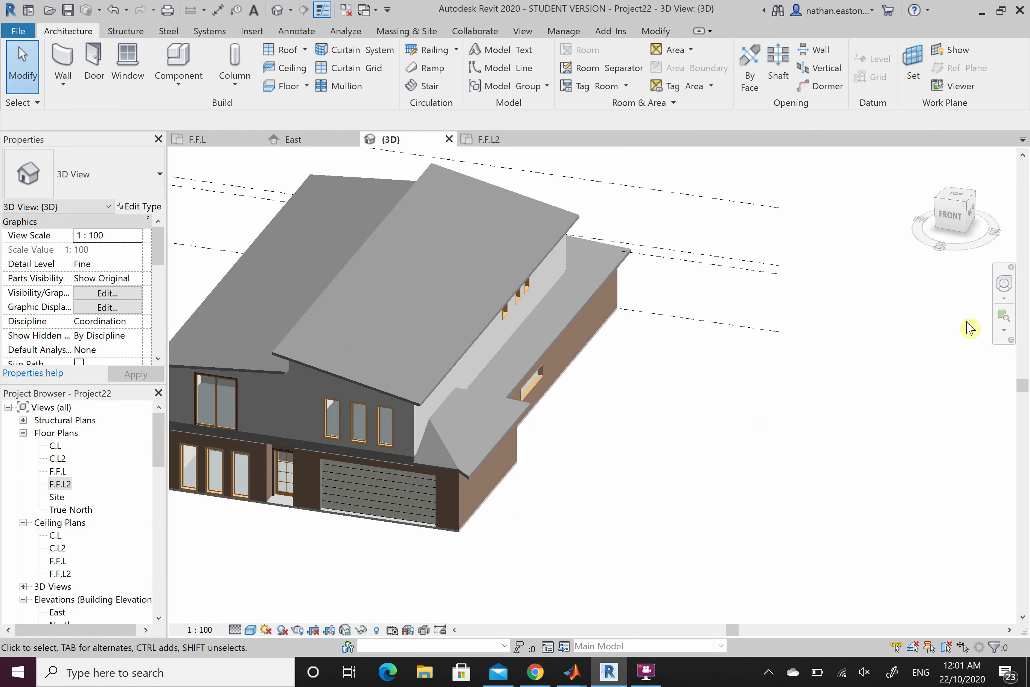
left_click(1004, 284)
left_click_drag(833, 405, 763, 429)
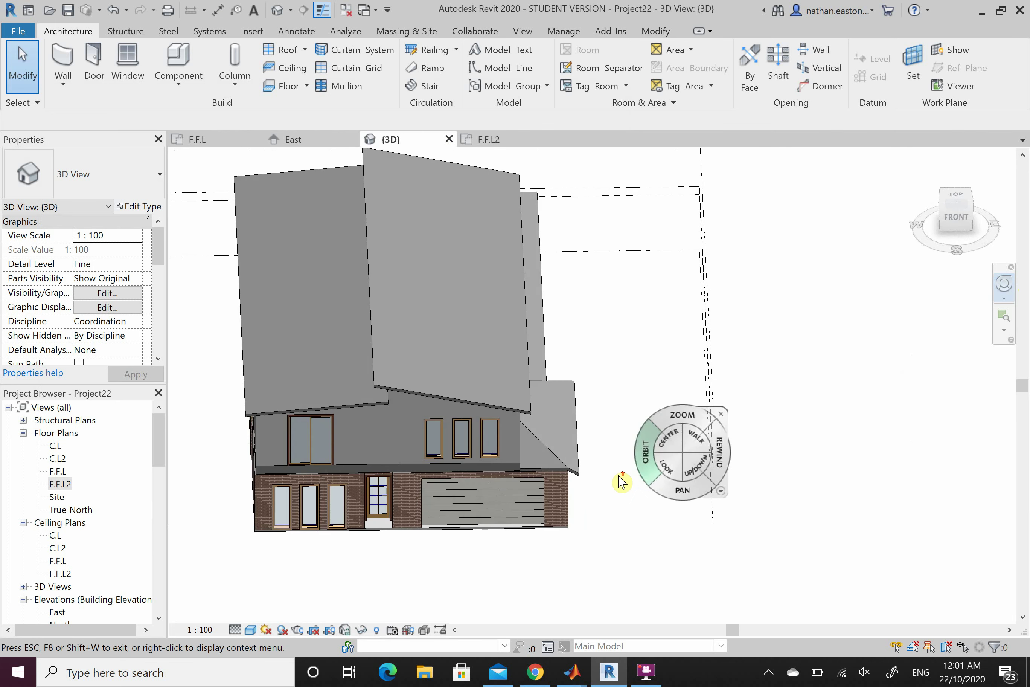
Edit the lower-level roof's footprint and delete the boundary line that overhangs the garage's east wall.
scroll(585, 465, "up", 4)
key("Escape")
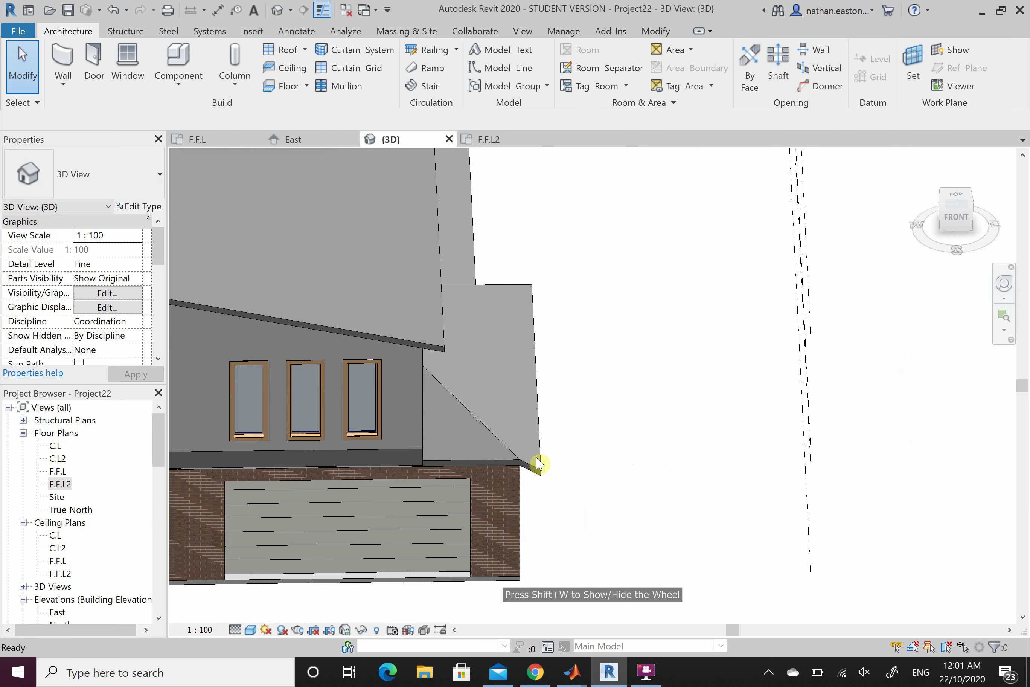
left_click(537, 462)
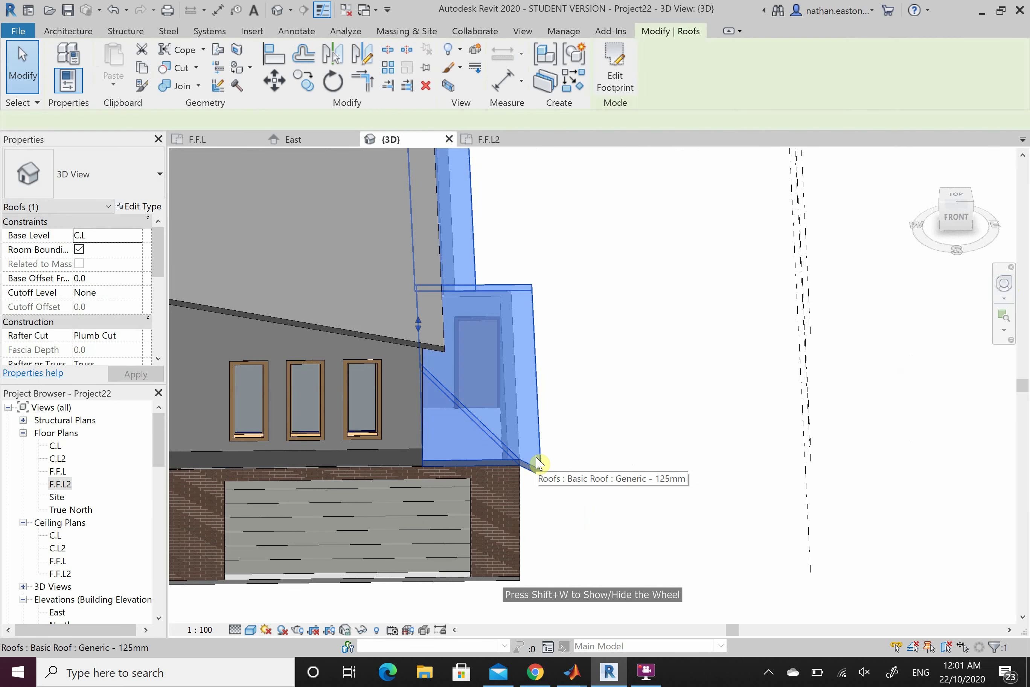
left_click(617, 64)
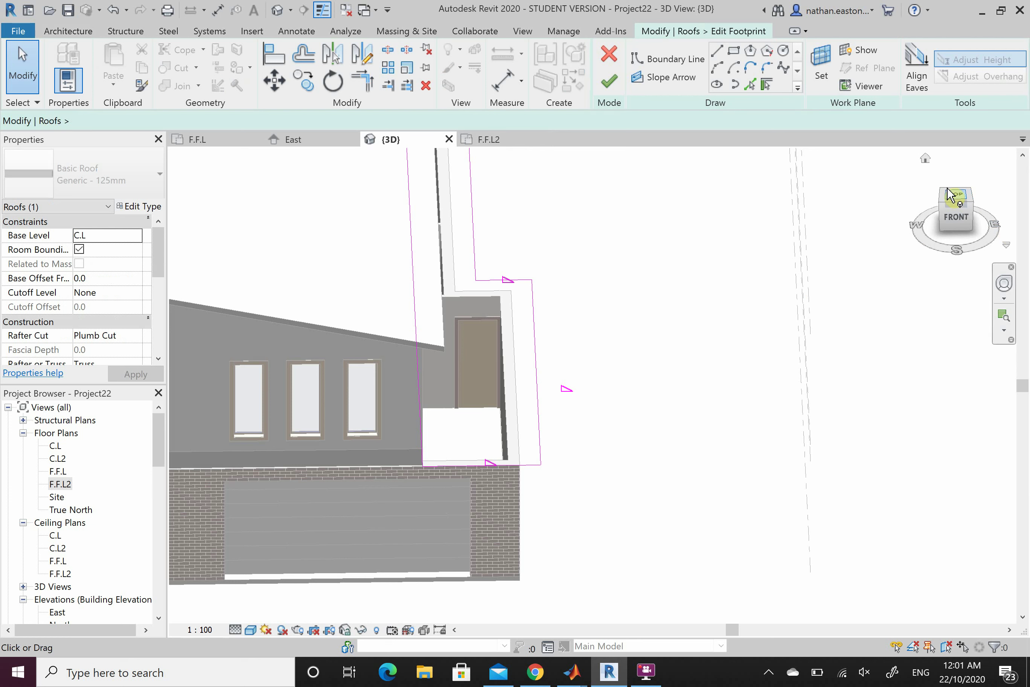
left_click(957, 200)
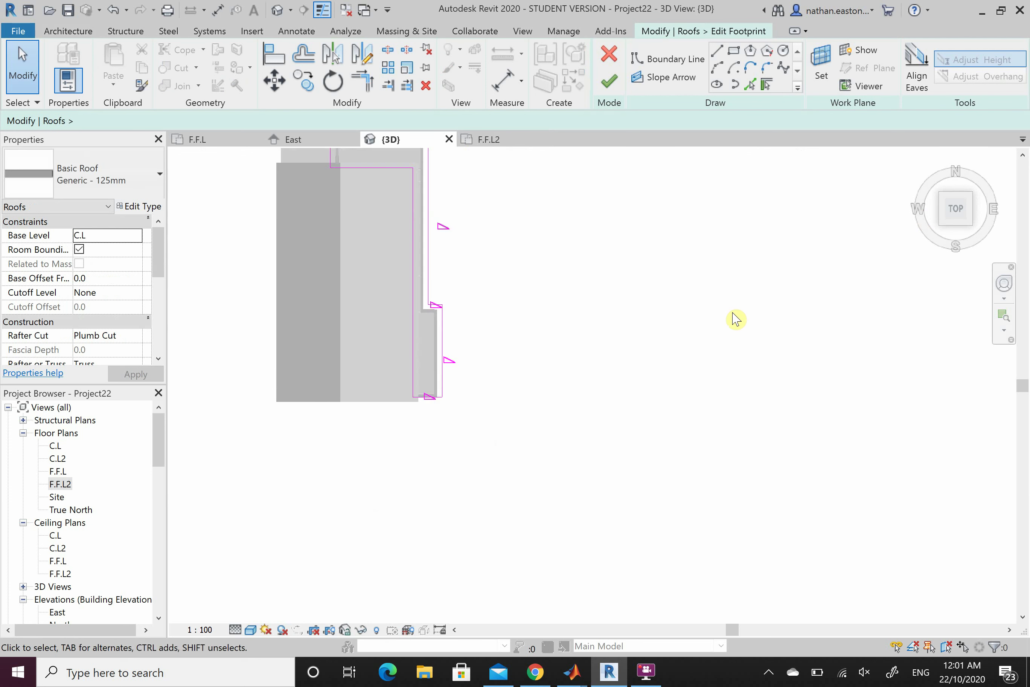
scroll(709, 523, "up", 4)
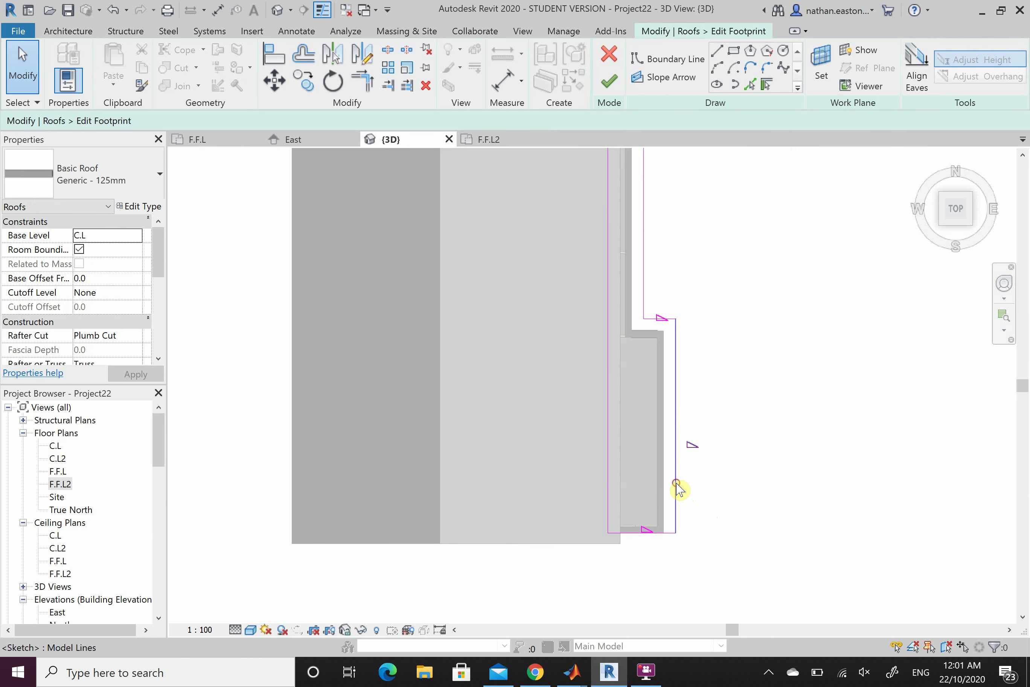
left_click(675, 487)
key("Delete")
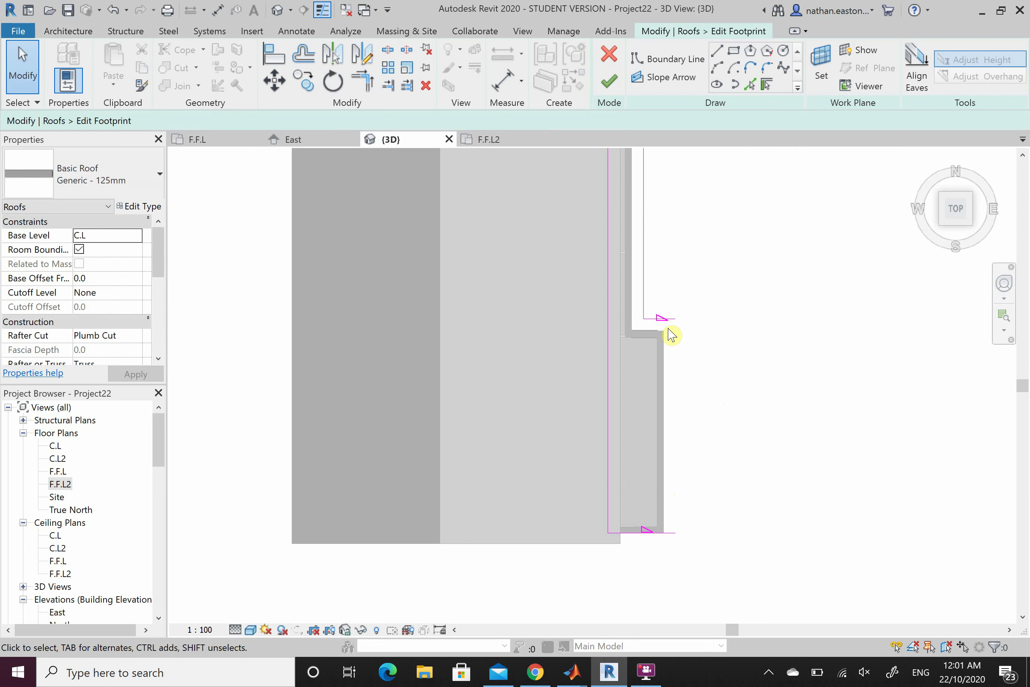
Draw a slope-defining boundary line about 3610 mm long along the outer face of the garage's east wall.
left_click(666, 319)
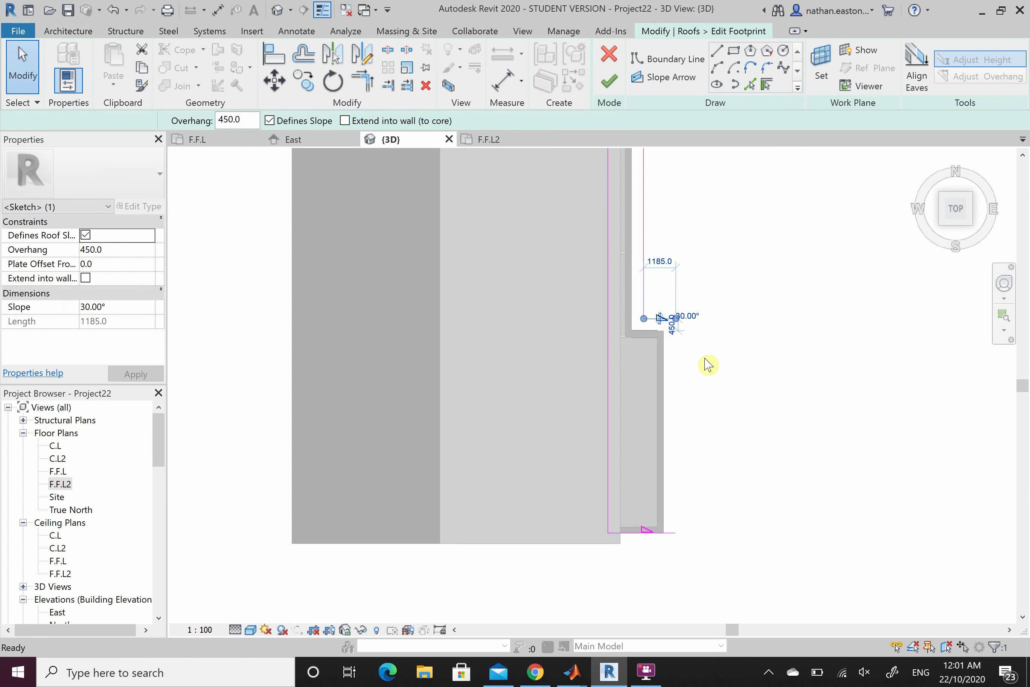
left_click(669, 507)
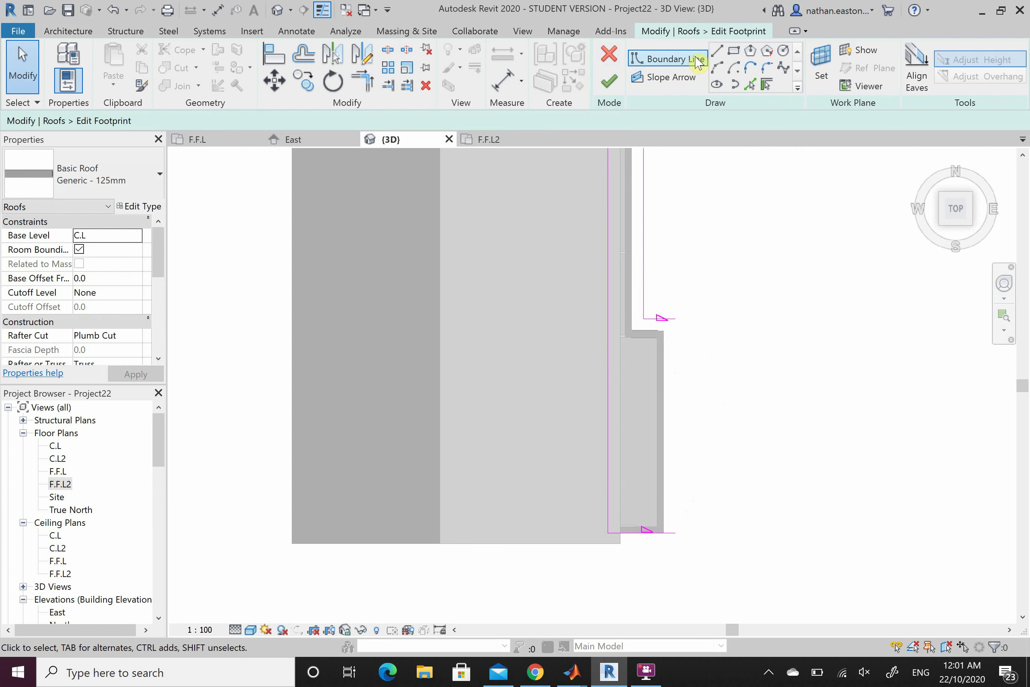
key("Return")
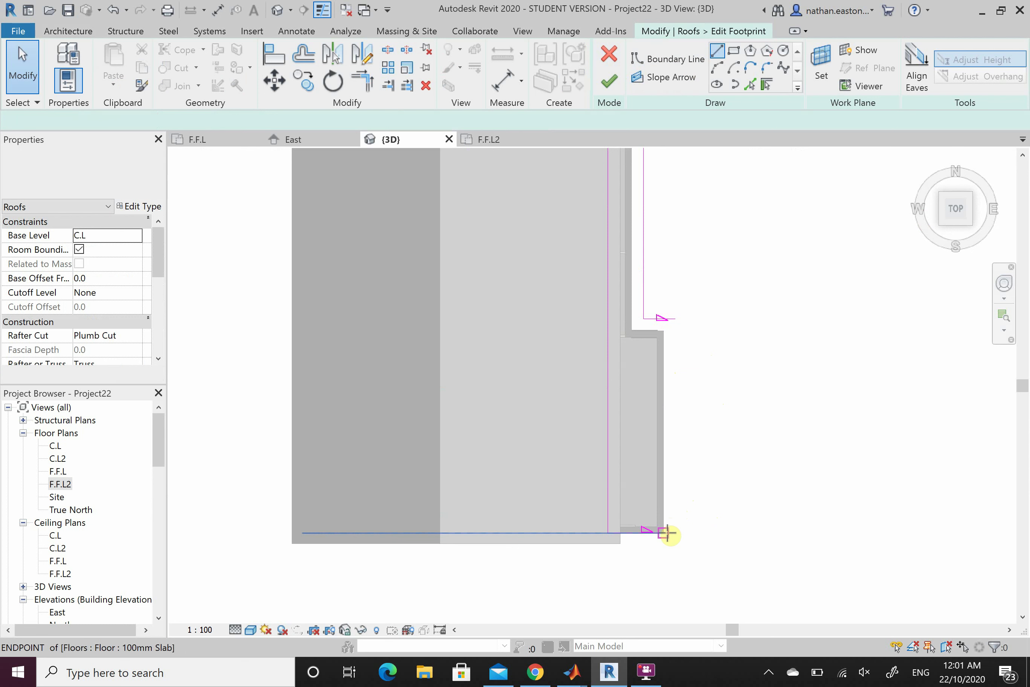
left_click(663, 486)
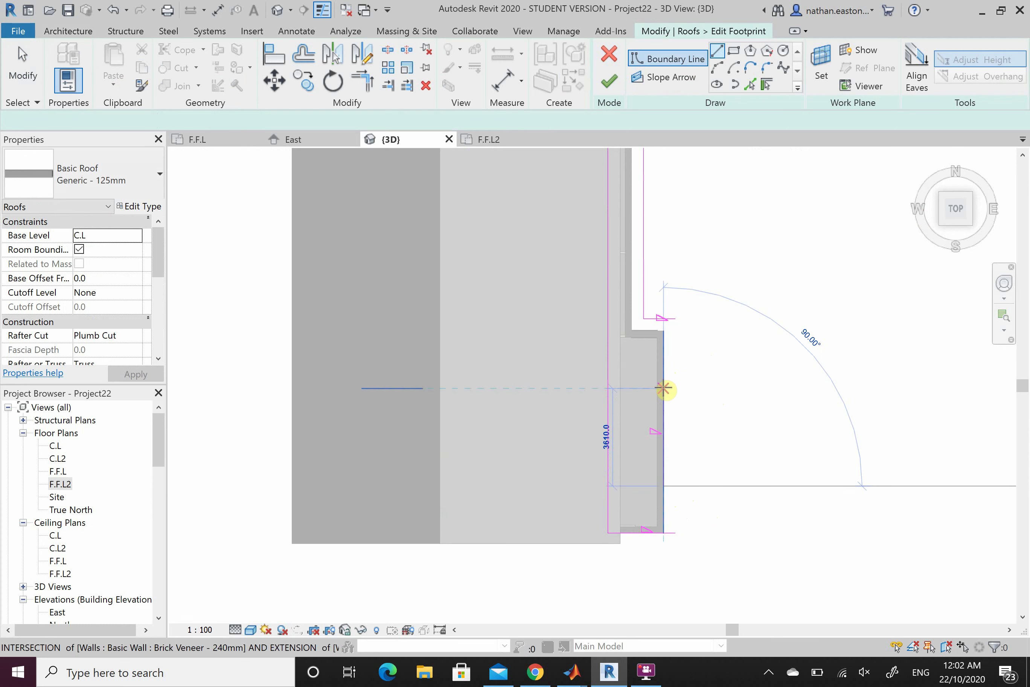
left_click(664, 388)
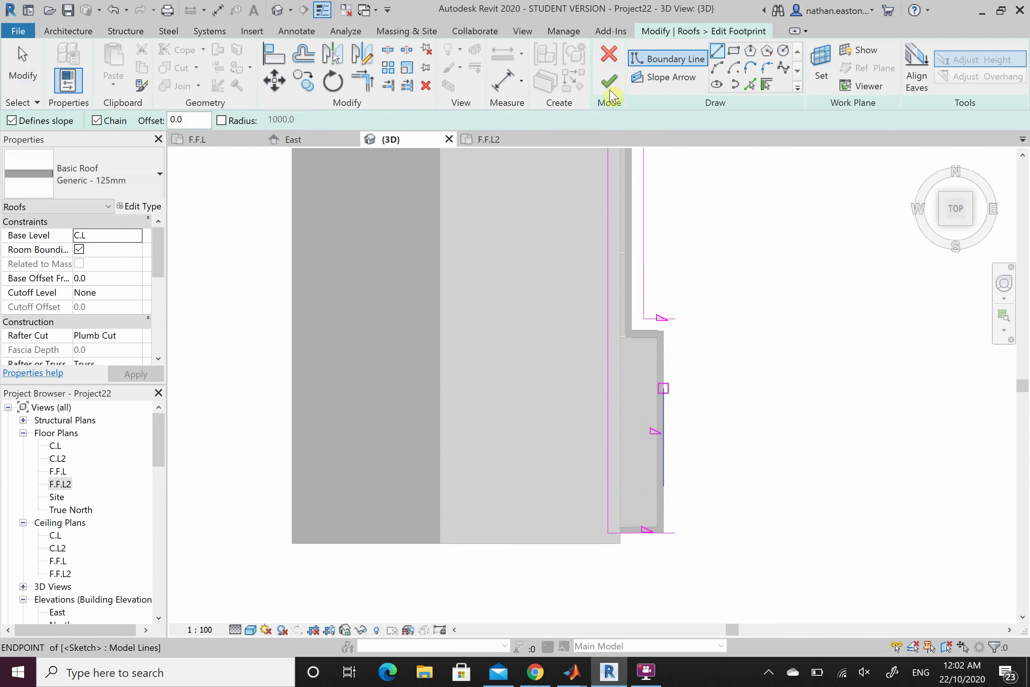
key("Escape")
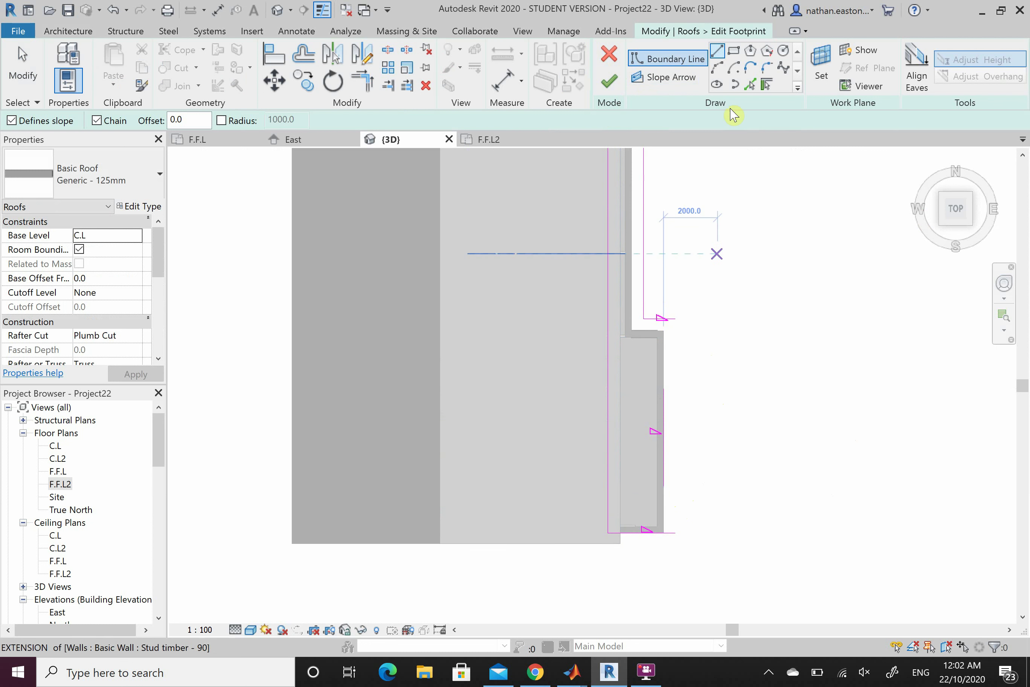
Trim the new east line to corners with the garage's north and south boundary lines, and finish the roof.
left_click(360, 88)
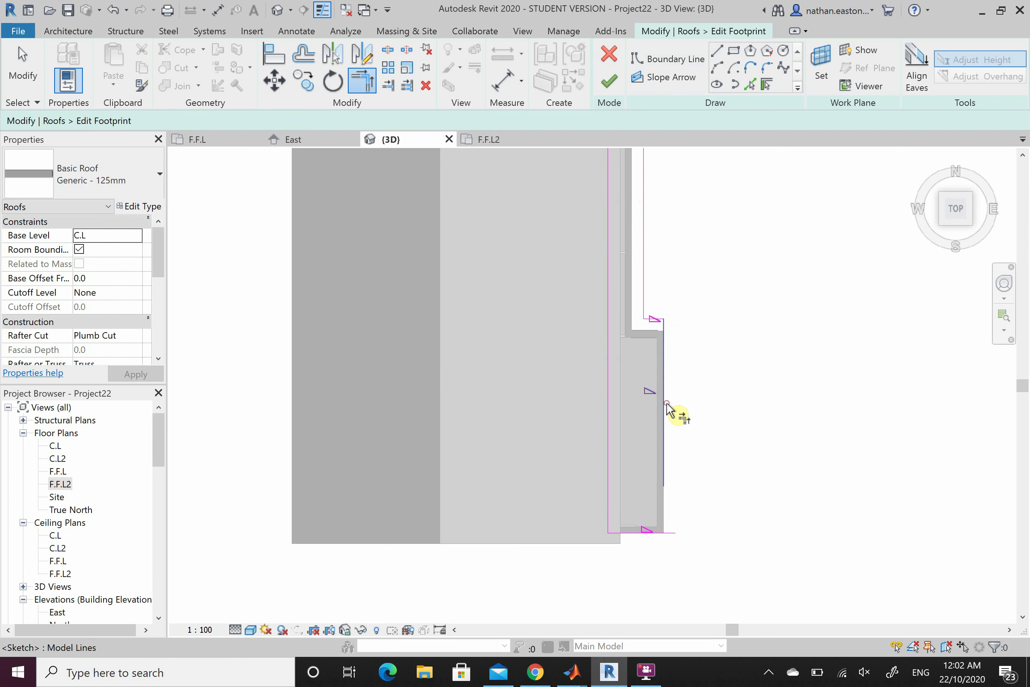
left_click(648, 534)
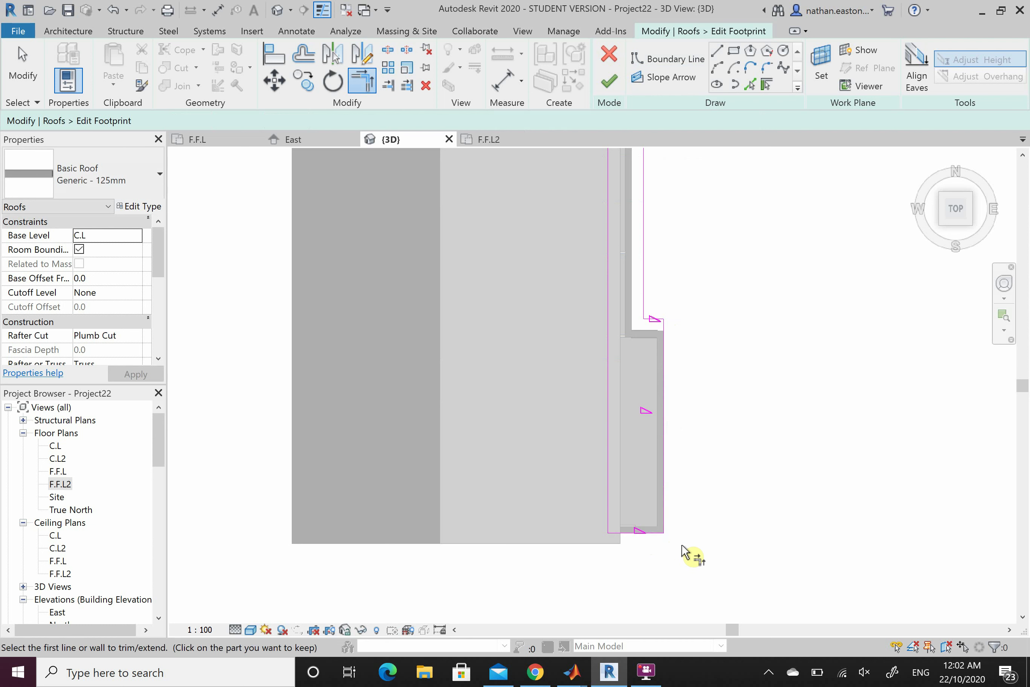
scroll(647, 483, "down", 3)
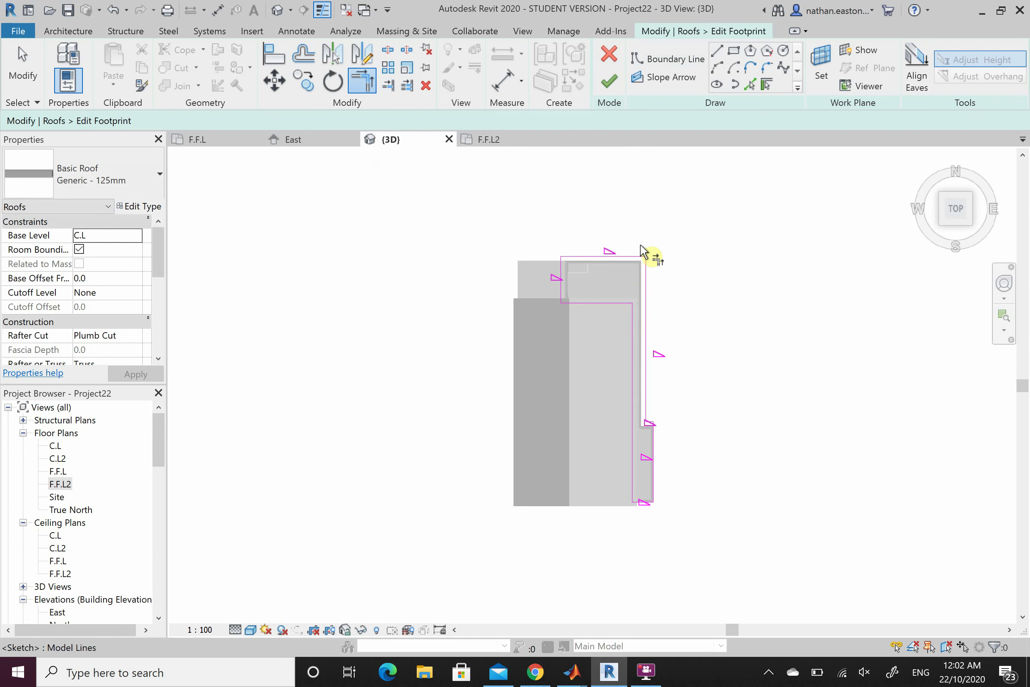
left_click(607, 82)
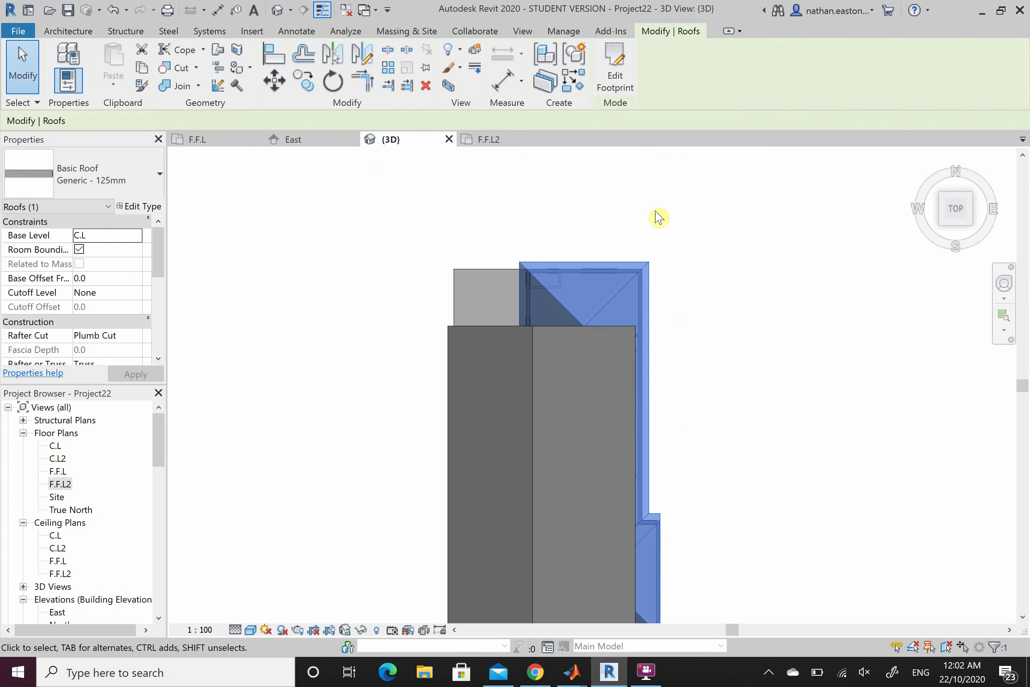
left_click(663, 221)
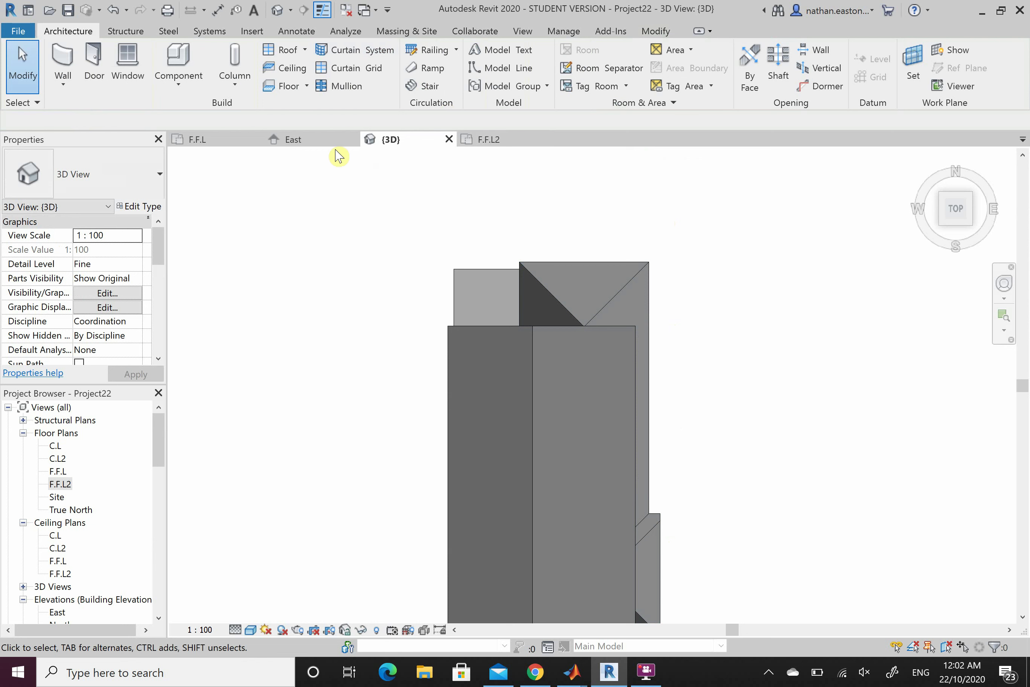
Set the lower-level roof's slope to 22.5°.
left_click(1003, 284)
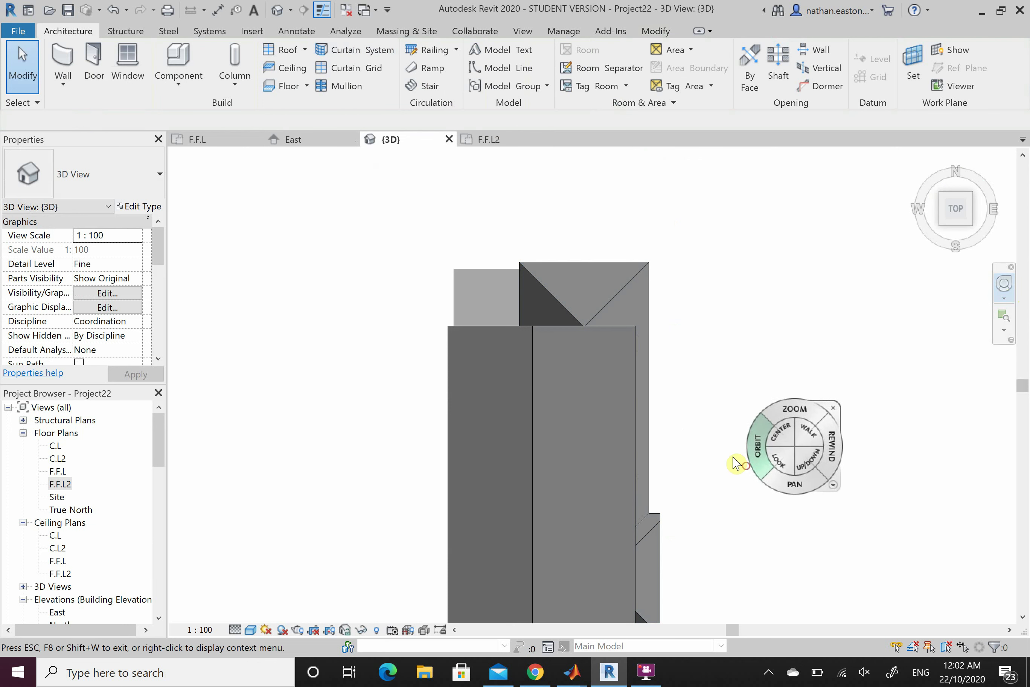
left_click_drag(735, 461, 680, 344)
scroll(620, 521, "up", 5)
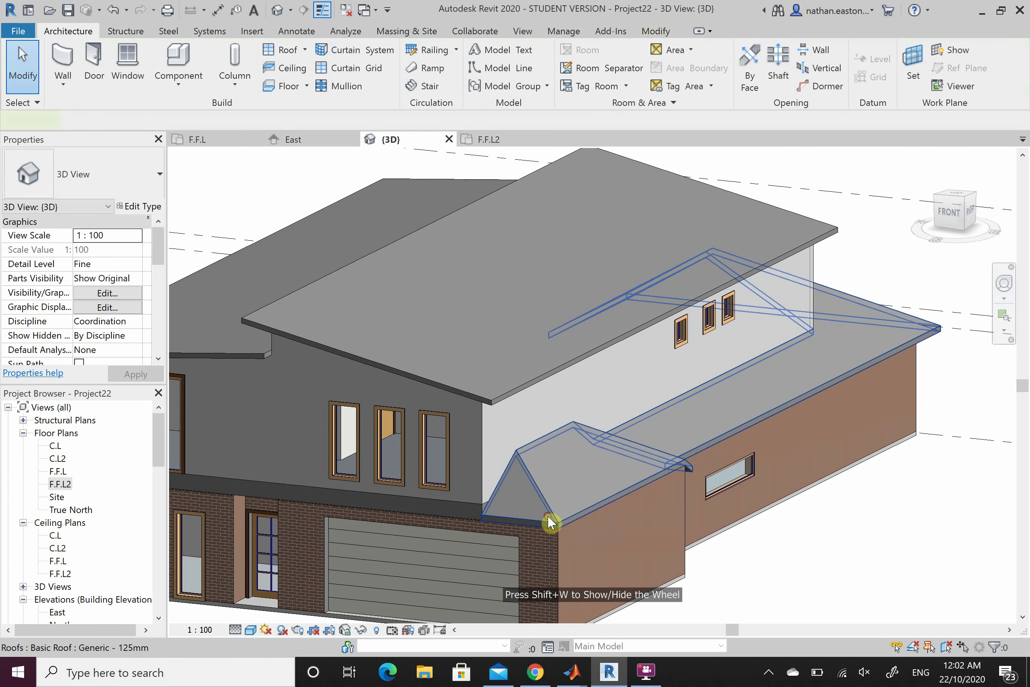
left_click(550, 523)
scroll(88, 290, "down", 3)
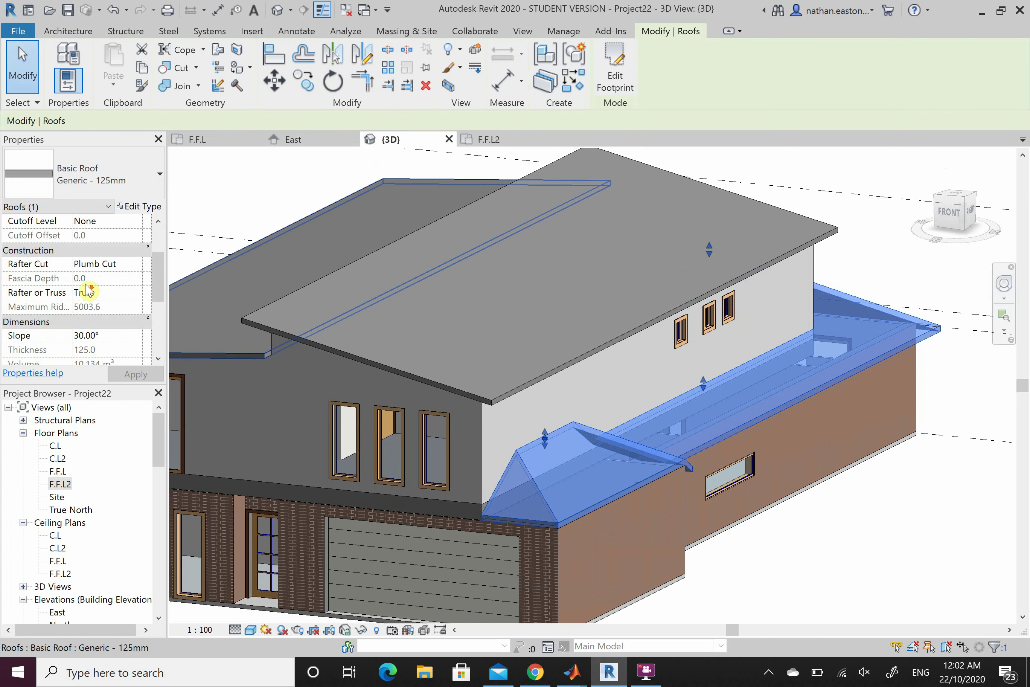
left_click(110, 335)
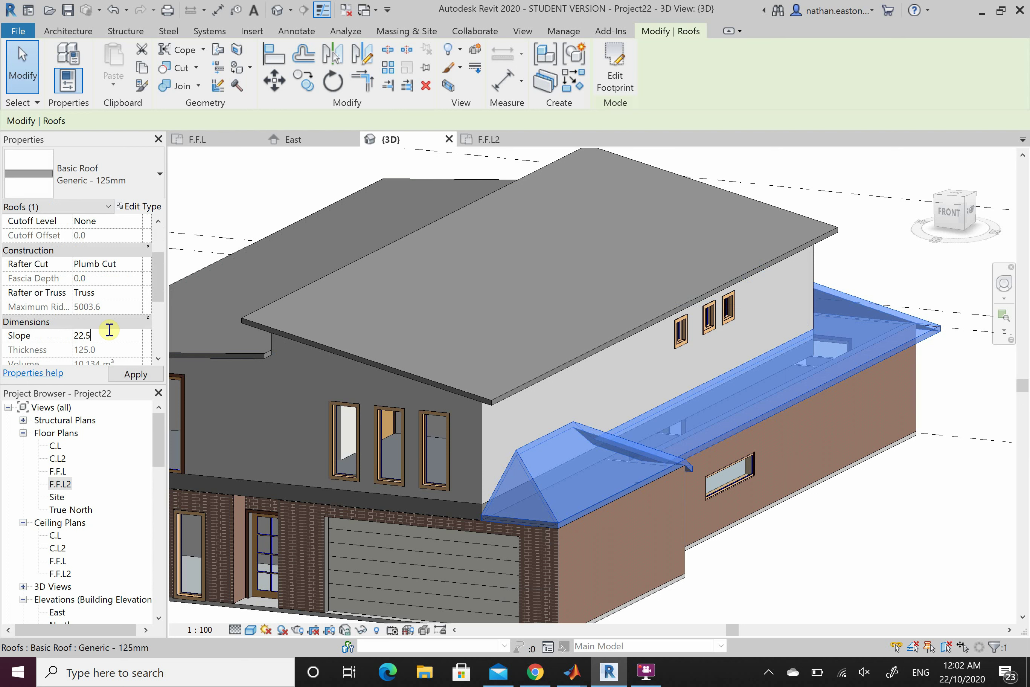
left_click(851, 537)
Orbit to the rear east side and examine the lower-level roof's eave at the step beside the door.
left_click(1003, 284)
left_click_drag(836, 392, 427, 431)
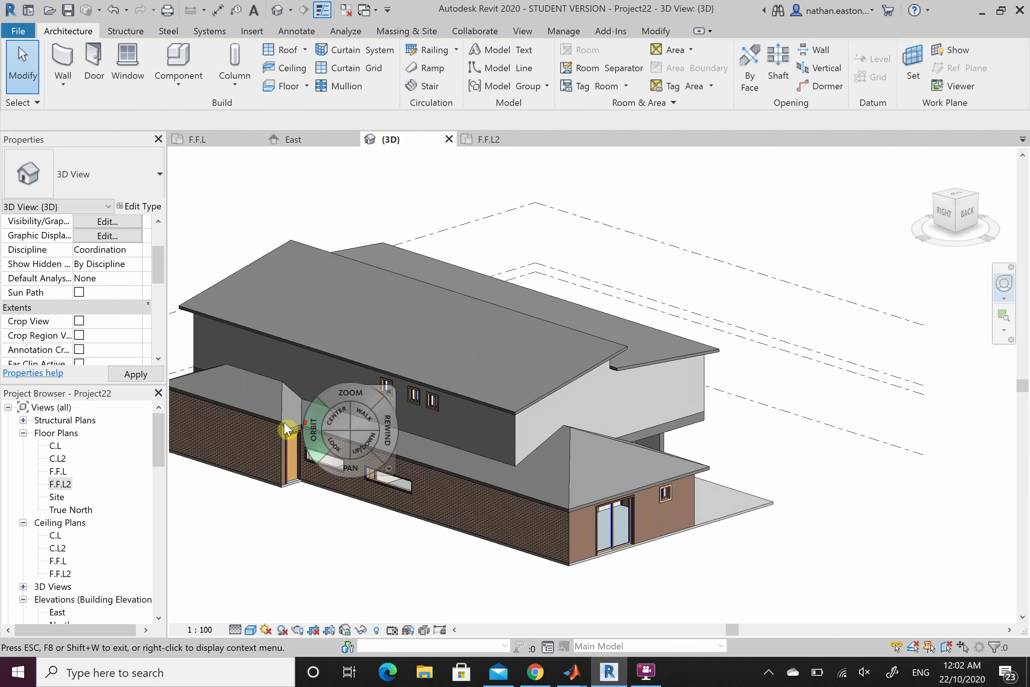
scroll(287, 429, "up", 5)
key("Escape")
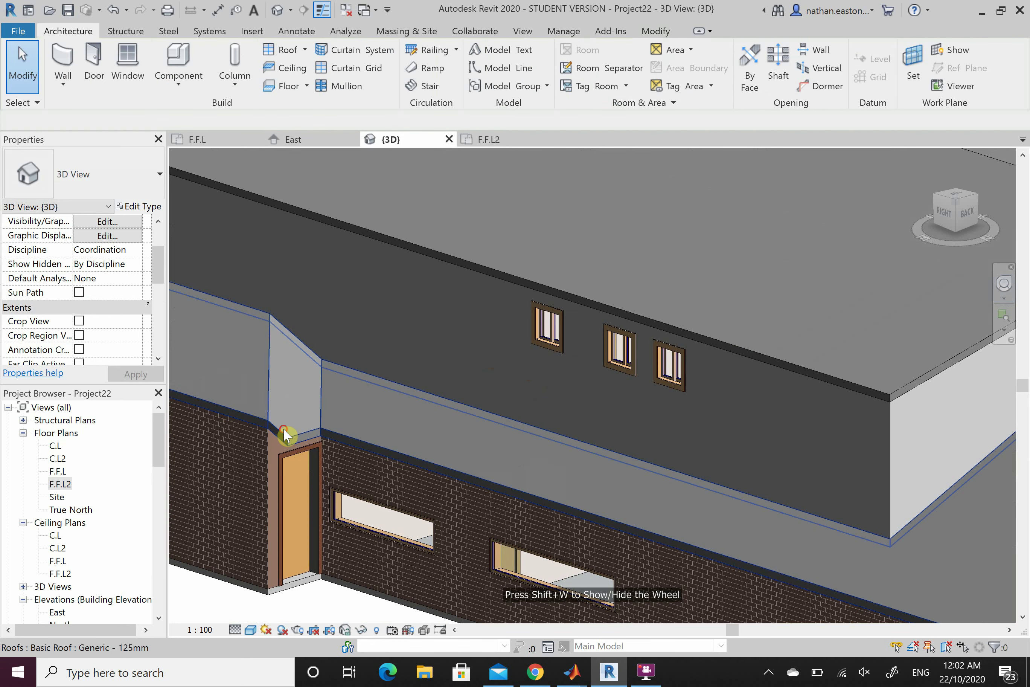
left_click(284, 432)
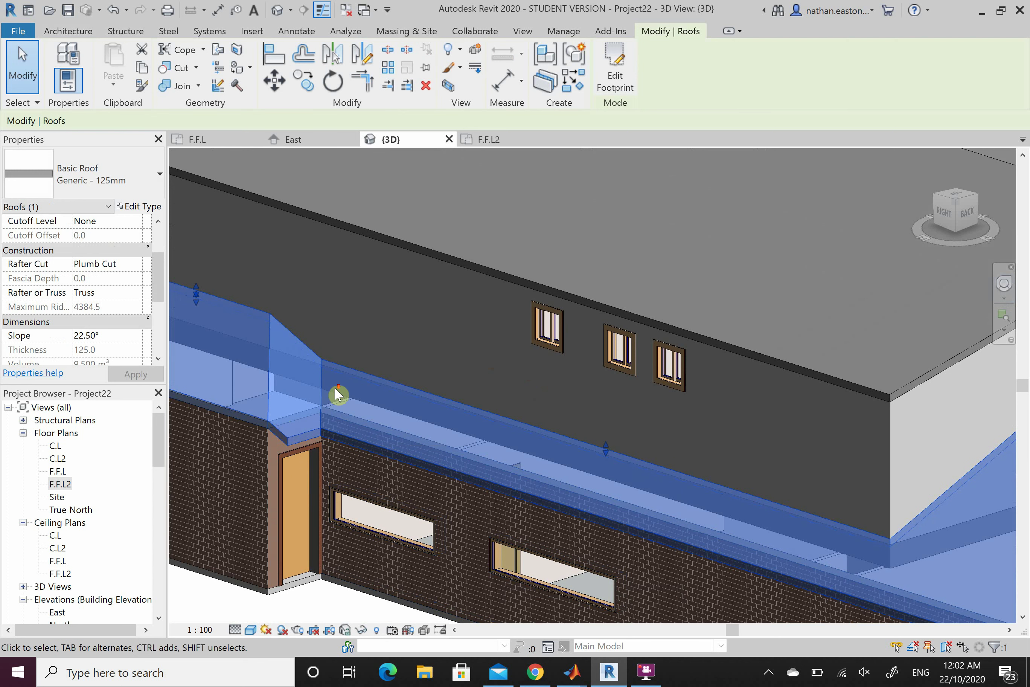
scroll(340, 394, "down", 5)
left_click(858, 423)
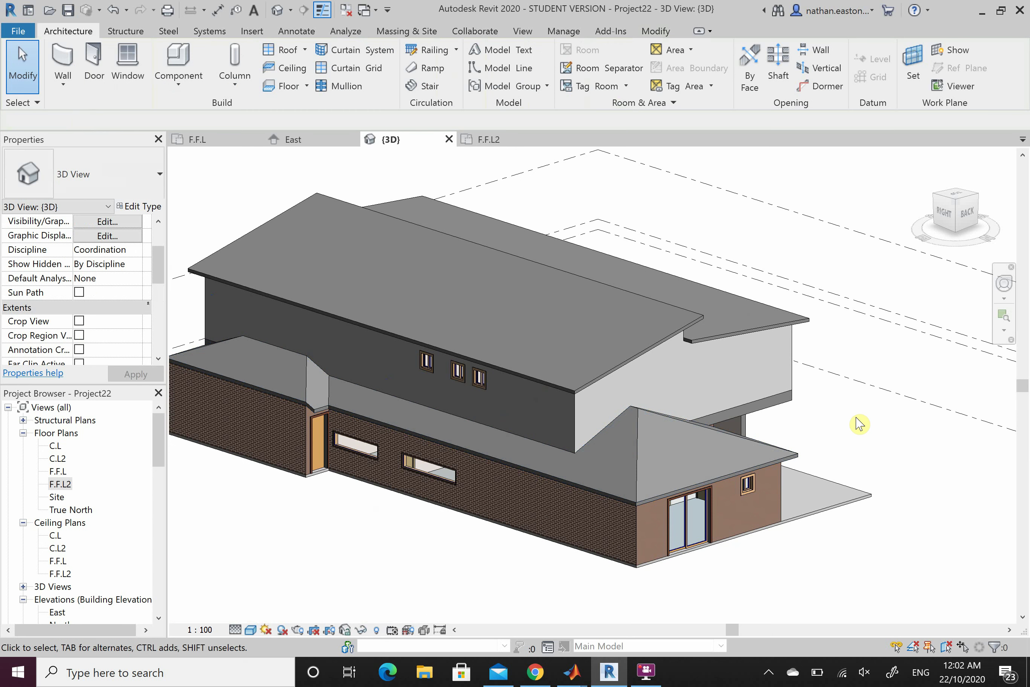
In the lower roof's footprint, move the short boundary line at the step flush with the garage's north wall face, and finish the roof.
scroll(302, 413, "up", 3)
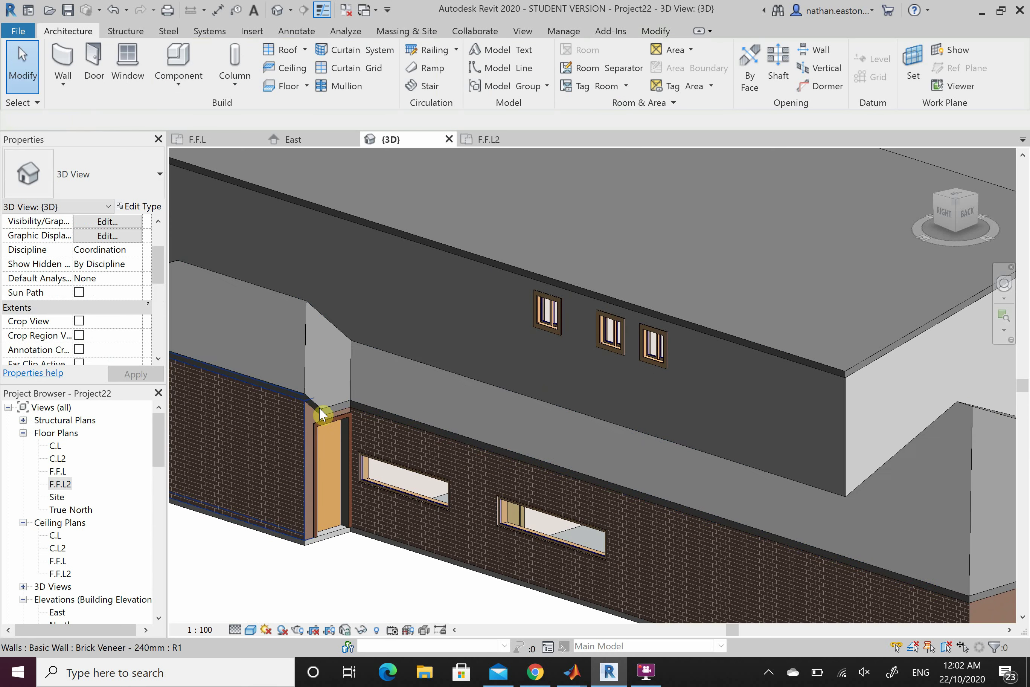
double_click(321, 416)
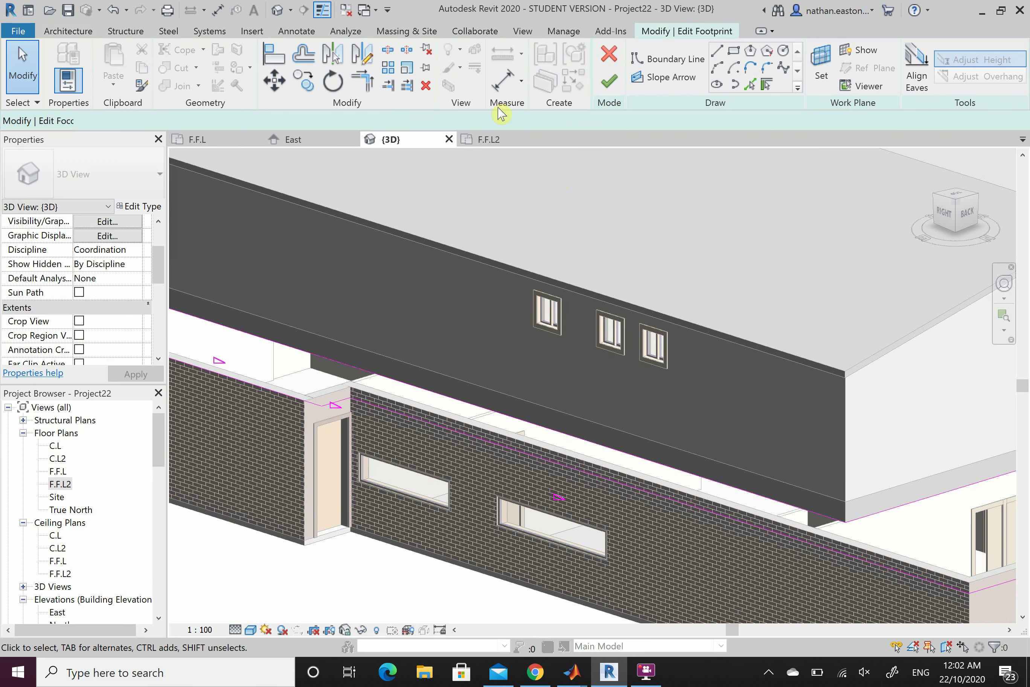
left_click(956, 200)
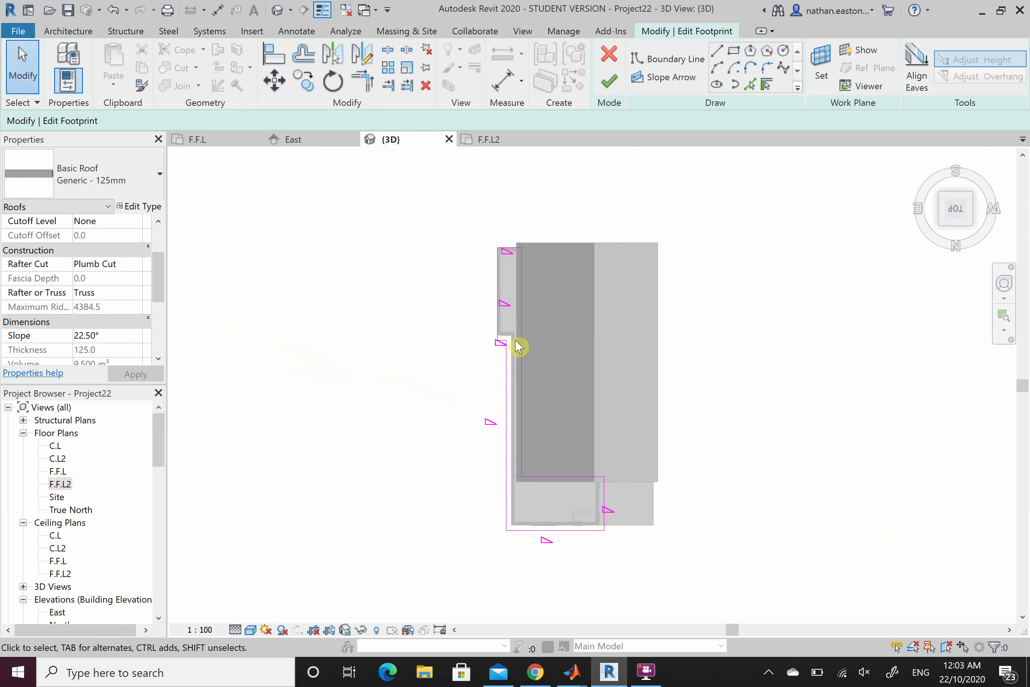
scroll(518, 347, "up", 5)
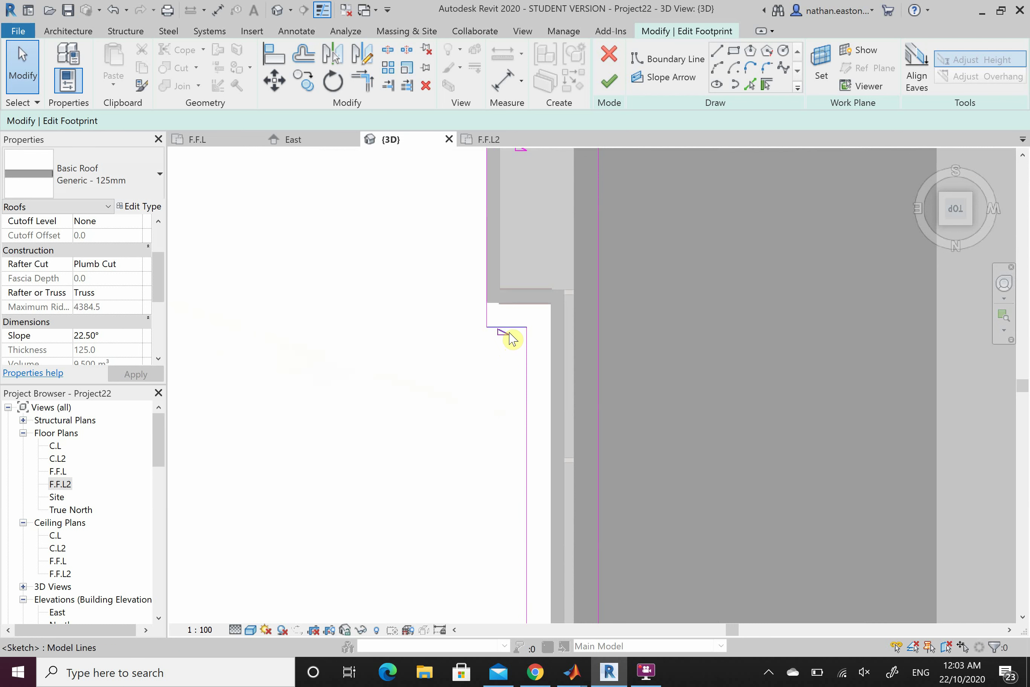
left_click(510, 305)
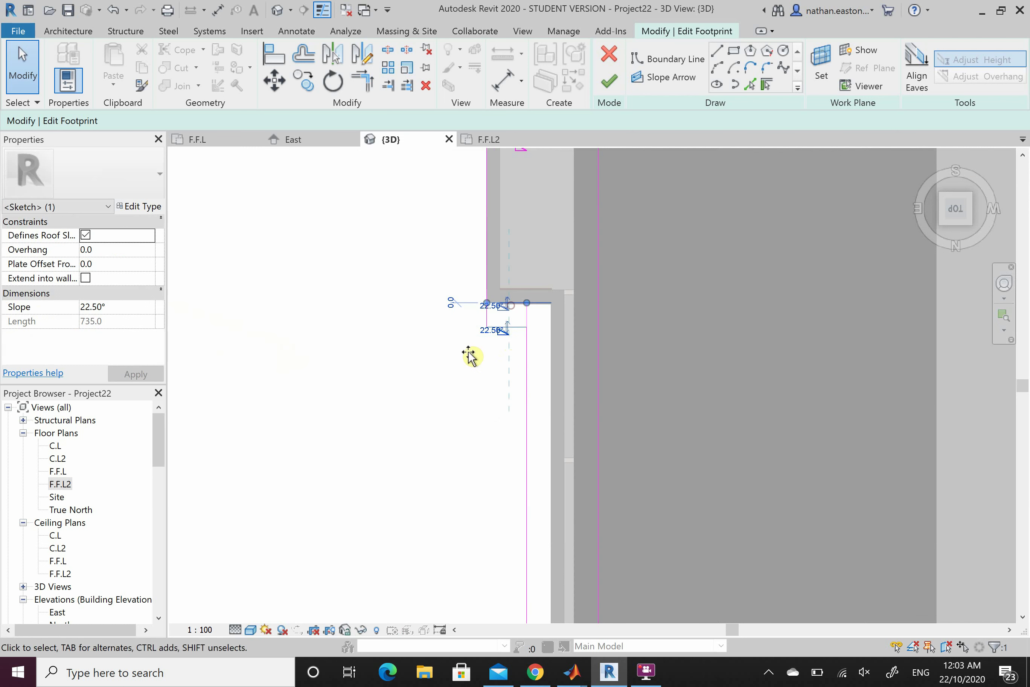
left_click(609, 80)
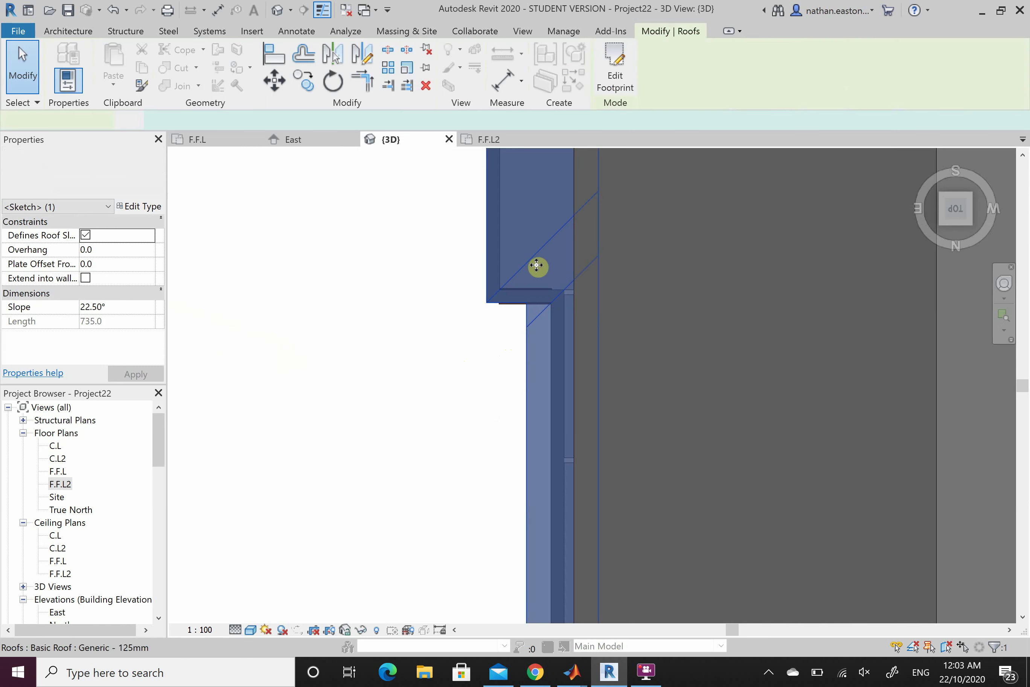
scroll(599, 280, "down", 3)
left_click(494, 344)
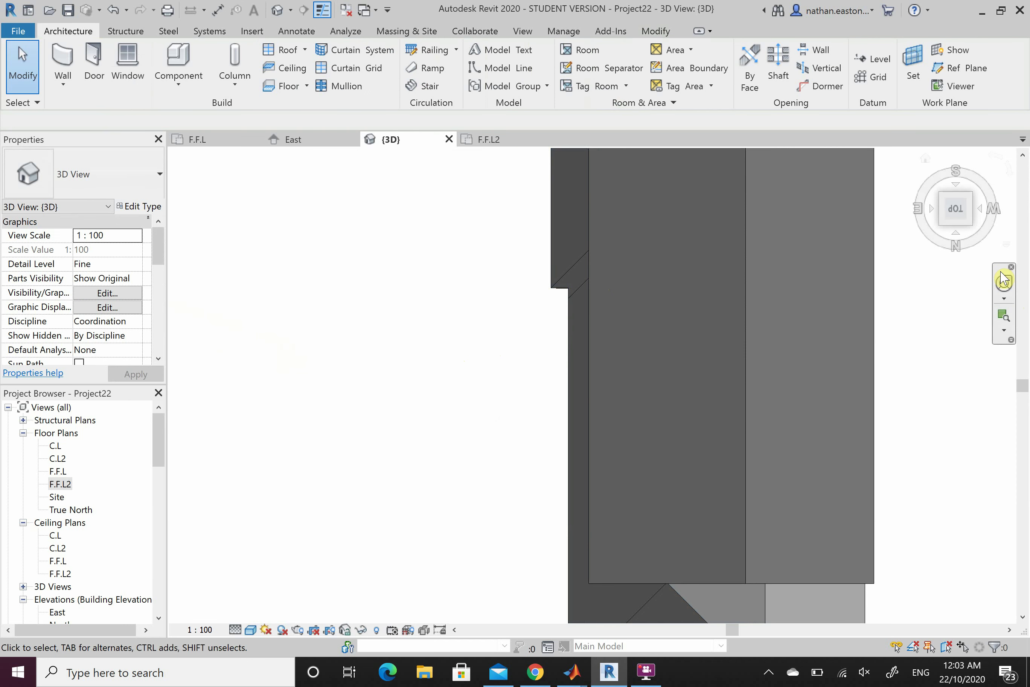
Orbit to the front of the house and examine the edited lower-level roof from eye level and from above.
left_click(1004, 283)
left_click_drag(667, 476, 638, 477)
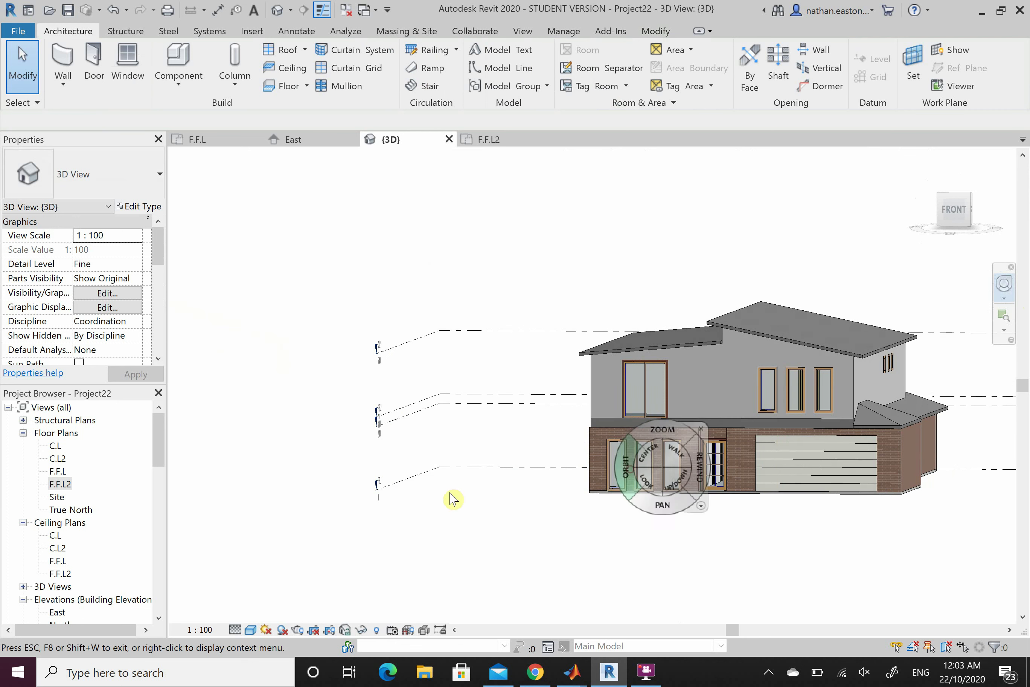
scroll(392, 467, "down", 2)
scroll(822, 456, "up", 3)
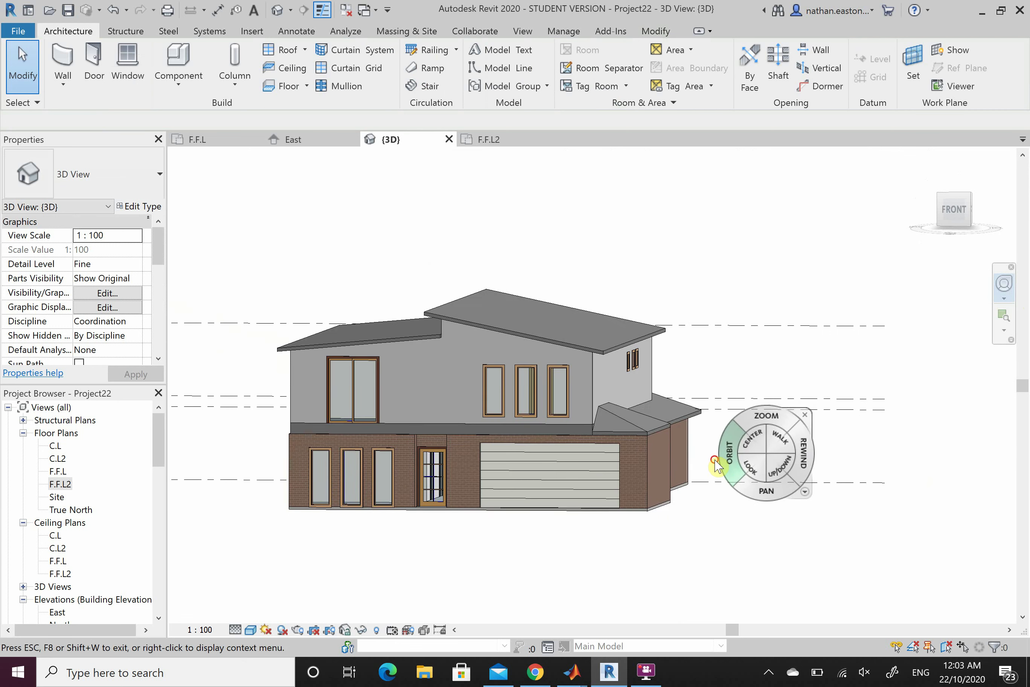
mouse_move(716, 465)
left_mouse_down()
mouse_move(746, 466)
mouse_move(705, 476)
mouse_move(720, 480)
left_mouse_up()
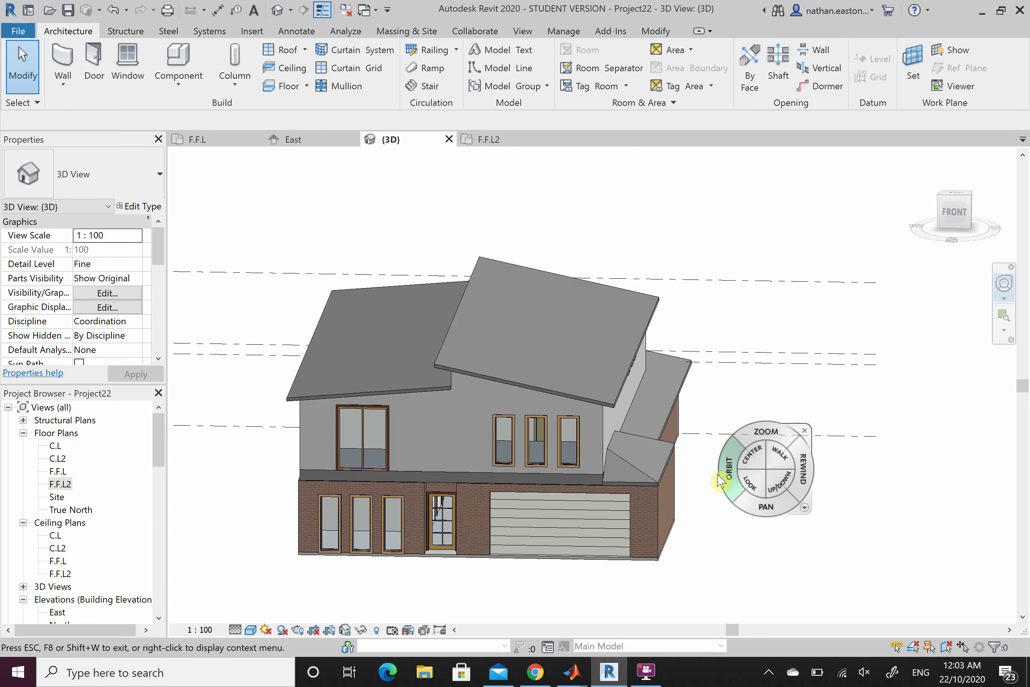
Open the lower-level roof's footprint sketch for editing in a top view, at the garage's stepped corner.
key("Escape")
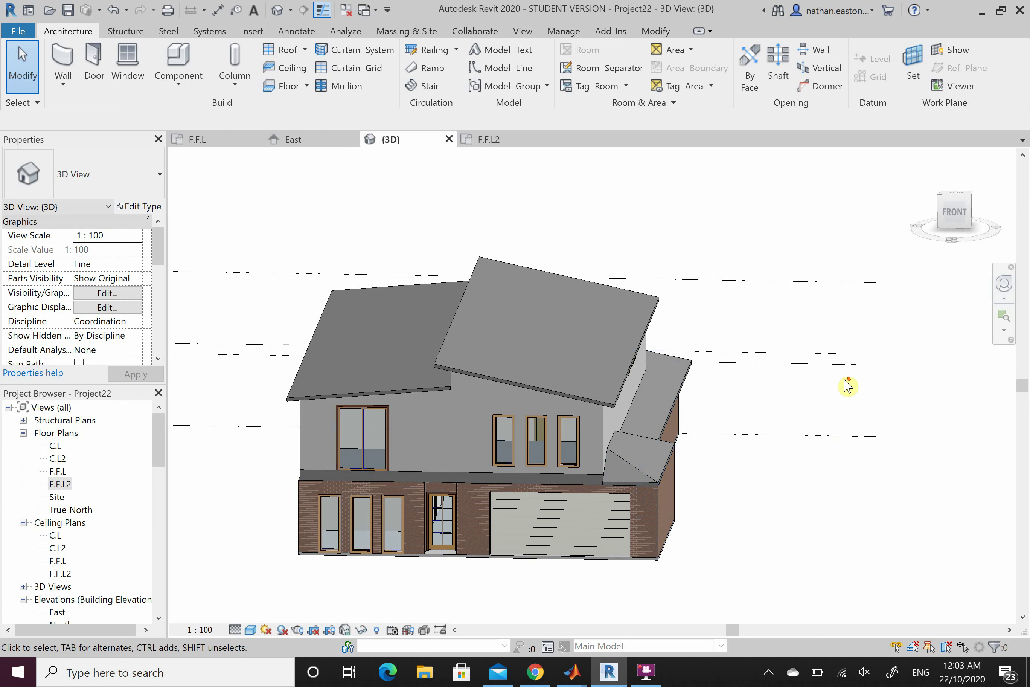
scroll(847, 386, "down", 2)
left_click(1002, 287)
left_click_drag(828, 396, 714, 531)
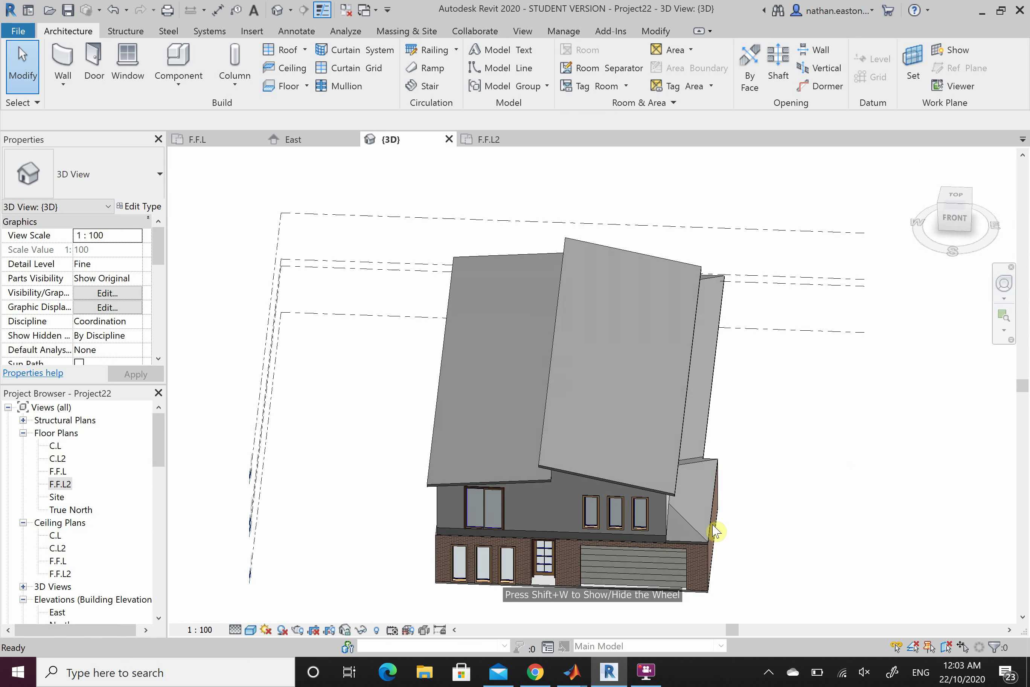
left_click(698, 529)
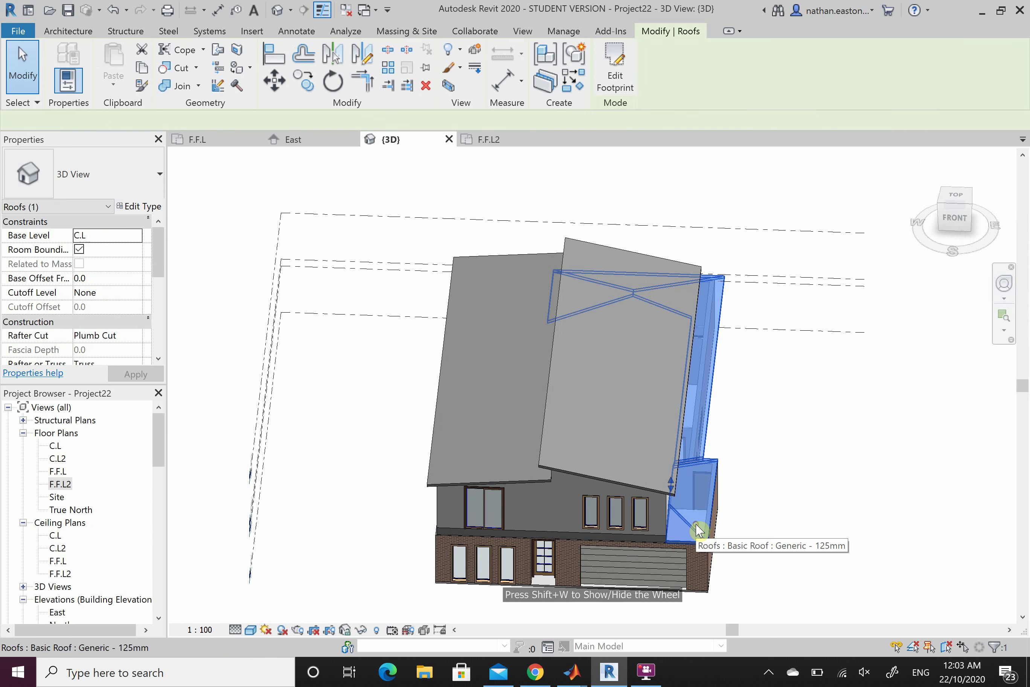
left_click(957, 199)
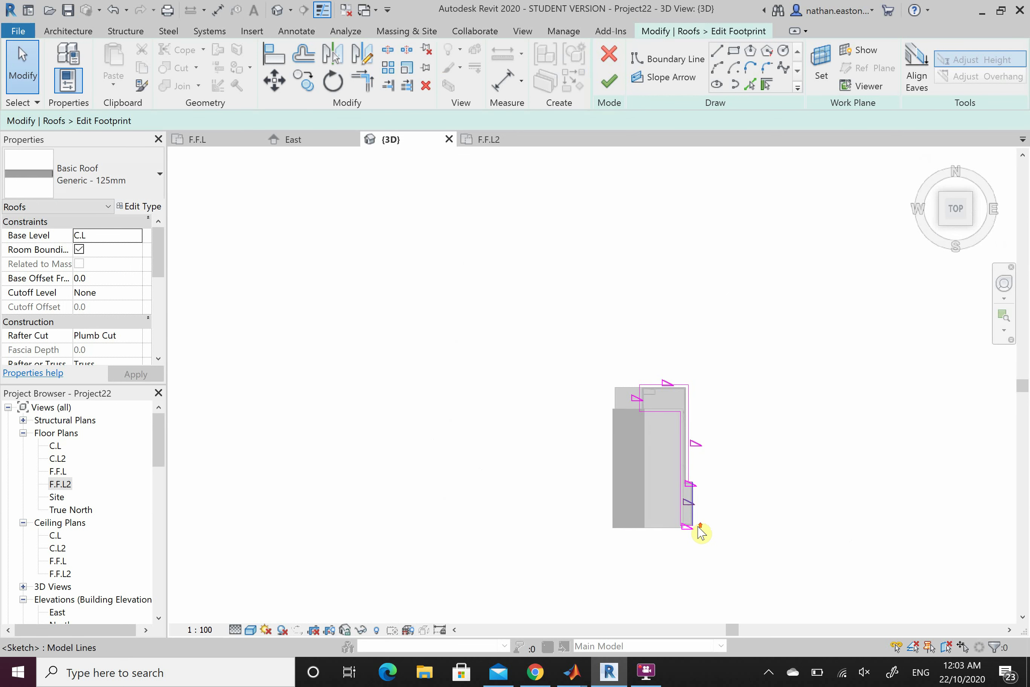
scroll(703, 528, "up", 5)
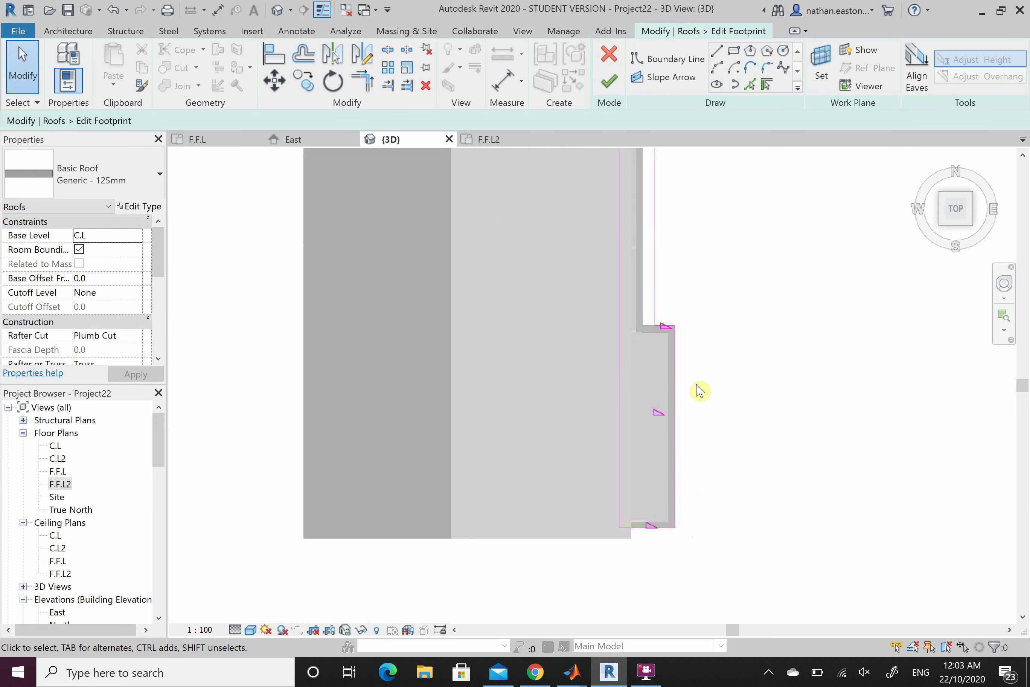
Move the short boundary line at the garage step 450 mm north to form an eave, and finish the roof.
left_click(669, 327)
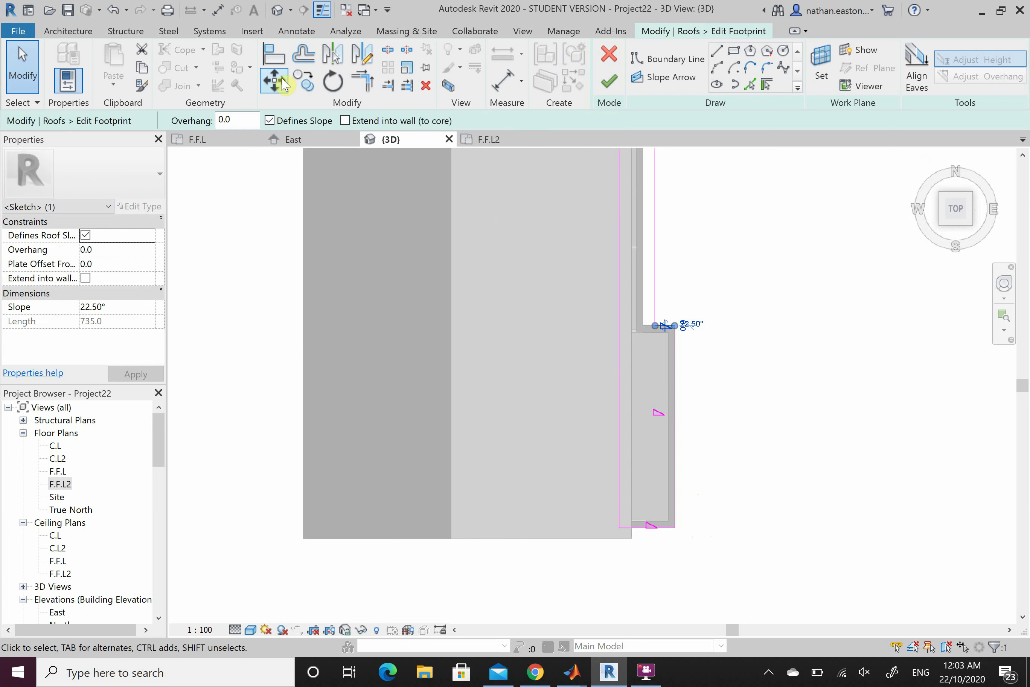
key("m")
key("v")
left_click(793, 502)
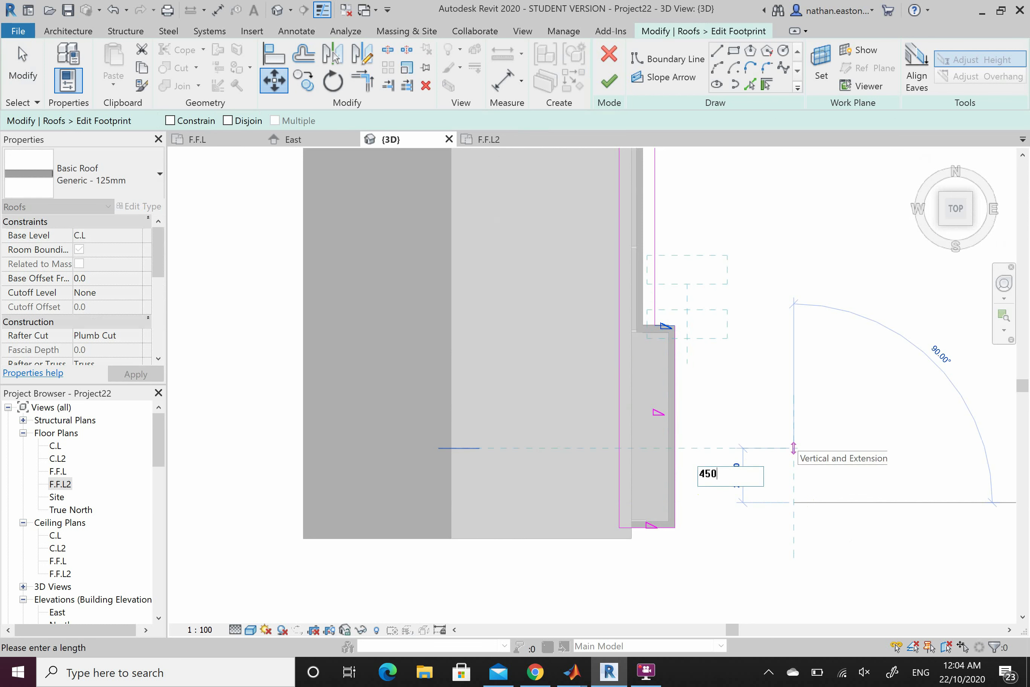
type("450")
key("Return")
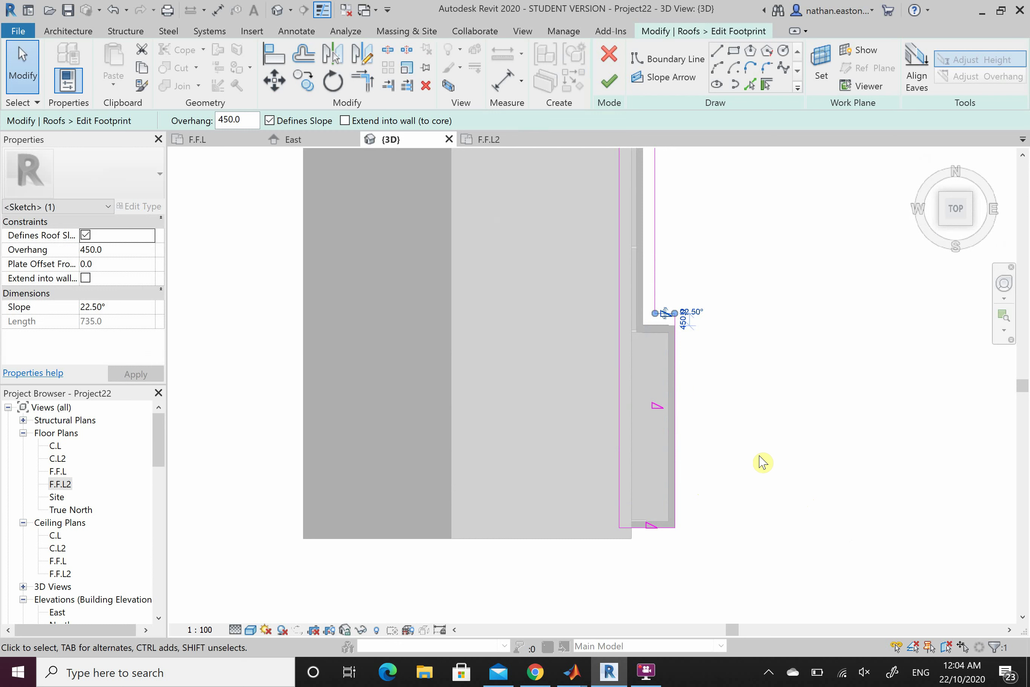
left_click(780, 391)
left_click(614, 87)
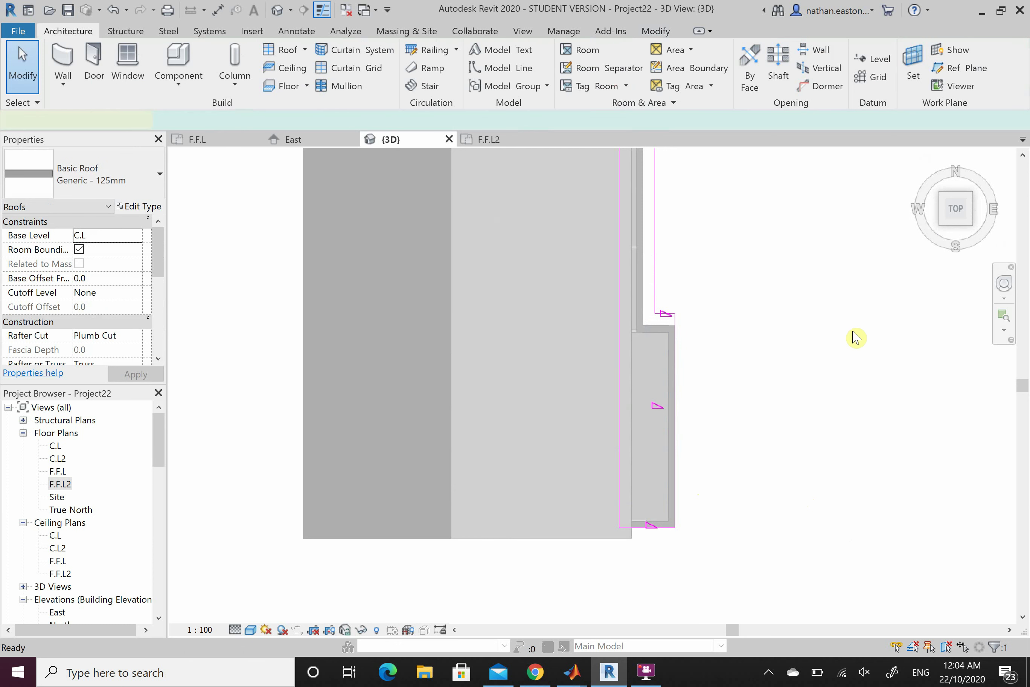
Orbit from the top view to the front of the house and examine the revised lower-level roof.
left_click(1002, 285)
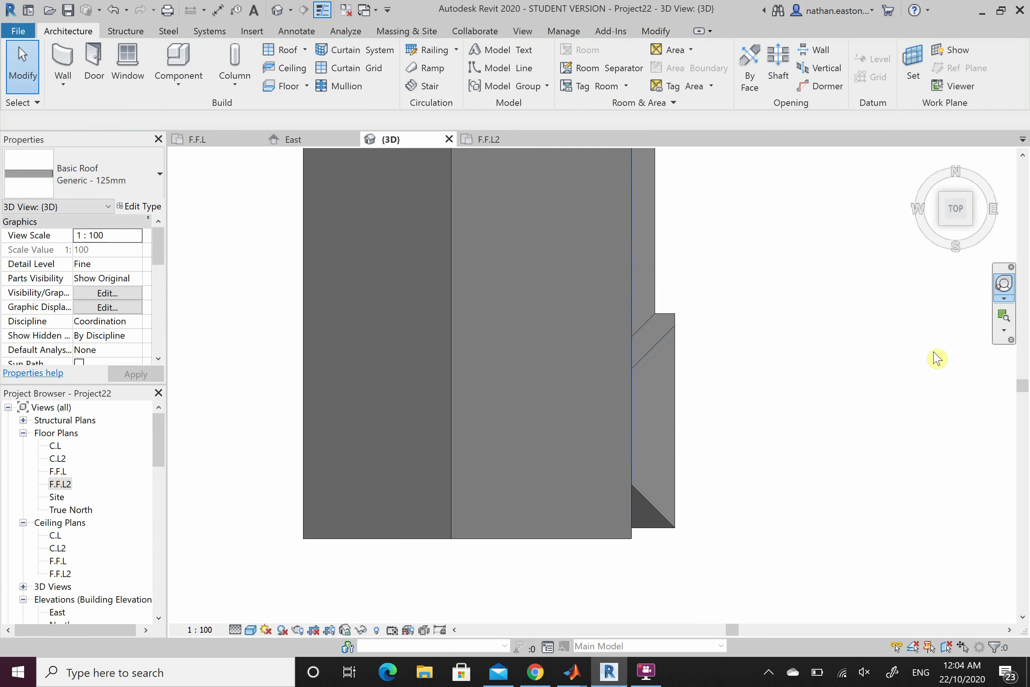
left_click_drag(731, 538, 258, 453)
scroll(620, 554, "down", 3)
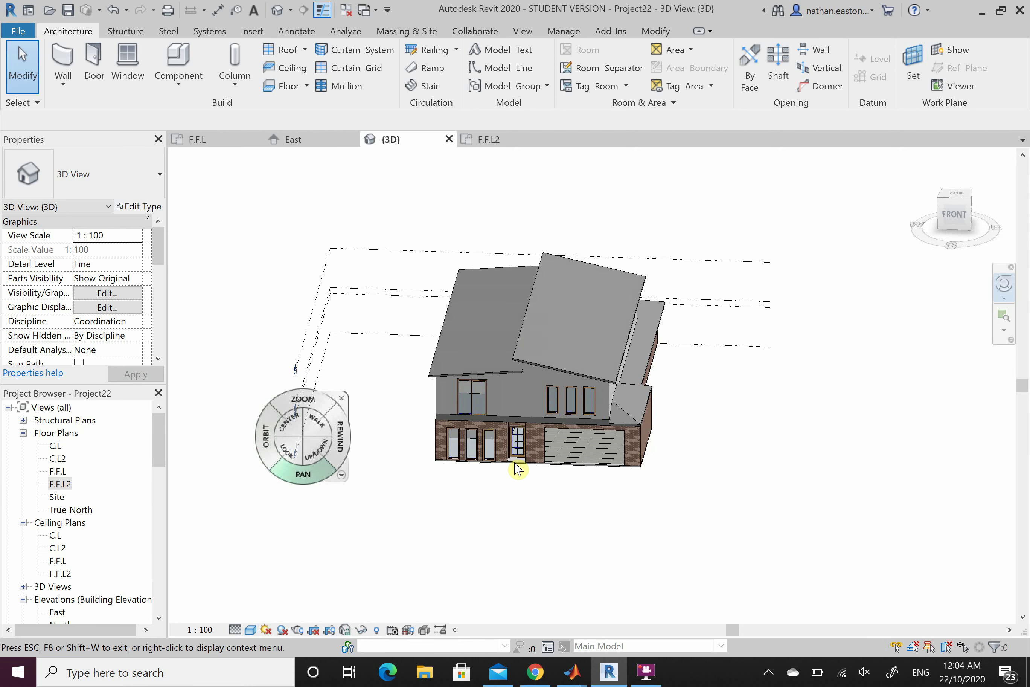
key("Escape")
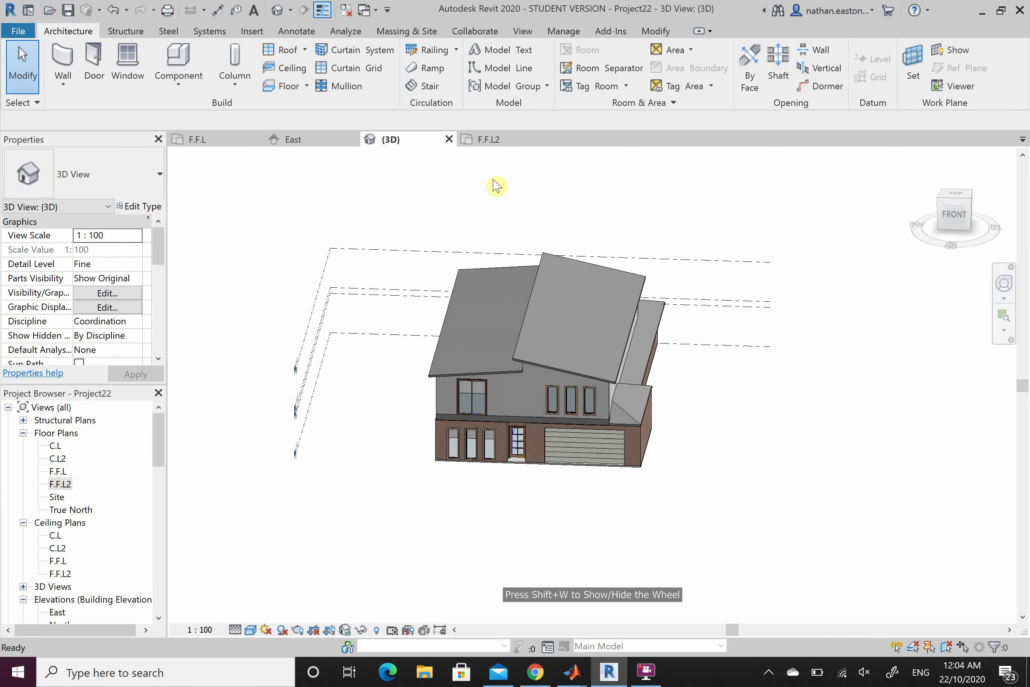
In the F.F.L2 floor plan, unhide the hidden 2 Storey.dwg import and leave the reveal-hidden-elements mode.
left_click(498, 142)
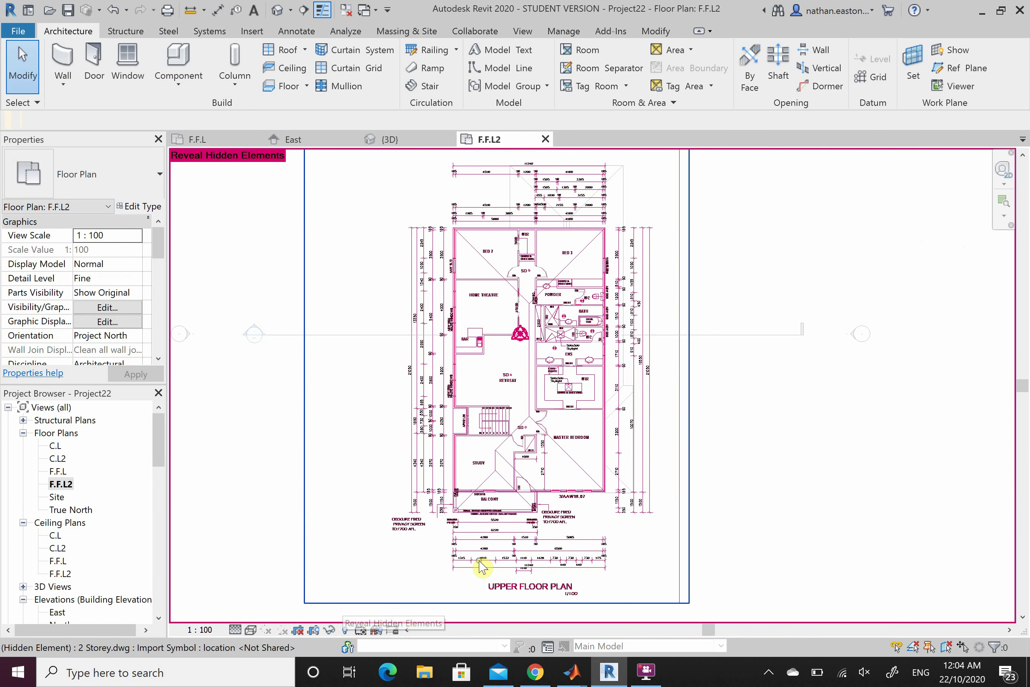
left_click(482, 566)
right_click(480, 213)
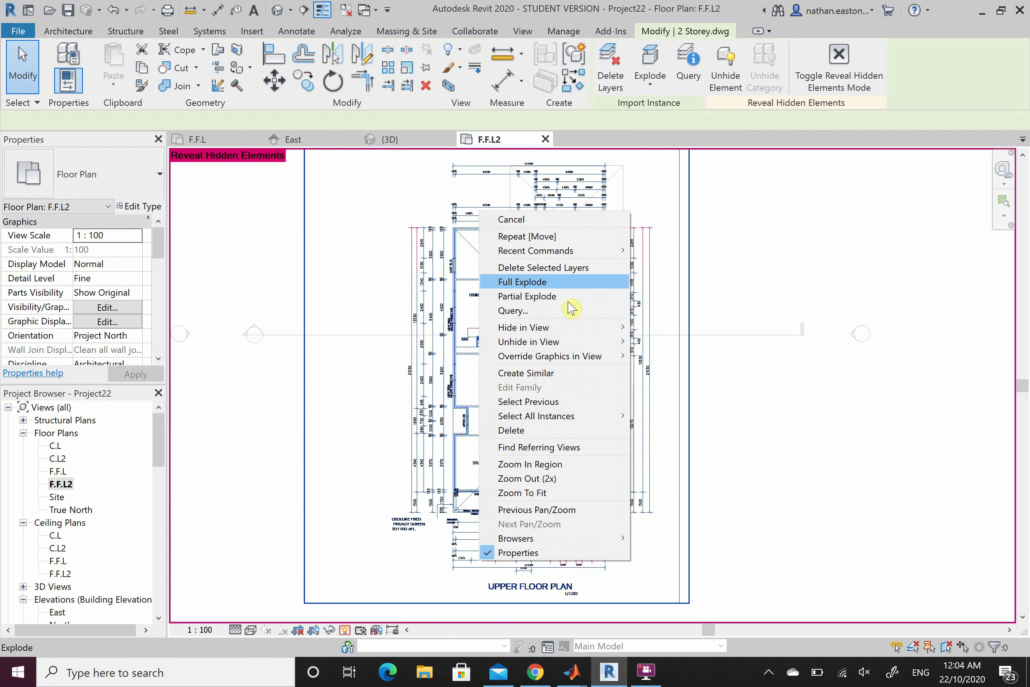
left_click(647, 341)
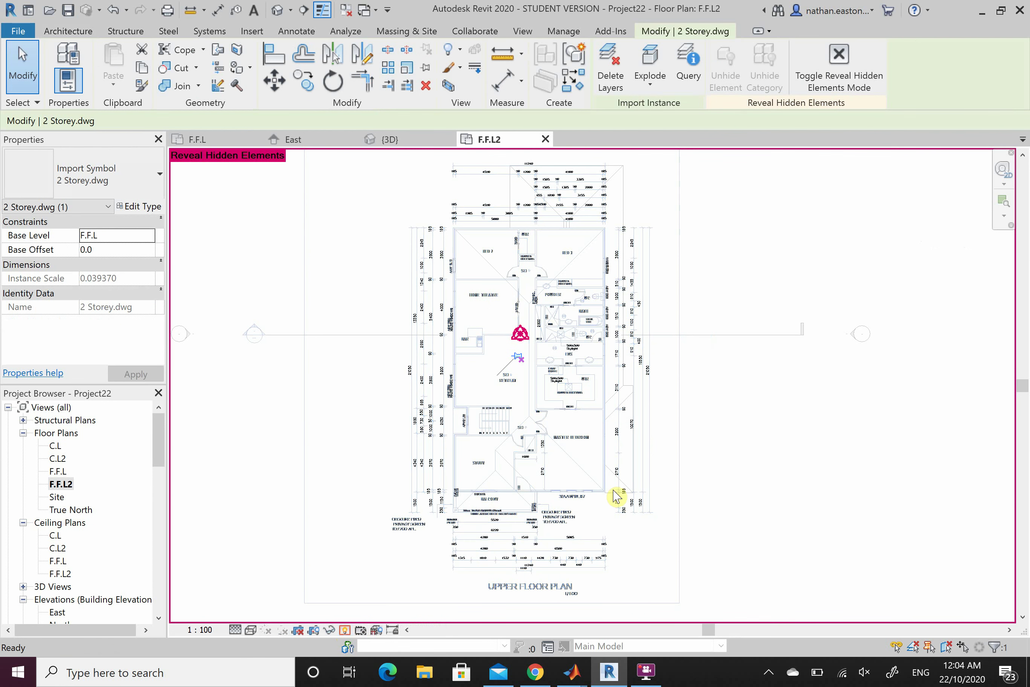
left_click(345, 628)
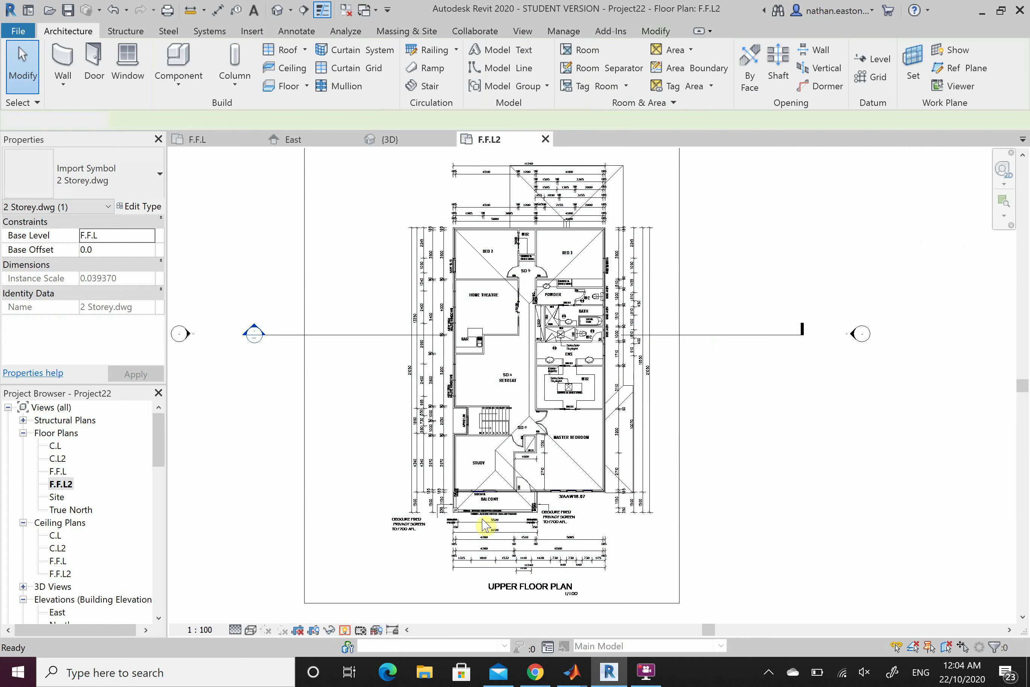
scroll(477, 516, "down", 6)
scroll(483, 518, "up", 6)
key("Escape")
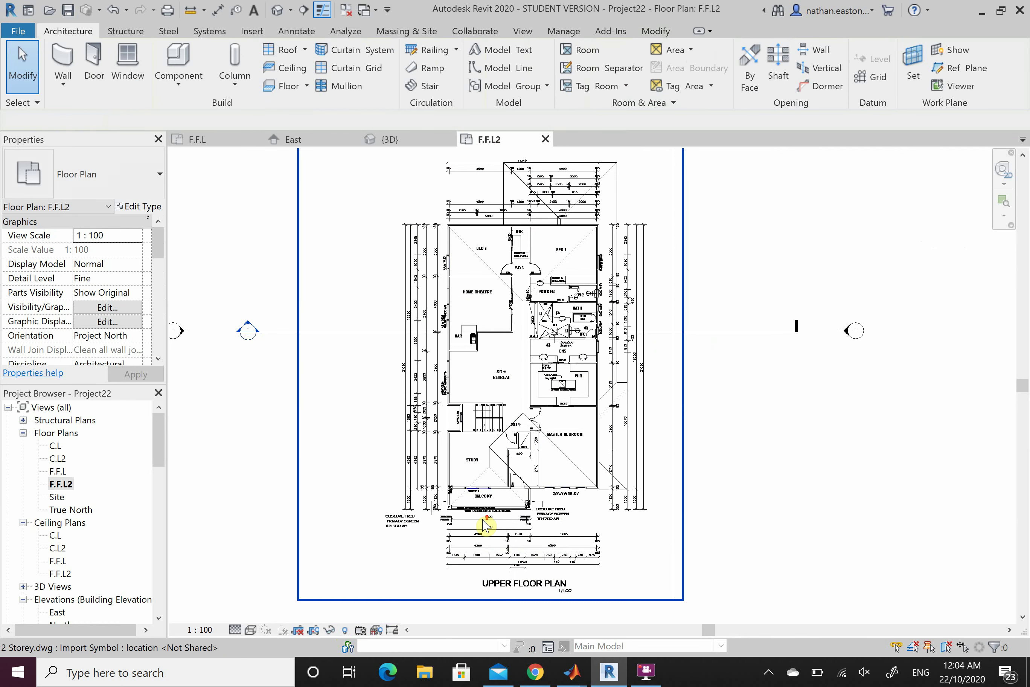
Start a floor at the balcony on level F.F.L2 using the Generic 150mm floor type.
scroll(485, 525, "up", 5)
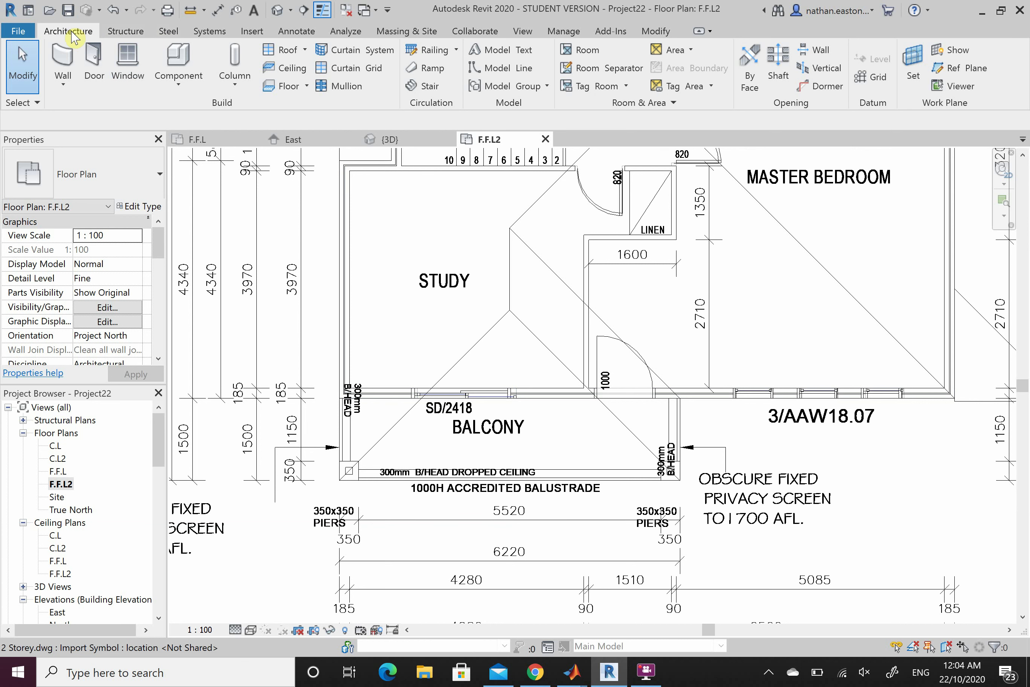
left_click(280, 88)
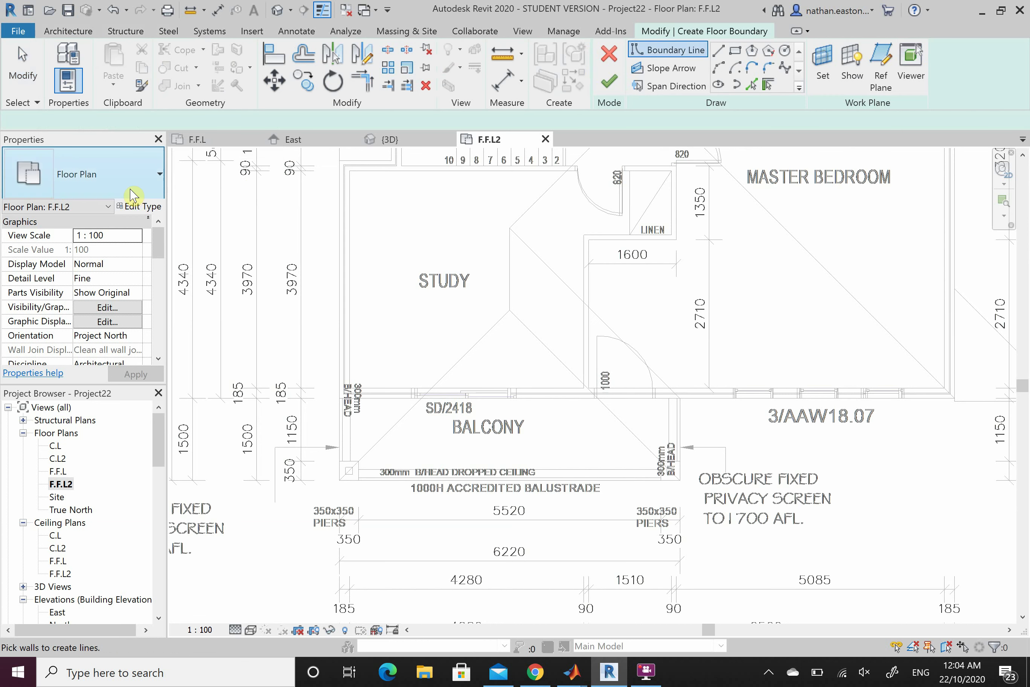
left_click(133, 191)
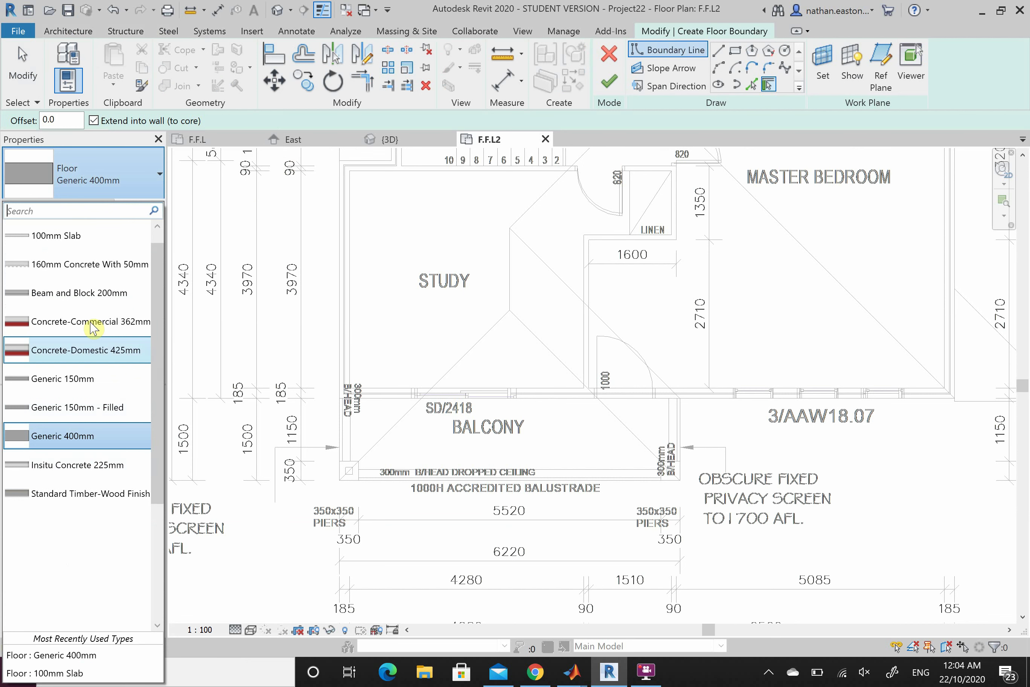
scroll(105, 390, "up", 1)
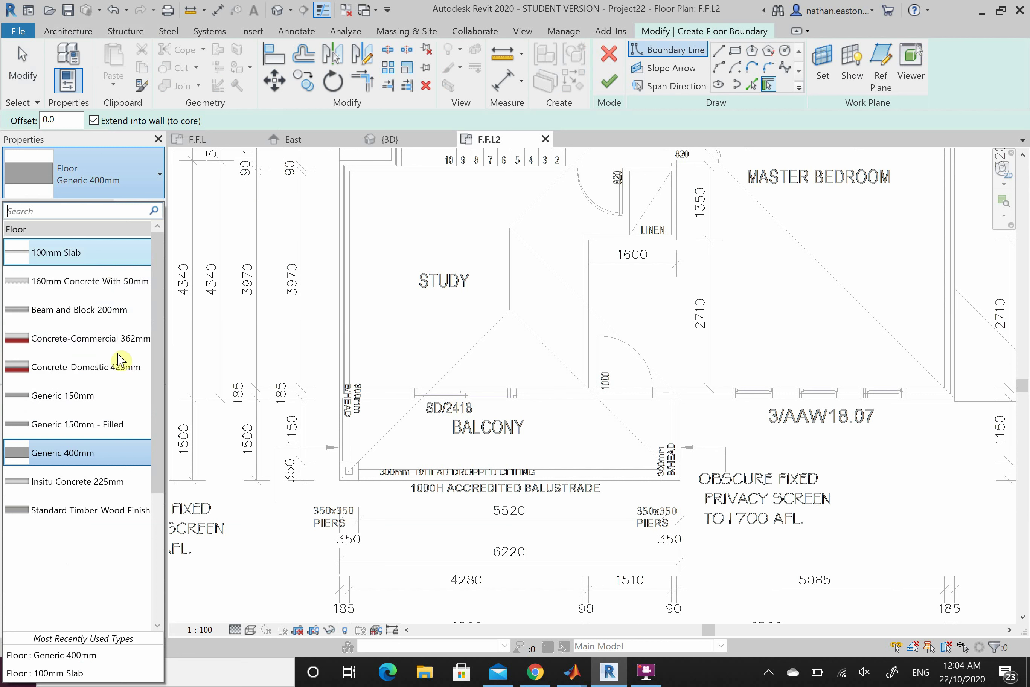
left_click(90, 396)
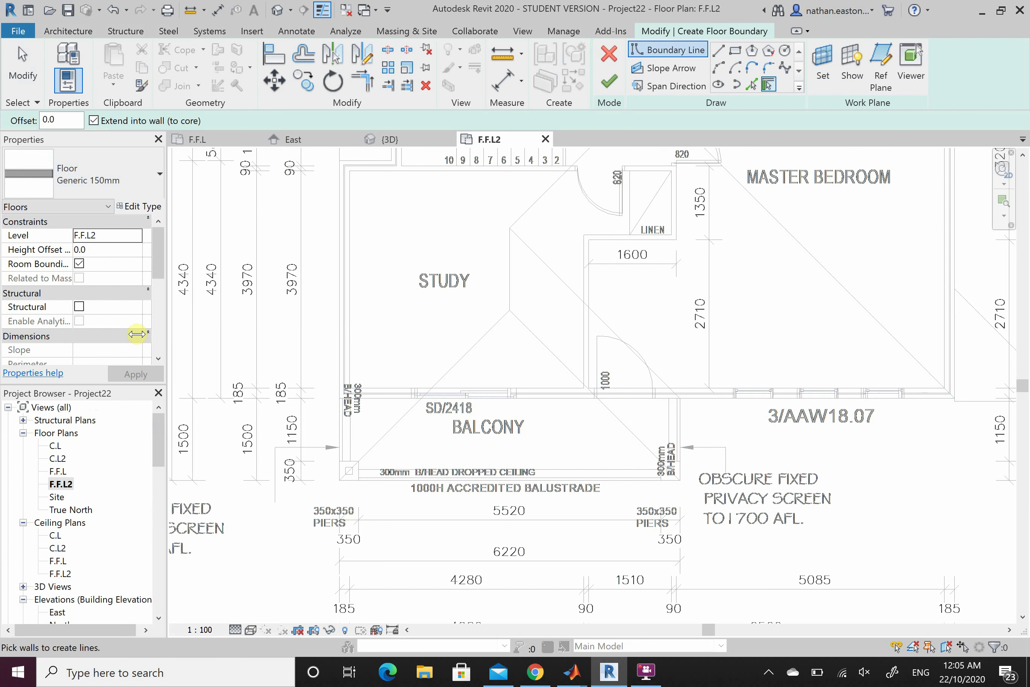
left_click(134, 238)
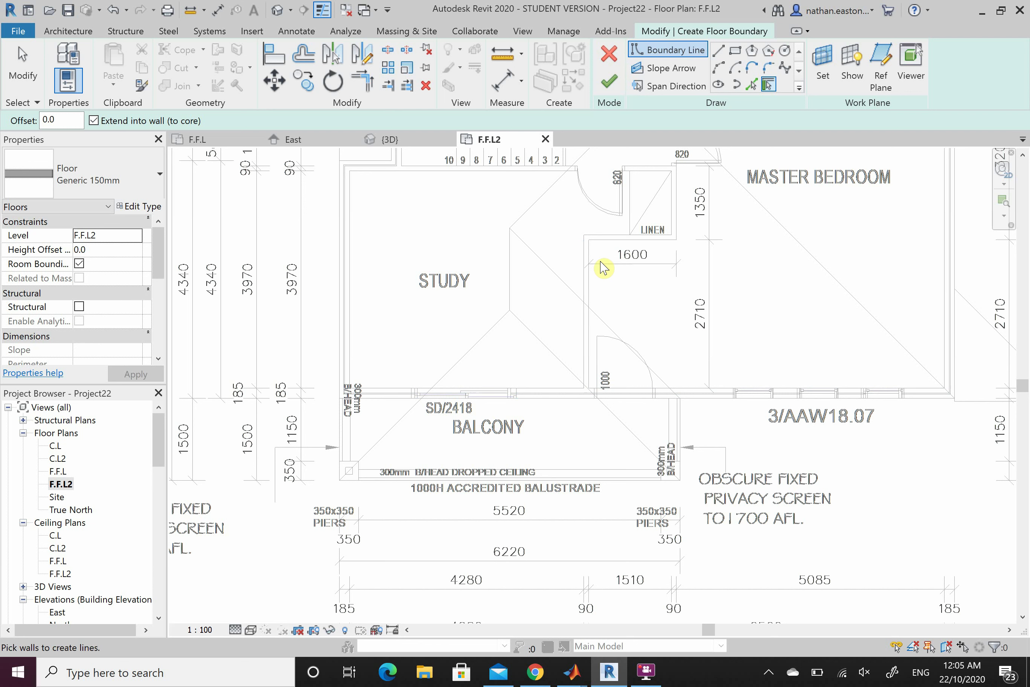
left_click(752, 83)
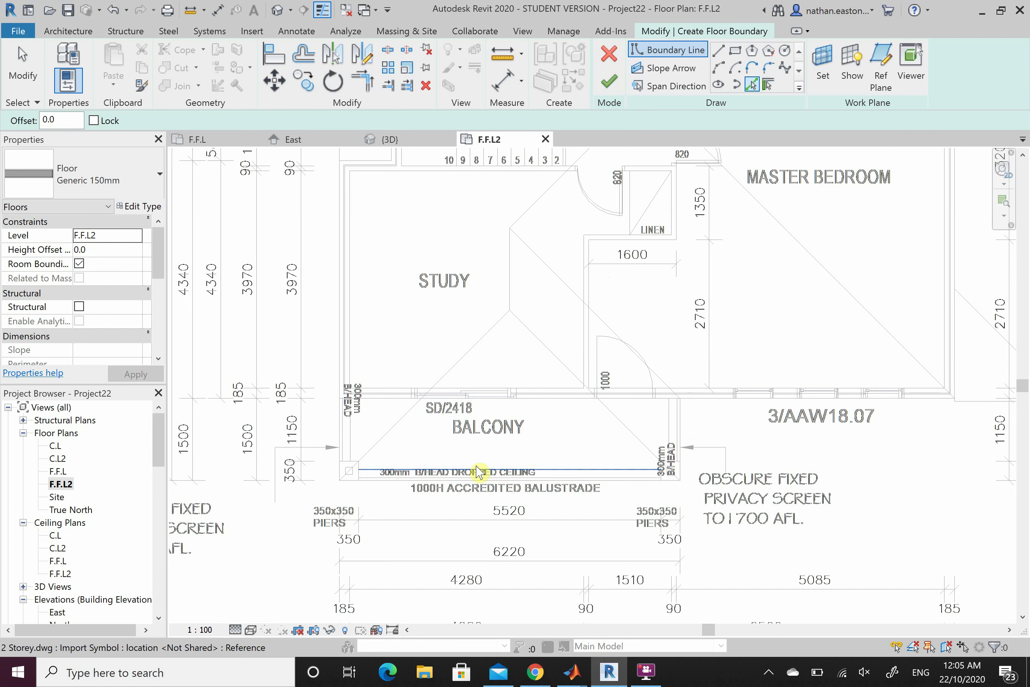
left_click(678, 486)
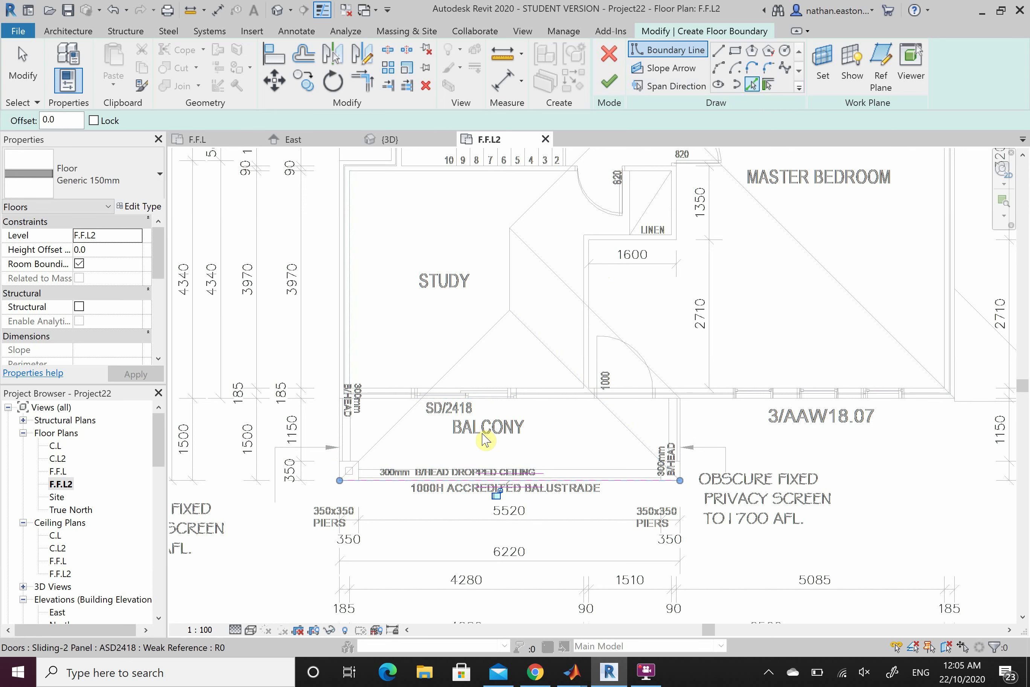
key("Escape")
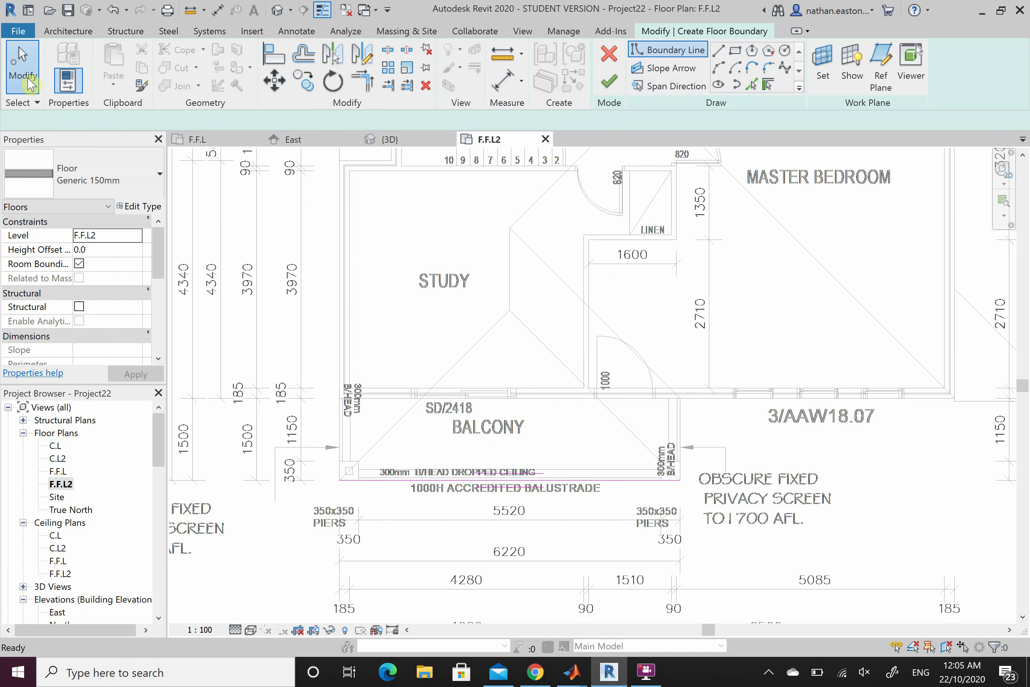
left_click(594, 480)
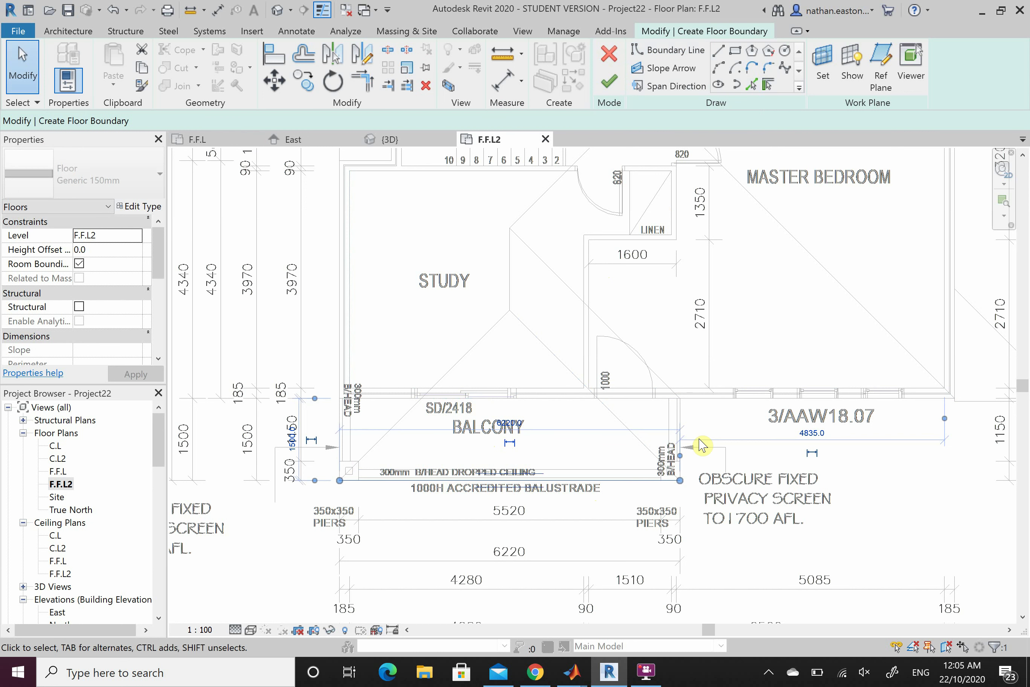
key("Escape")
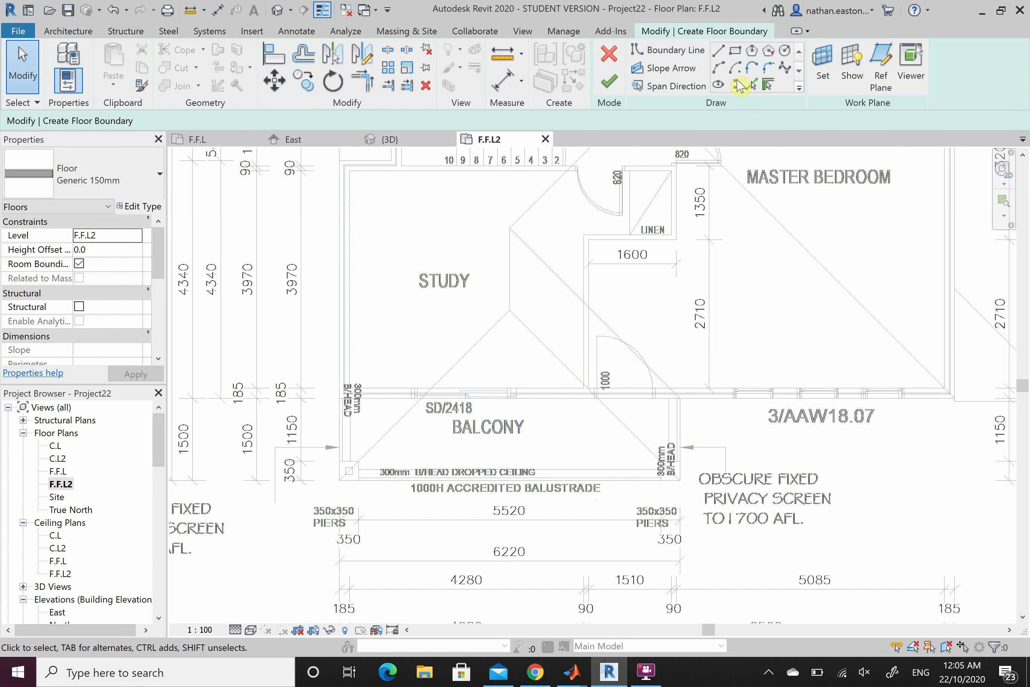
Draw a rectangular floor boundary around the balcony, 1500 mm deep from its outer edge to the house wall, and finish the floor.
left_click(736, 52)
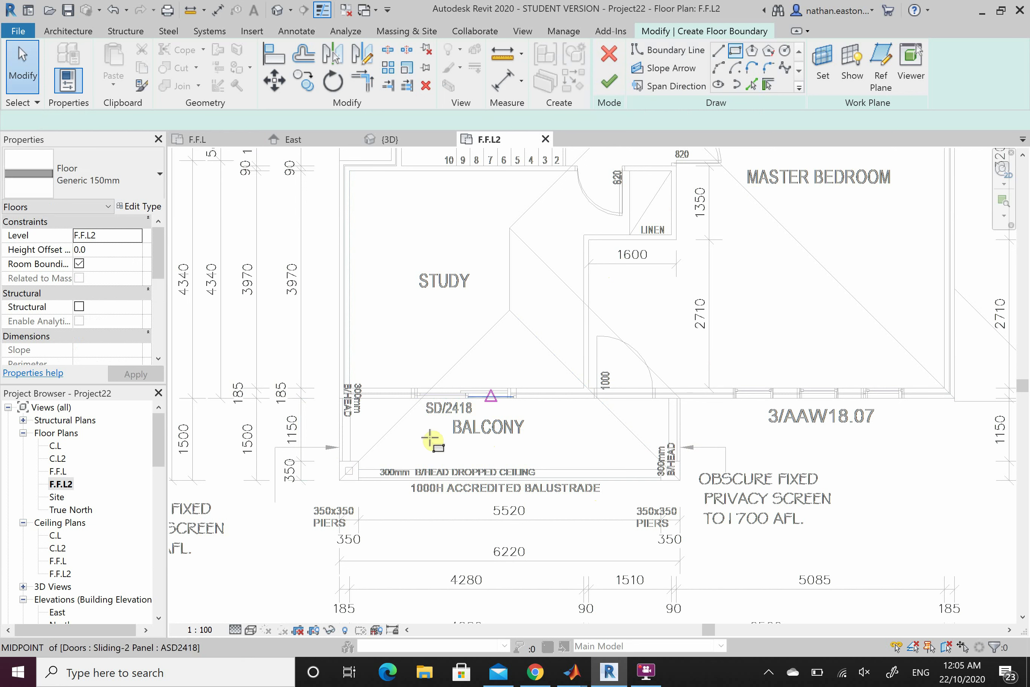
left_click(340, 481)
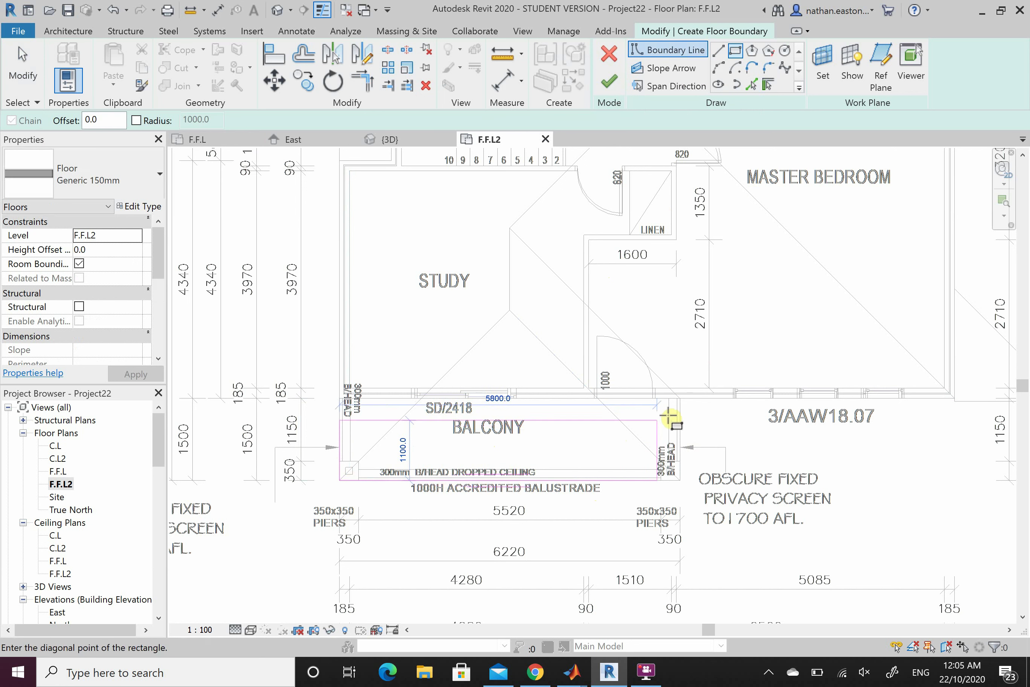
scroll(678, 399, "up", 4)
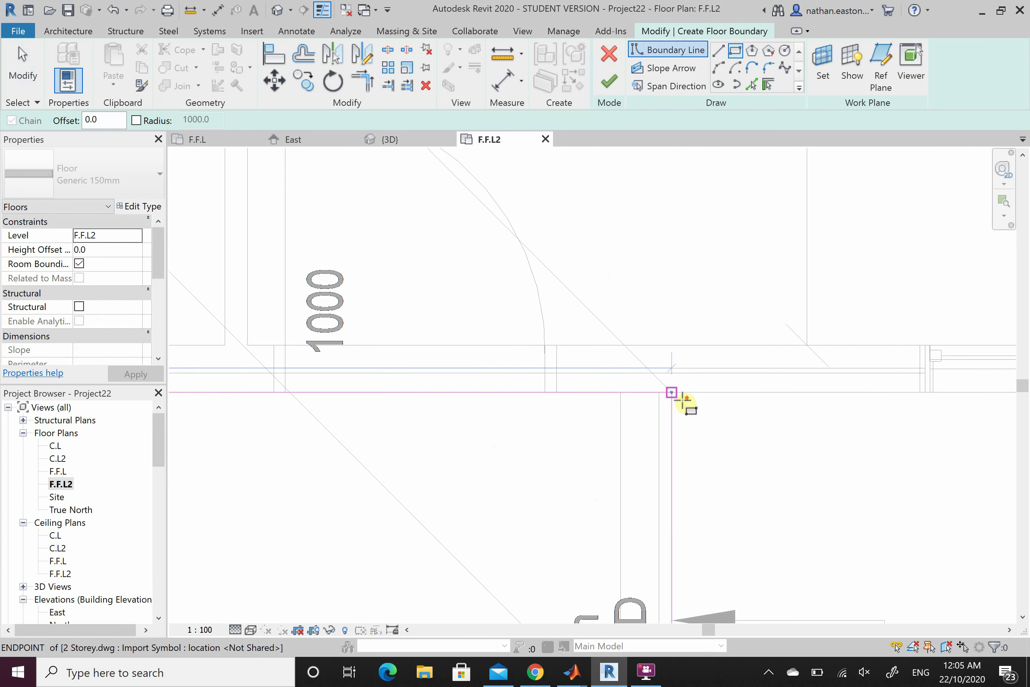
left_click(670, 391)
scroll(705, 361, "down", 3)
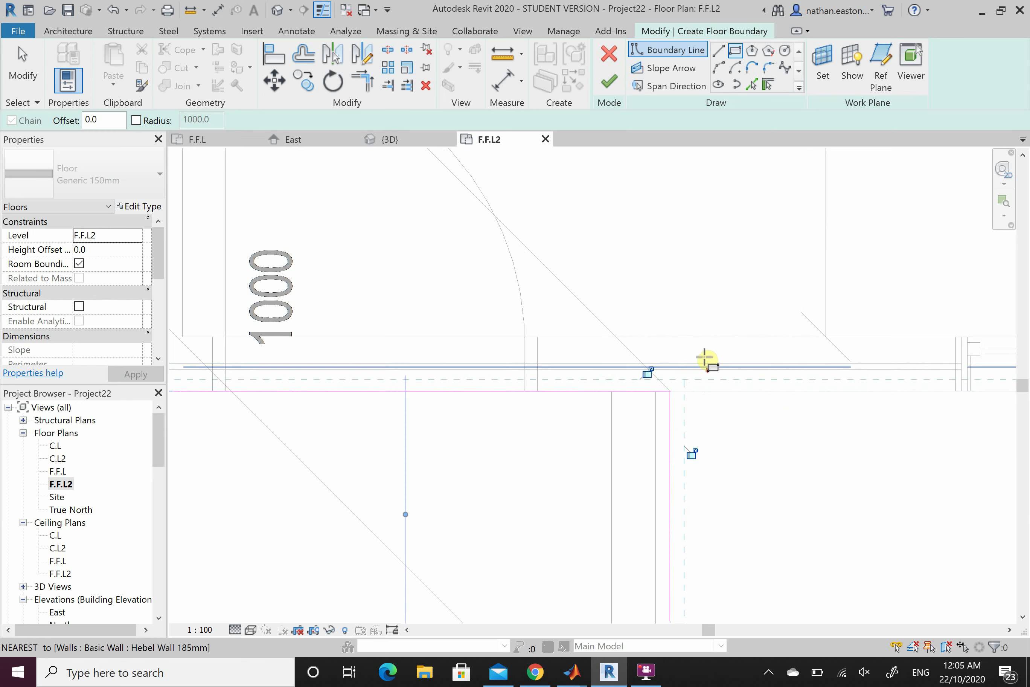
scroll(696, 441, "down", 5)
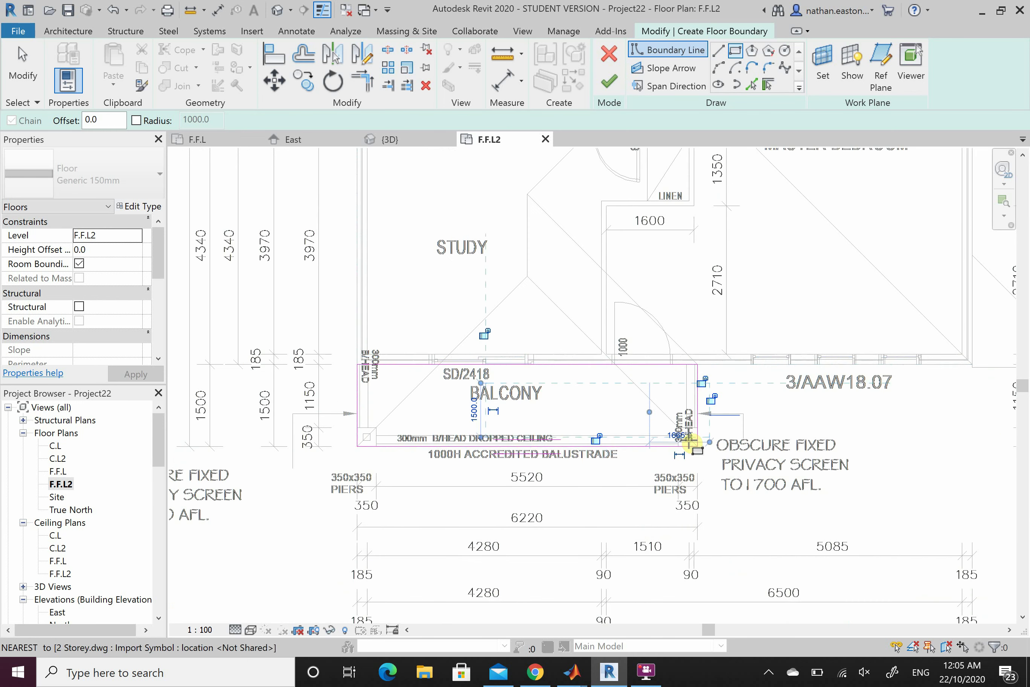
left_click(612, 84)
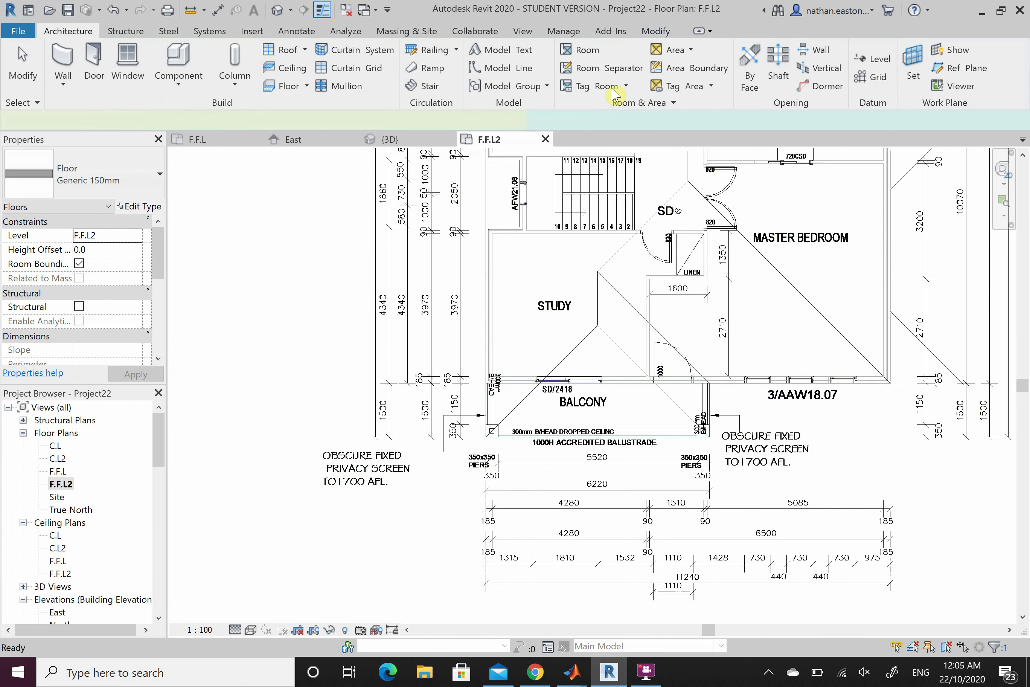
left_click(331, 304)
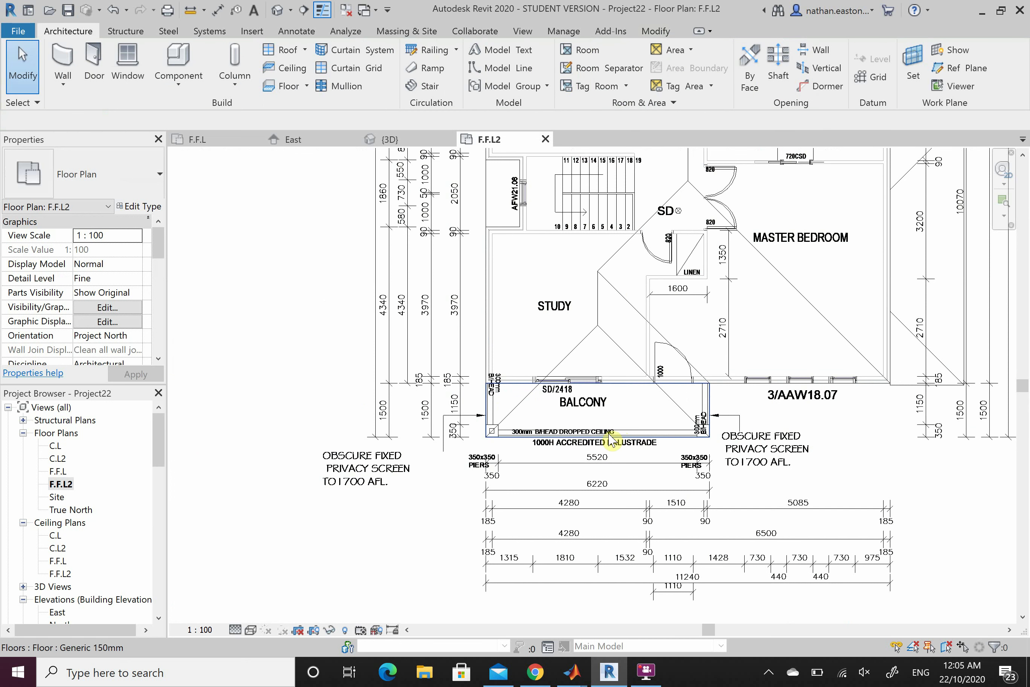
Examine the new balcony floor on the front of the house in the 3D view, from the front and the side.
left_click(398, 146)
scroll(481, 450, "up", 3)
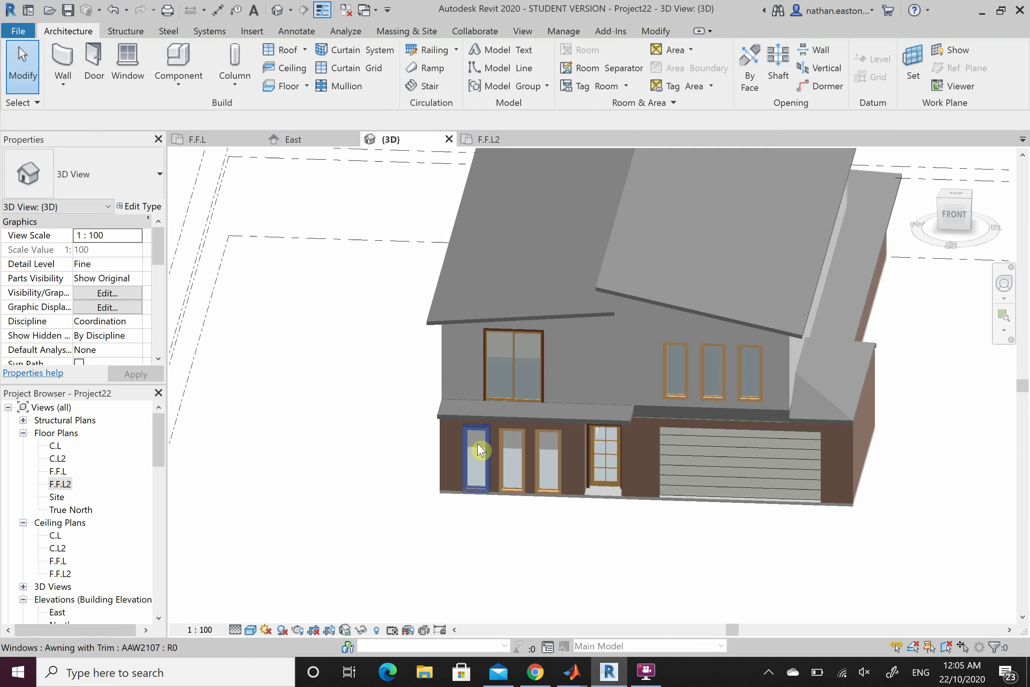
scroll(603, 467, "up", 2)
scroll(708, 421, "up", 1)
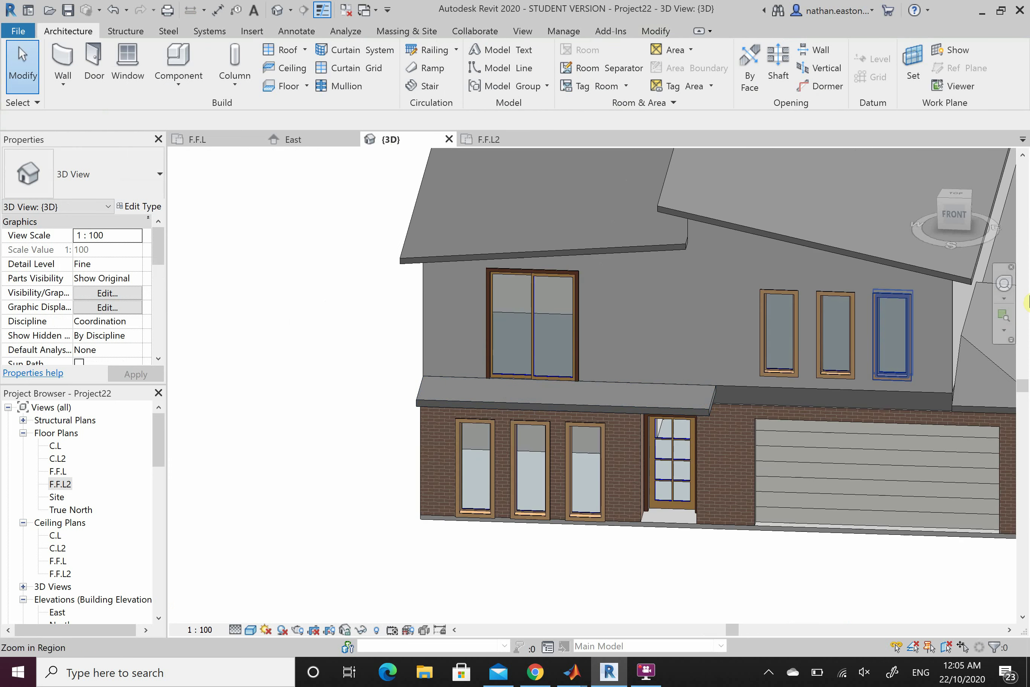
left_click(1013, 285)
left_click_drag(616, 534, 719, 508)
scroll(333, 406, "down", 3)
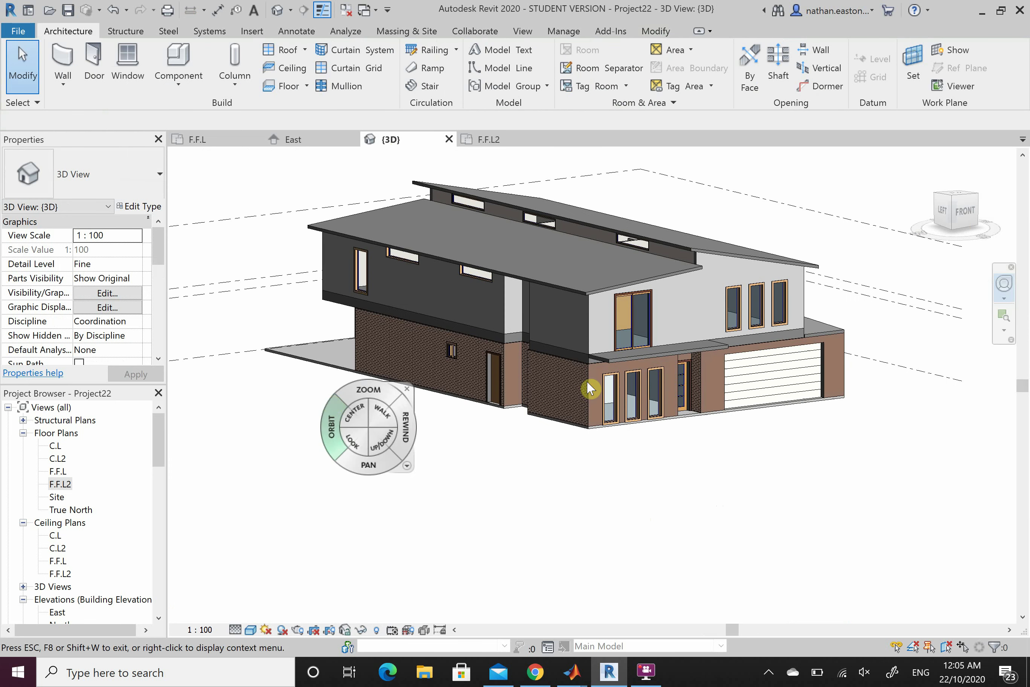
scroll(790, 399, "up", 3)
left_click_drag(714, 456, 623, 460)
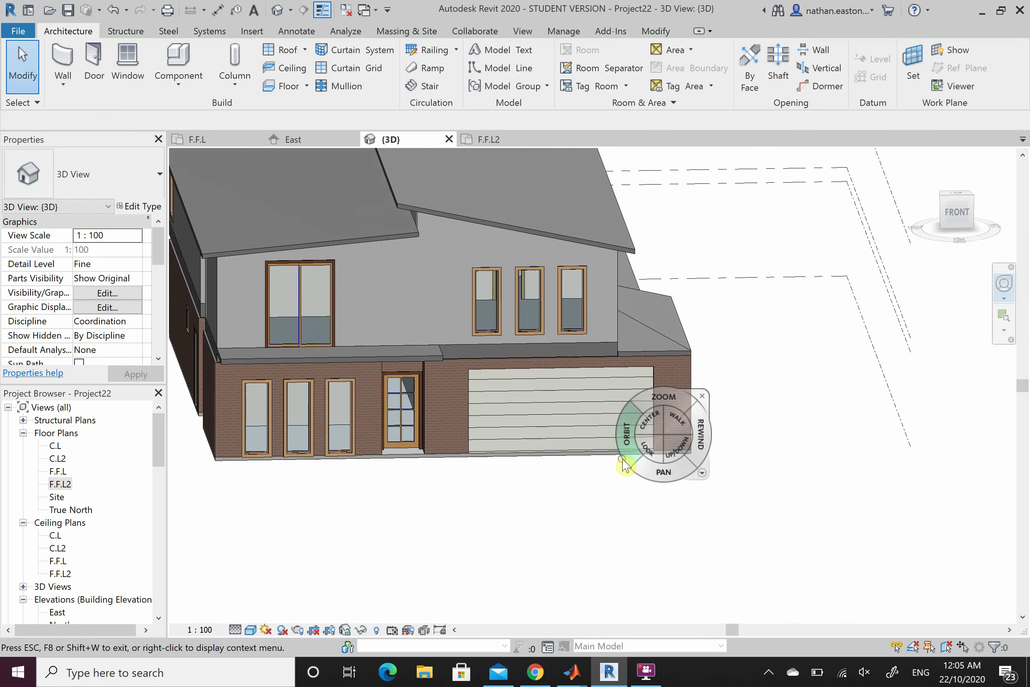
Hide the 2 Storey.dwg import in the F.F.L2 floor plan.
left_click(481, 140)
scroll(443, 426, "down", 2)
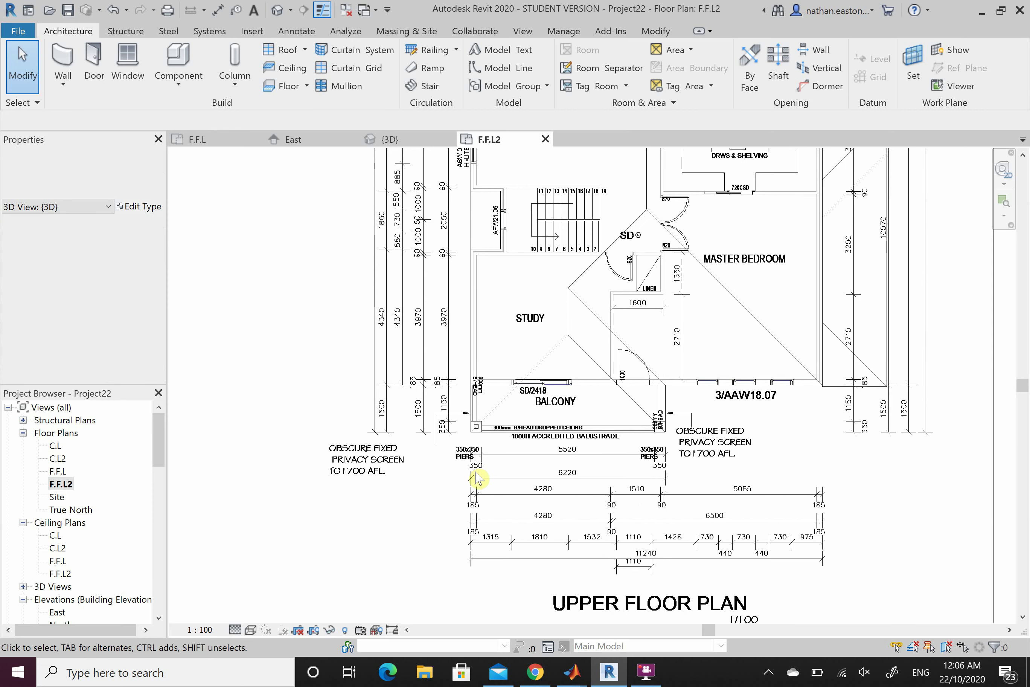
scroll(492, 482, "down", 1)
left_click(493, 481)
right_click(490, 481)
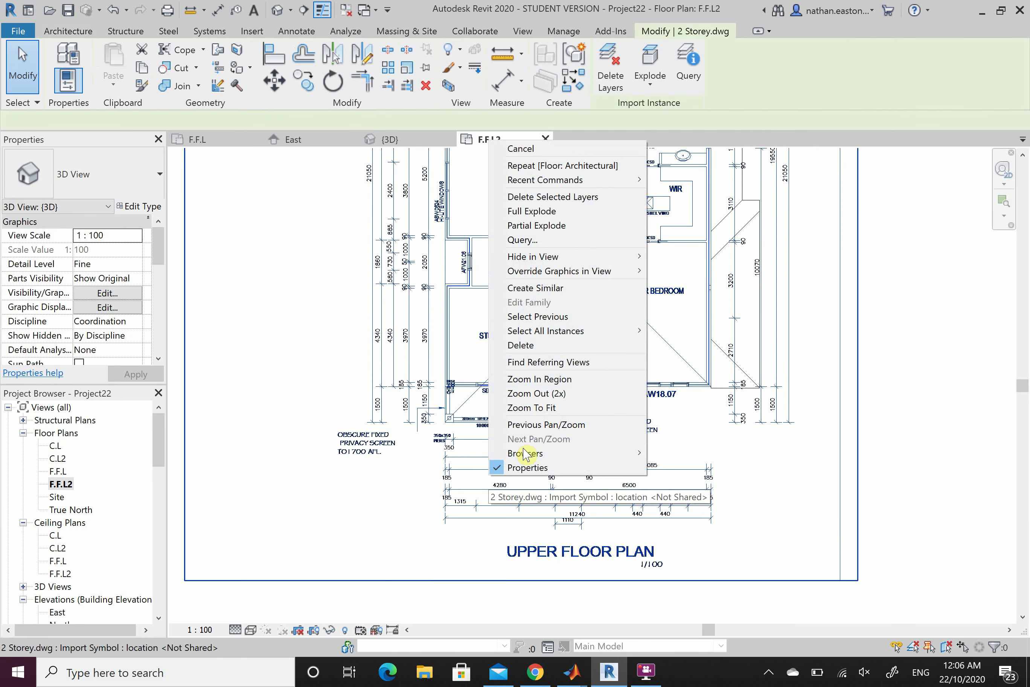
left_click(681, 256)
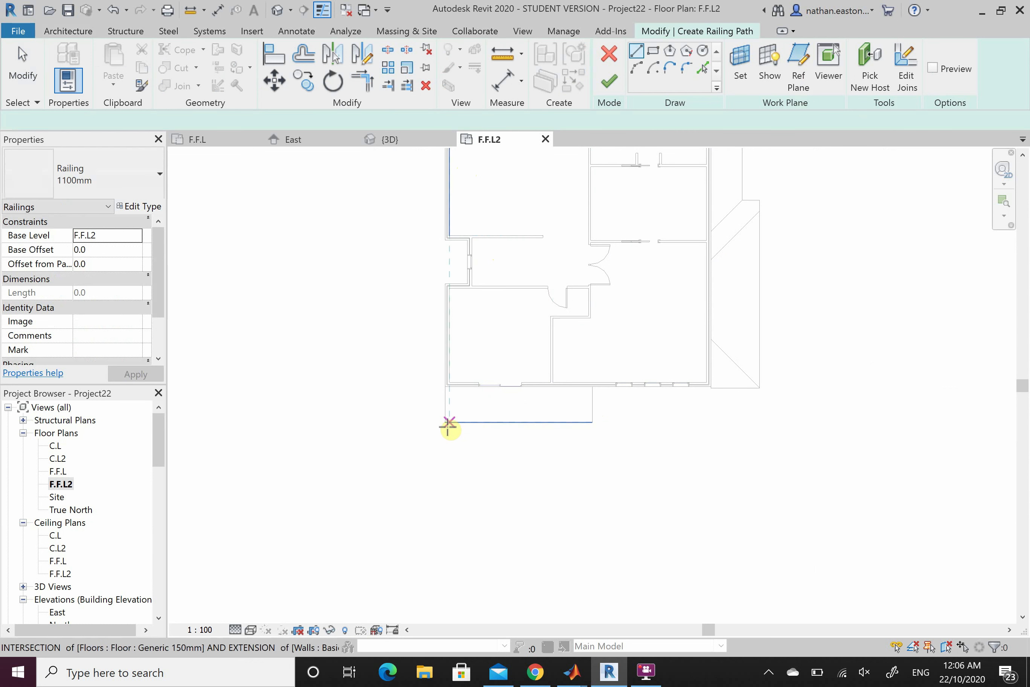
Start a sketched railing path at the balcony on level F.F.L2 using the Glass Panel - Bottom Fill railing type.
scroll(449, 426, "up", 3)
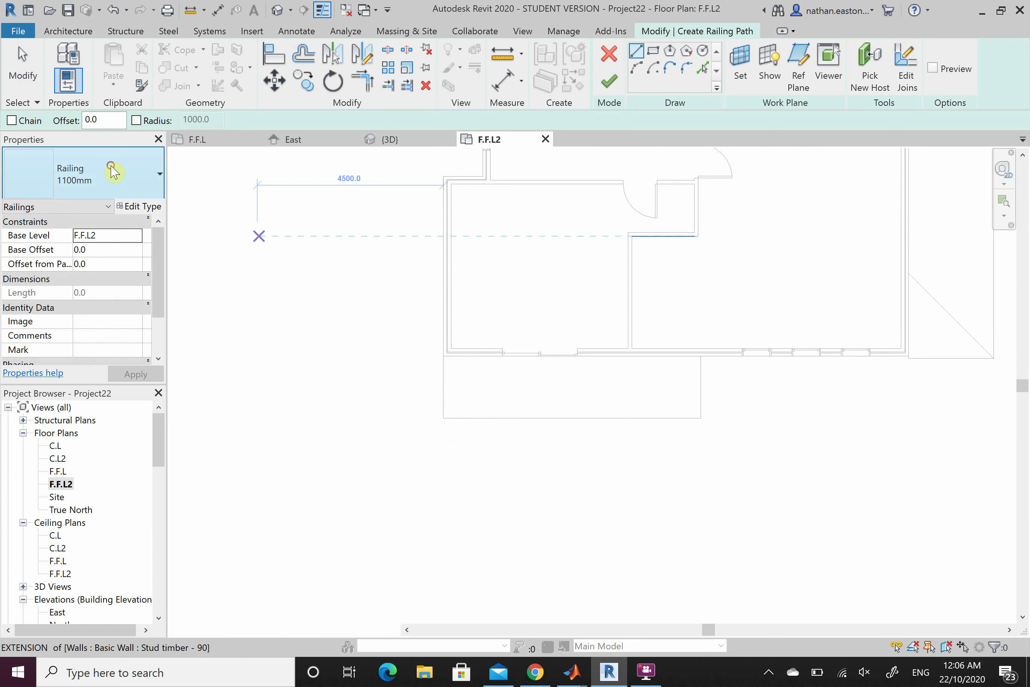
left_click(112, 186)
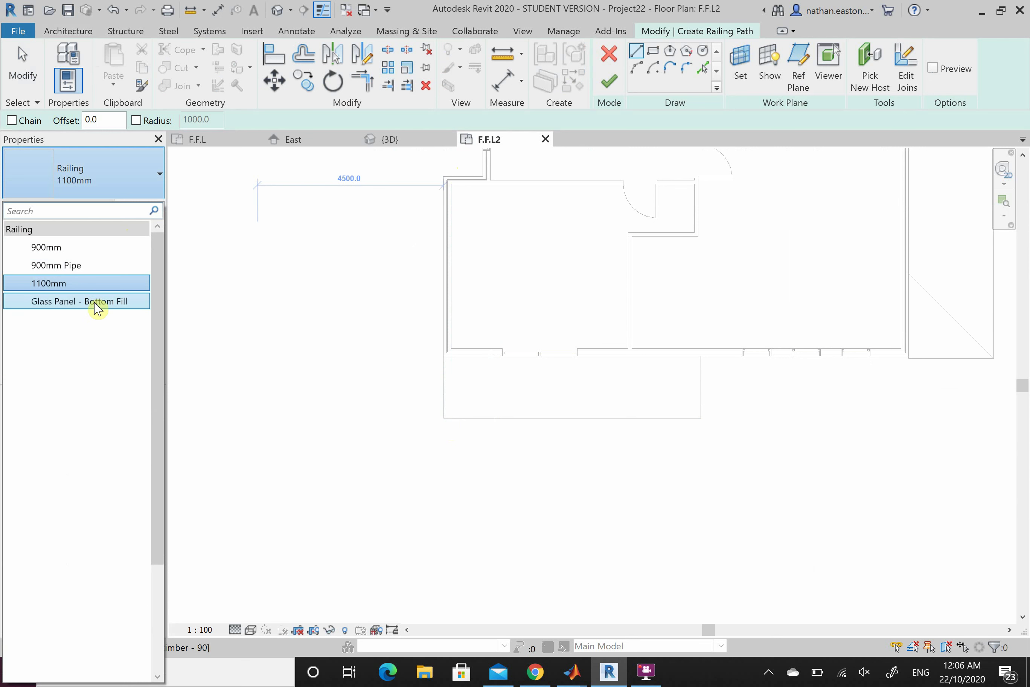
left_click(83, 301)
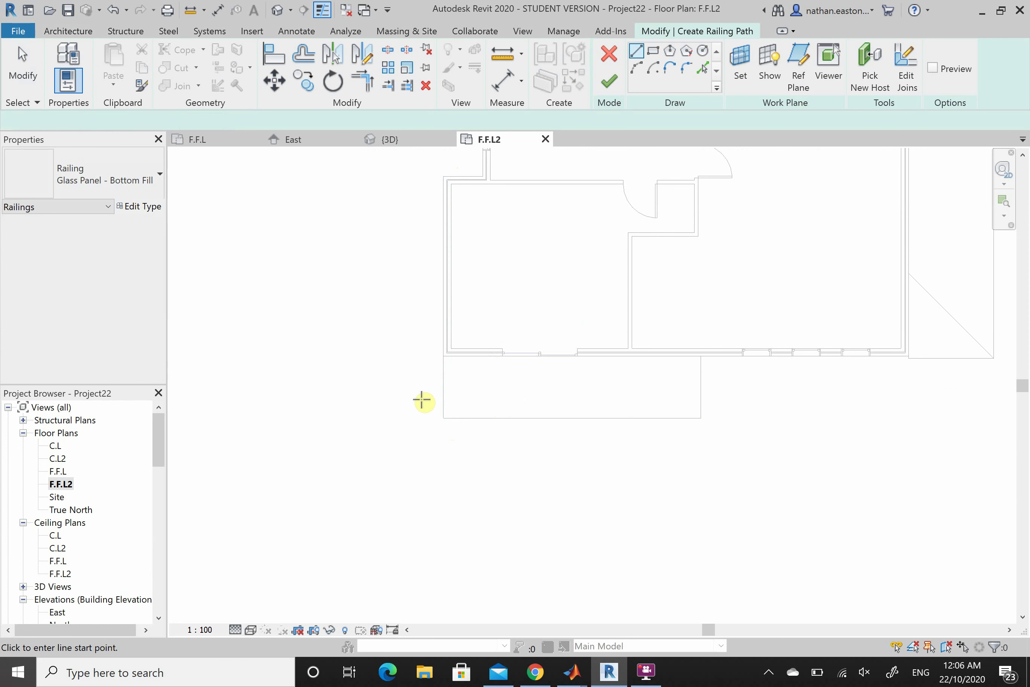
Sketch the railing path along the balcony's three open edges, 1500 mm per side and 6220 mm across the front, and finish the railing.
left_click(443, 356)
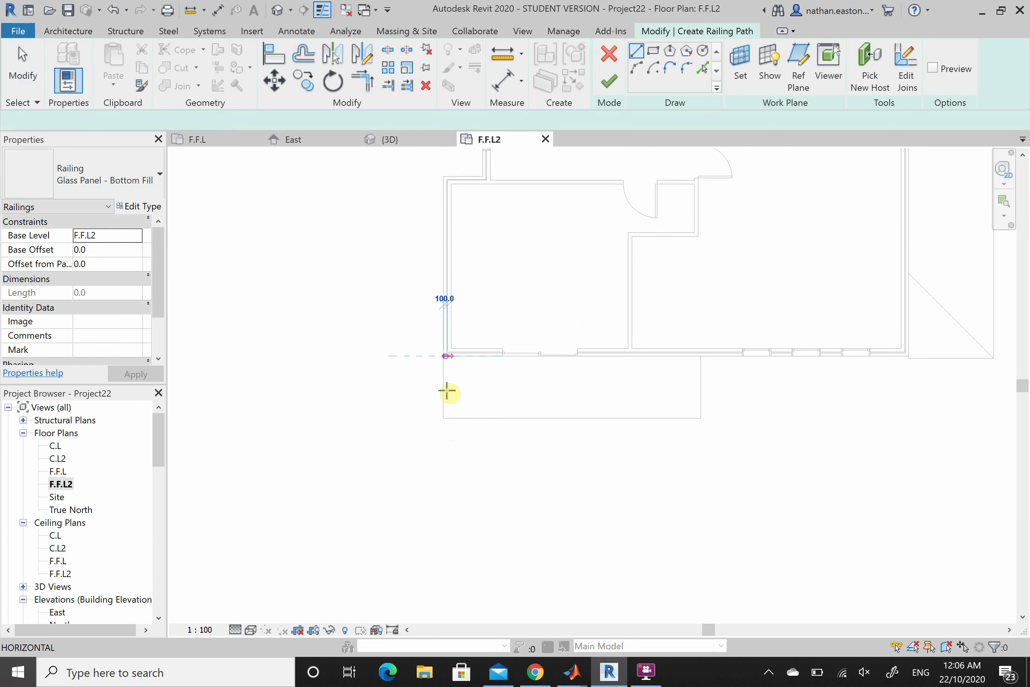
left_click(444, 418)
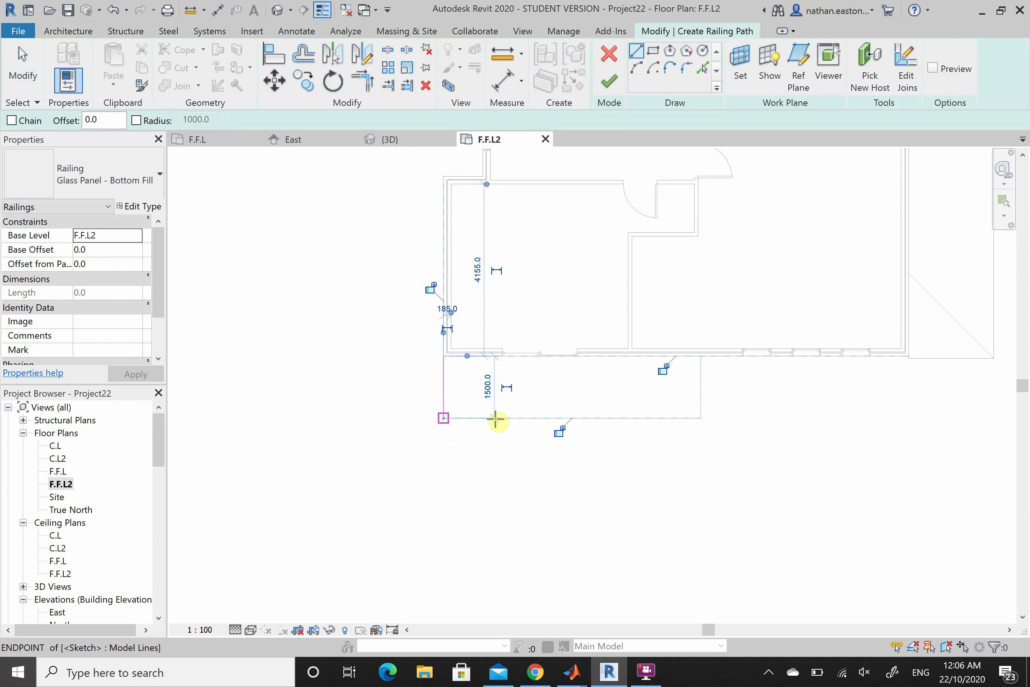
left_click(700, 416)
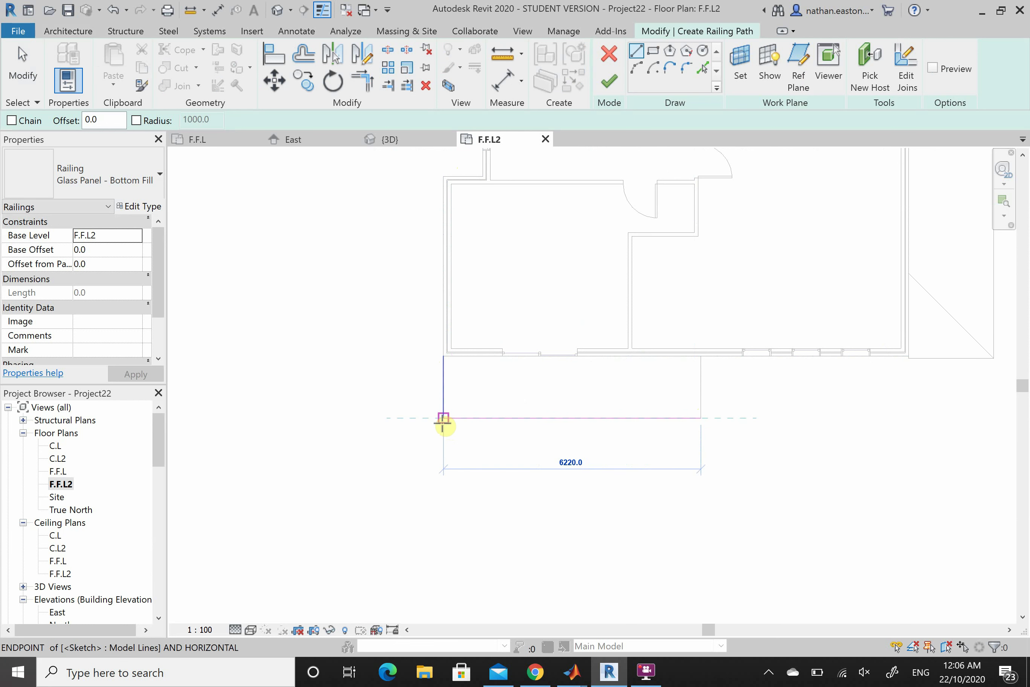
left_click(702, 418)
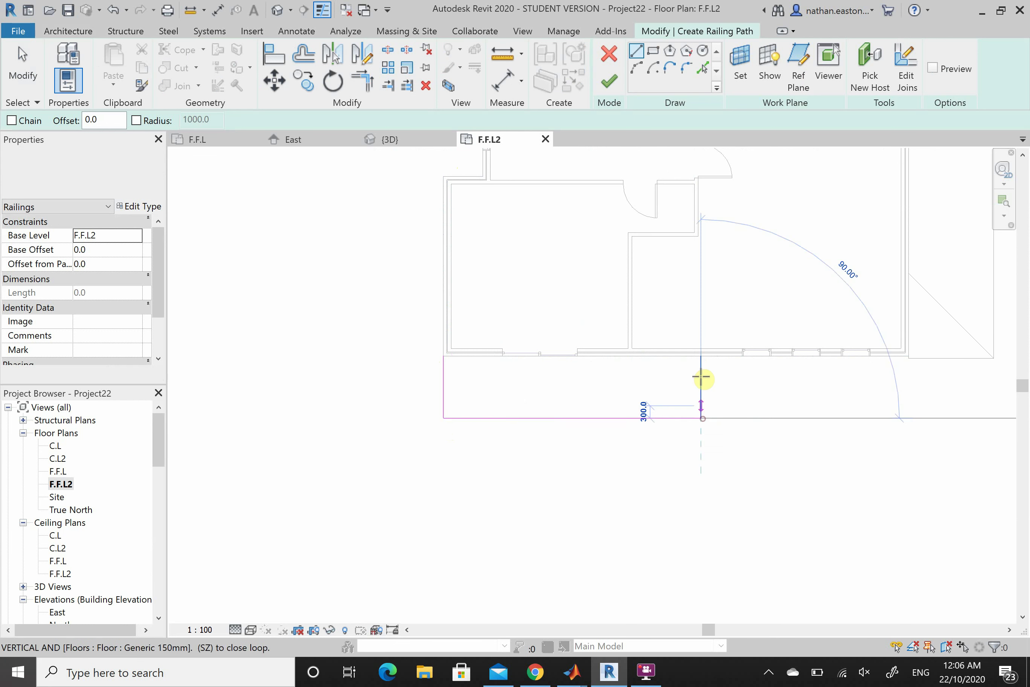
left_click(701, 355)
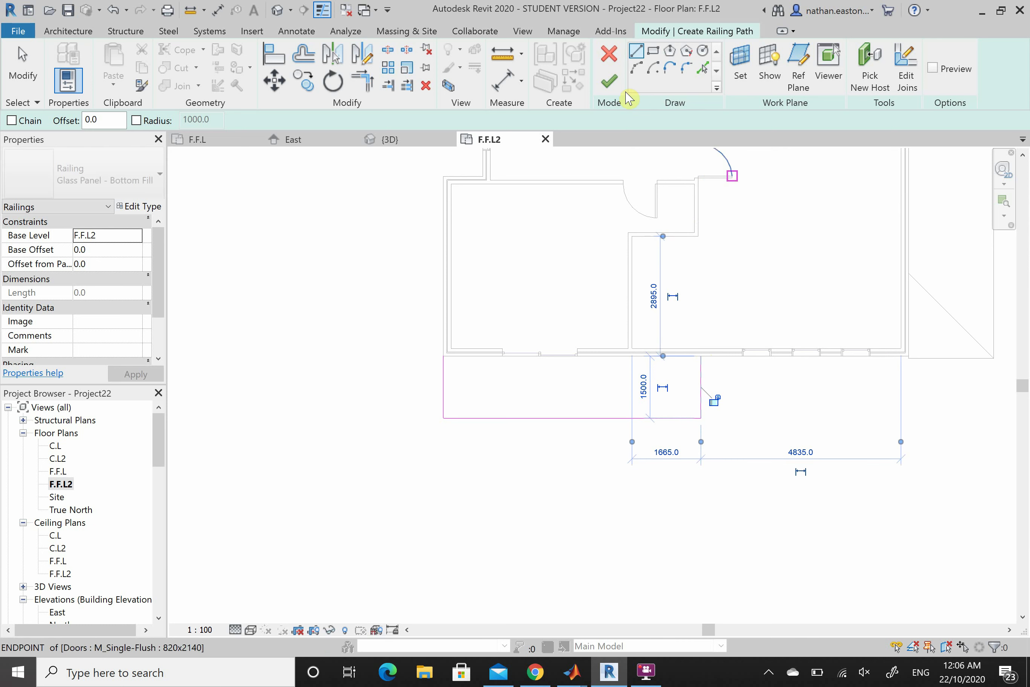
left_click(615, 88)
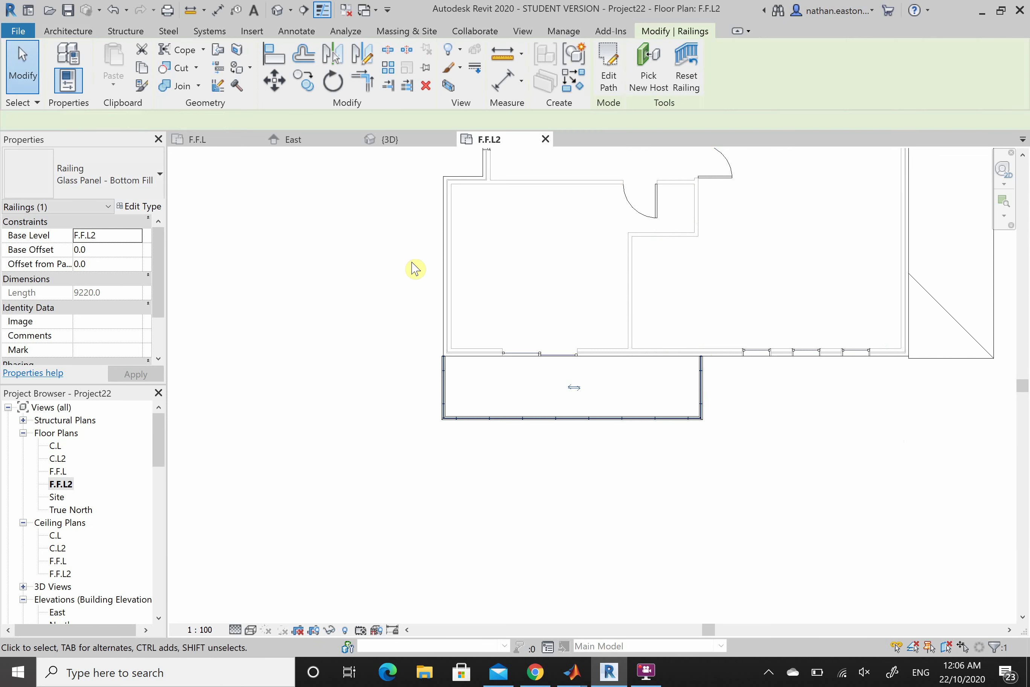
Examine how the glass balcony railing sits on the floor edge and corner in the 3D view.
left_click(390, 141)
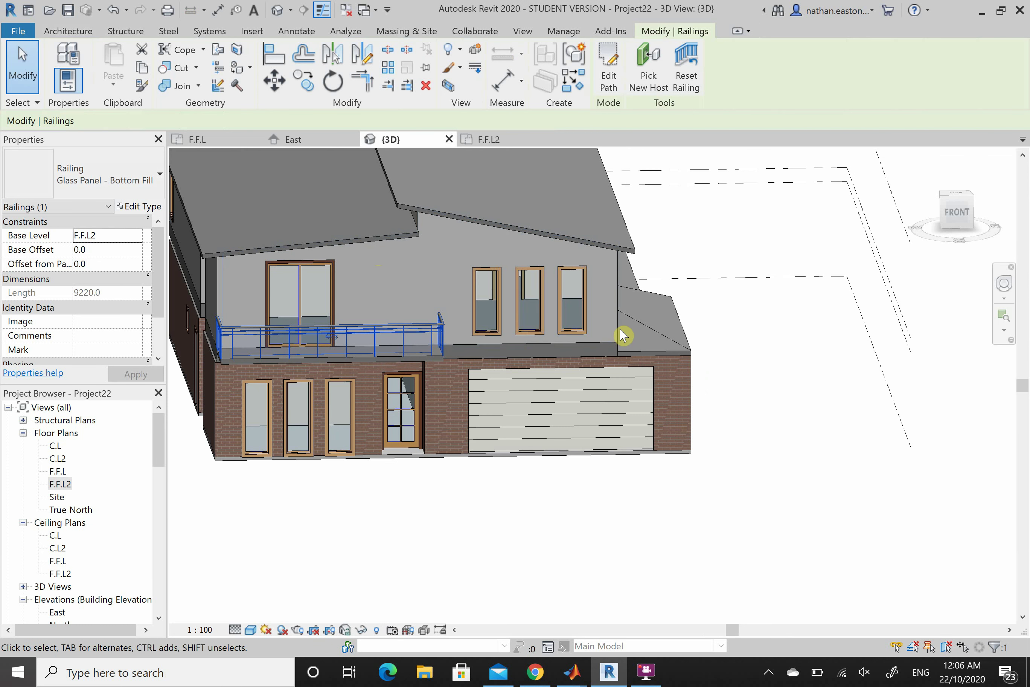
left_click(781, 364)
scroll(202, 357, "up", 5)
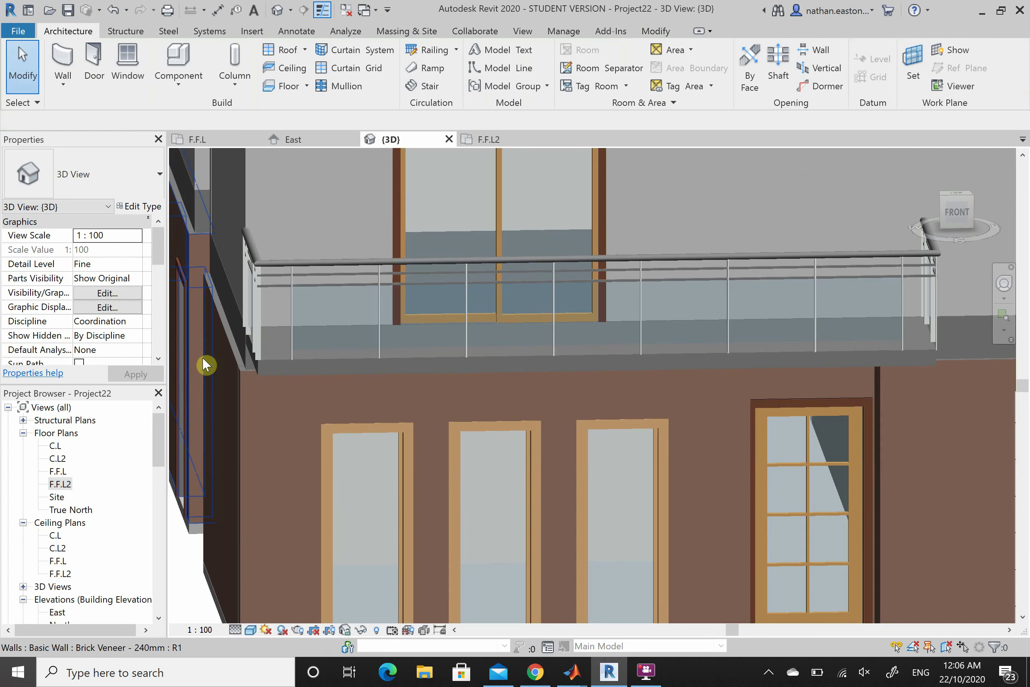
scroll(212, 356, "up", 4)
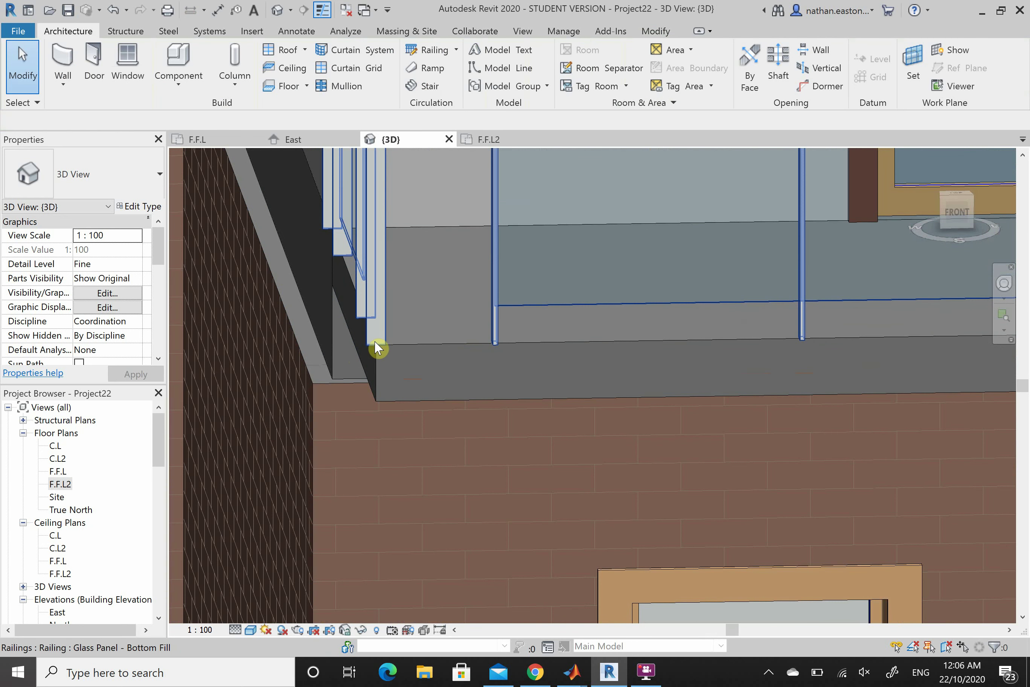
scroll(268, 367, "down", 6)
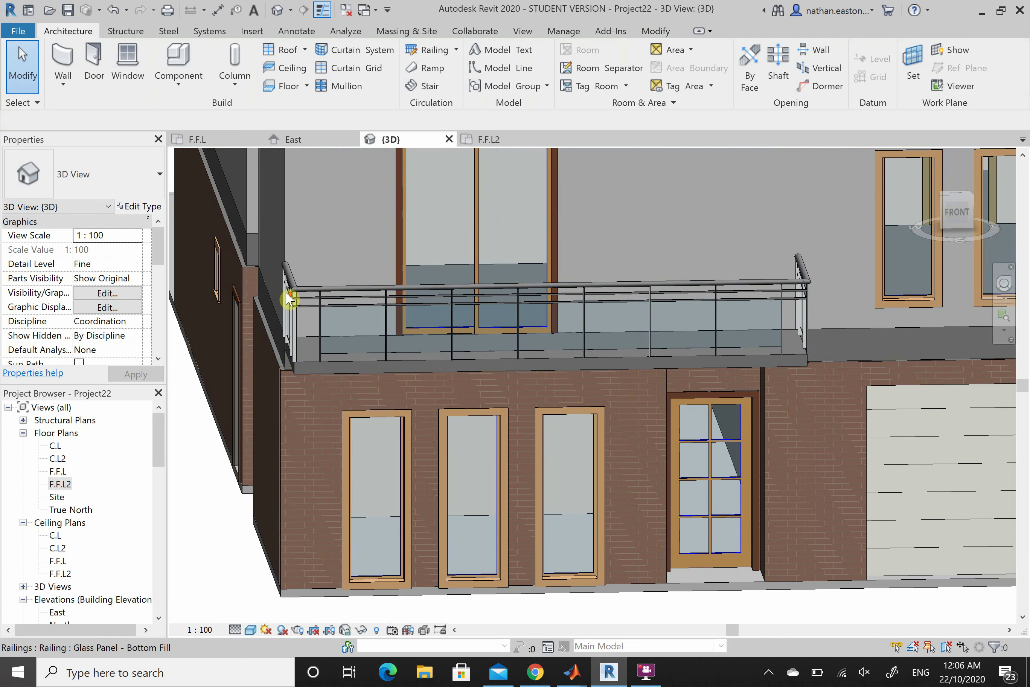
scroll(287, 293, "up", 2)
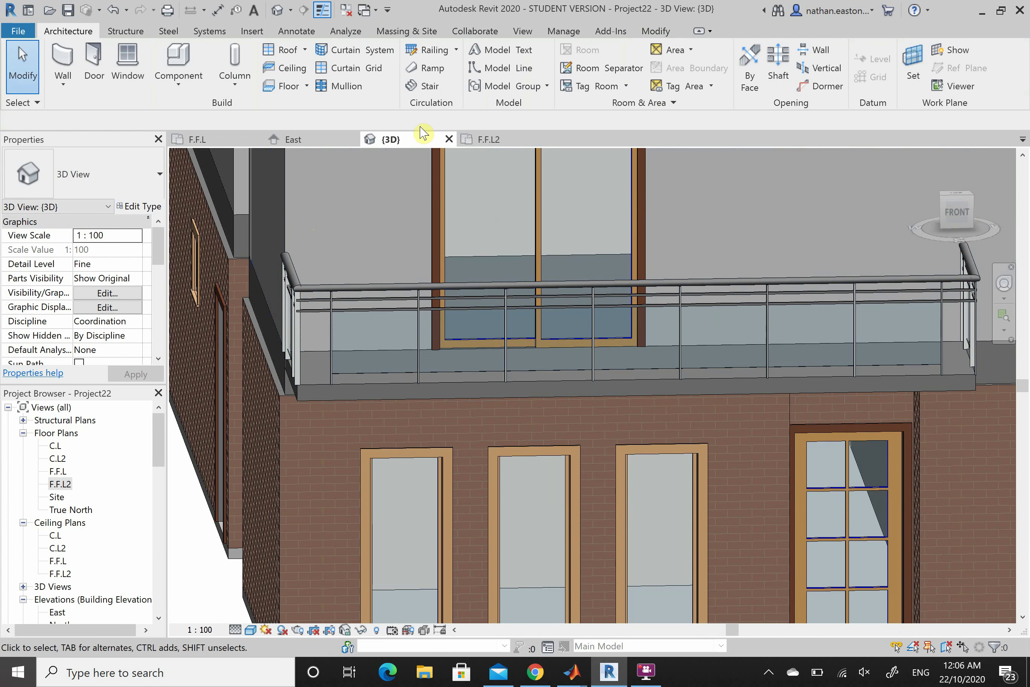
In the F.F.L2 floor plan, flip the direction of the balcony railing.
left_click(496, 140)
scroll(461, 403, "up", 3)
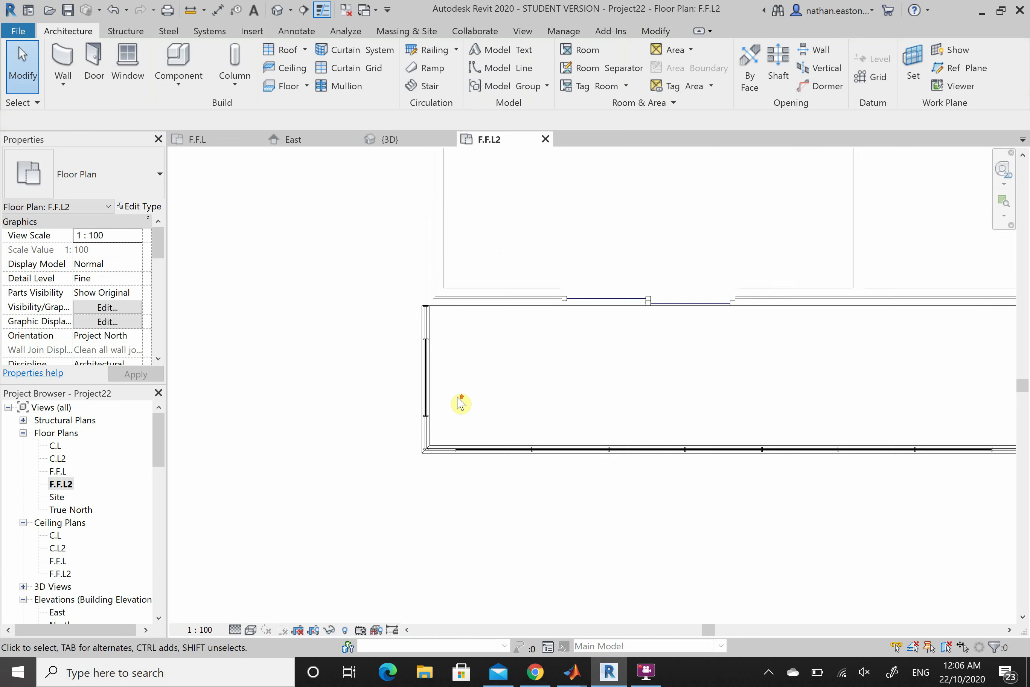
scroll(461, 403, "up", 1)
left_click(421, 402)
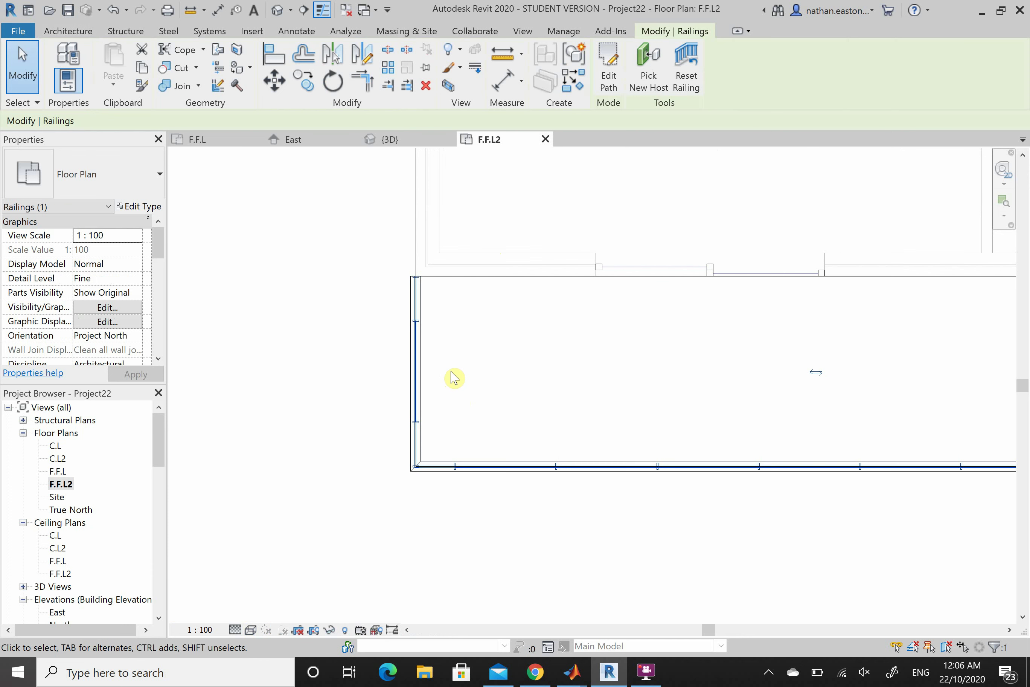
left_click(819, 371)
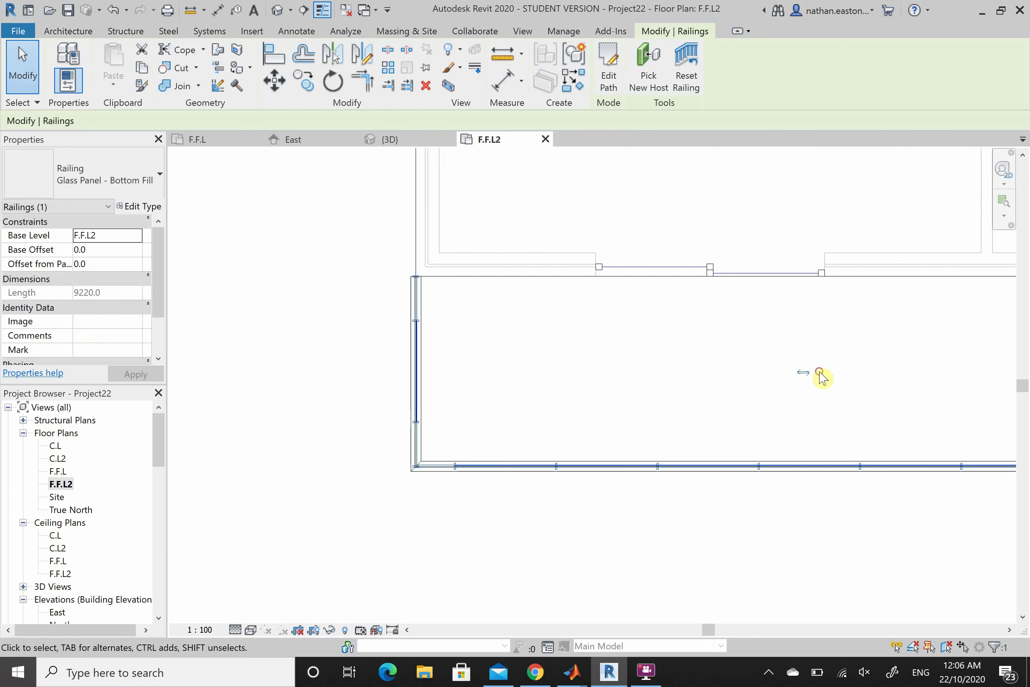
left_click(644, 382)
Inspect the flipped balcony railing and the whole house in 3D from the front and the front-left corner.
left_click(399, 140)
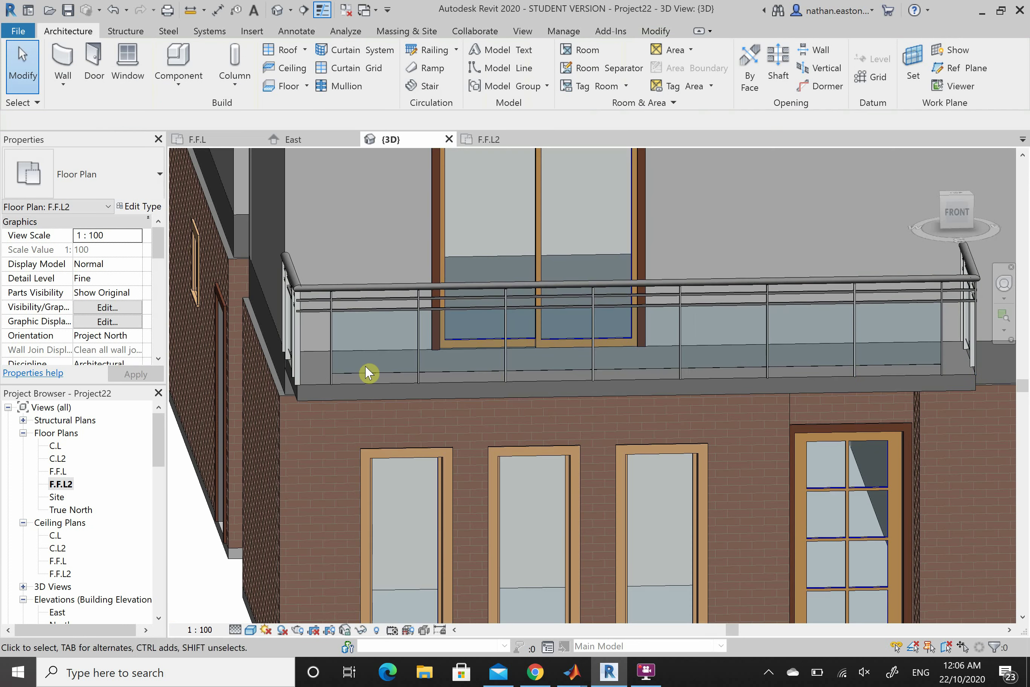
scroll(368, 374, "down", 5)
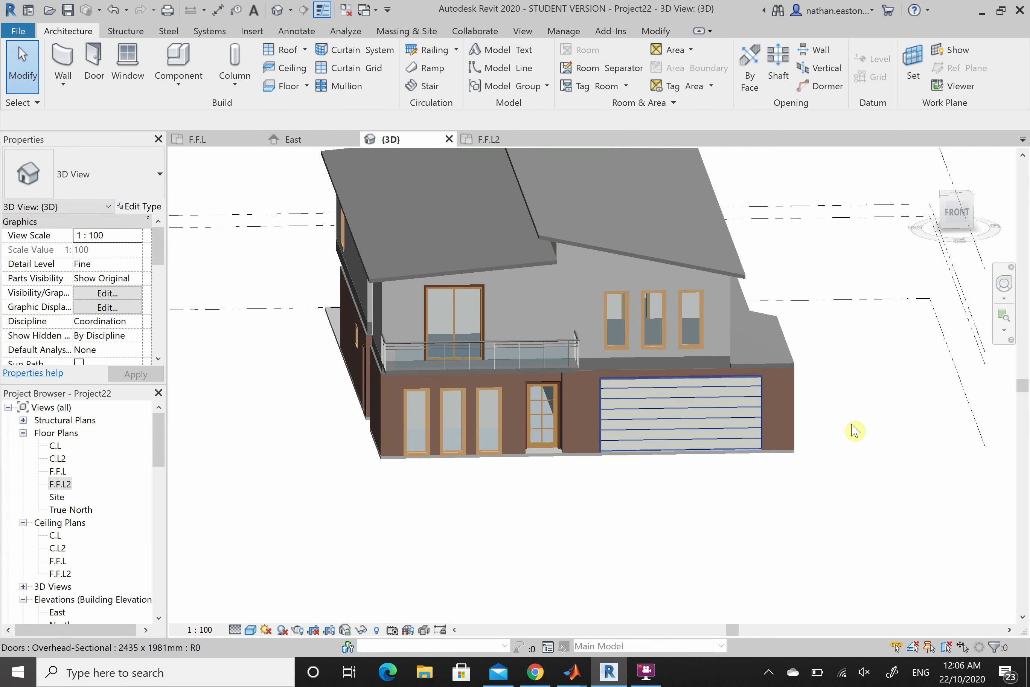
scroll(649, 460, "down", 1)
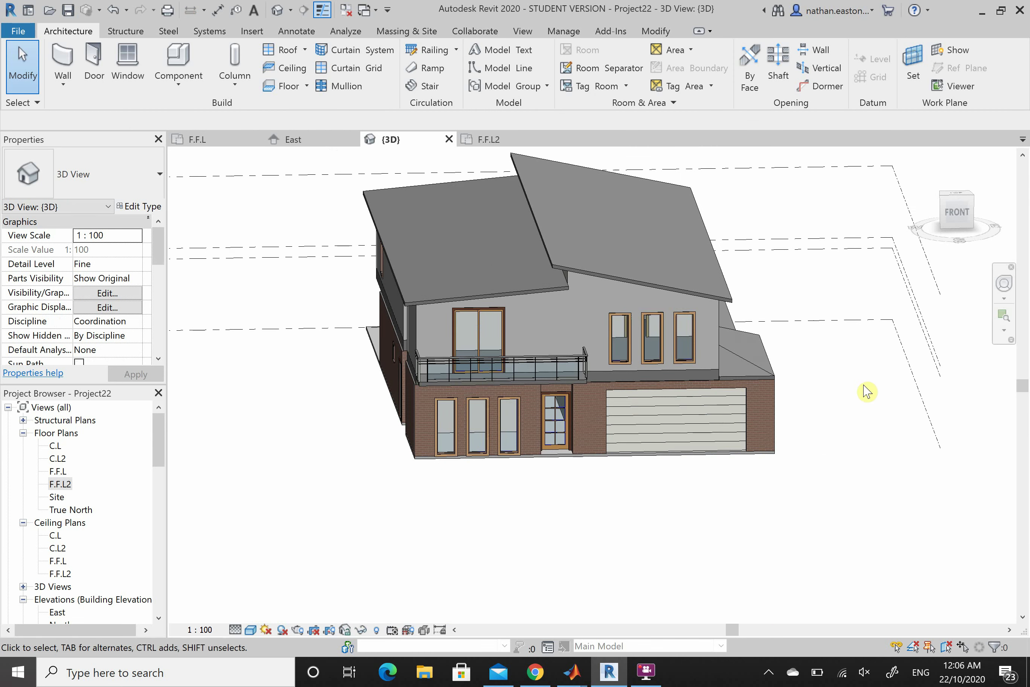
left_click(1008, 290)
left_click_drag(827, 414, 593, 177)
key("Escape")
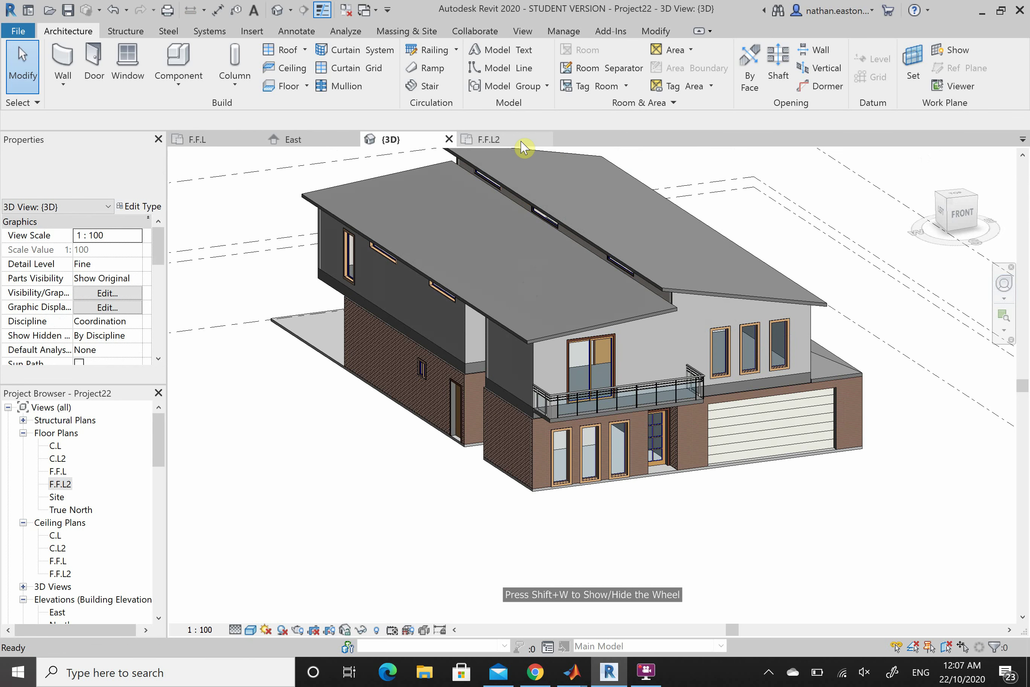
Unhide the 2 Storey.dwg import in the F.F.L2 floor plan and leave the reveal-hidden-elements mode.
left_click(521, 142)
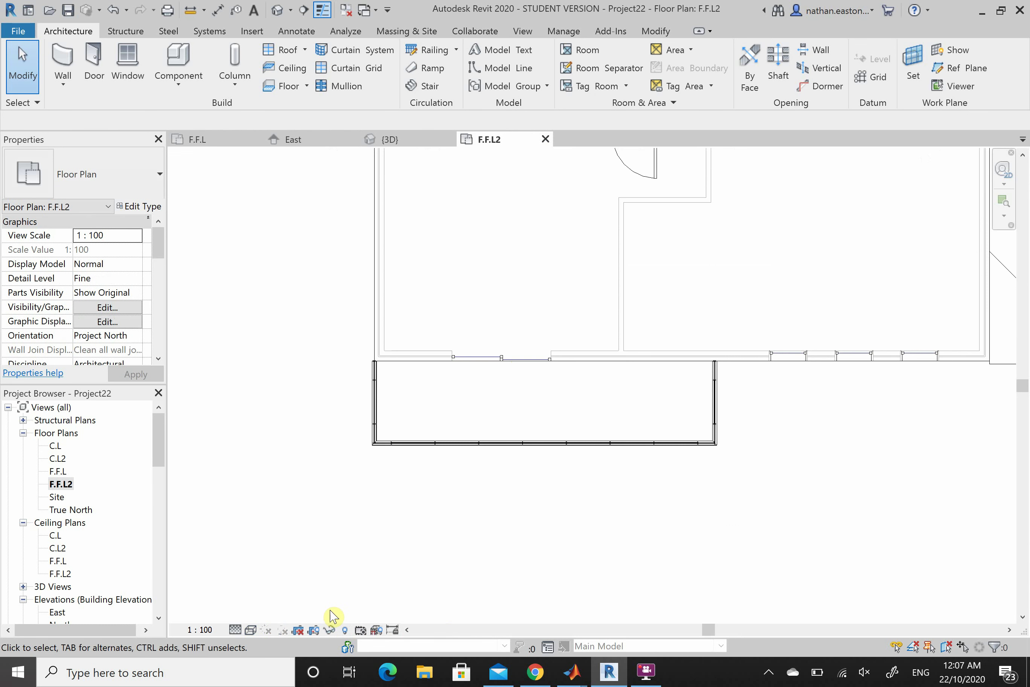
key("r")
key("h")
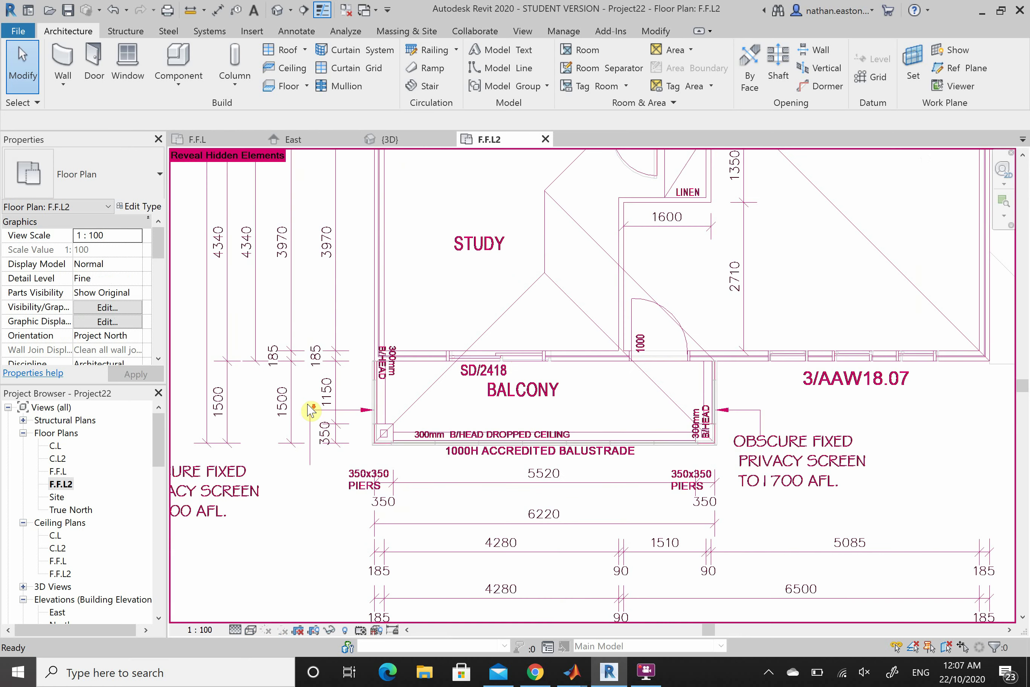
scroll(418, 484, "down", 2)
right_click(423, 486)
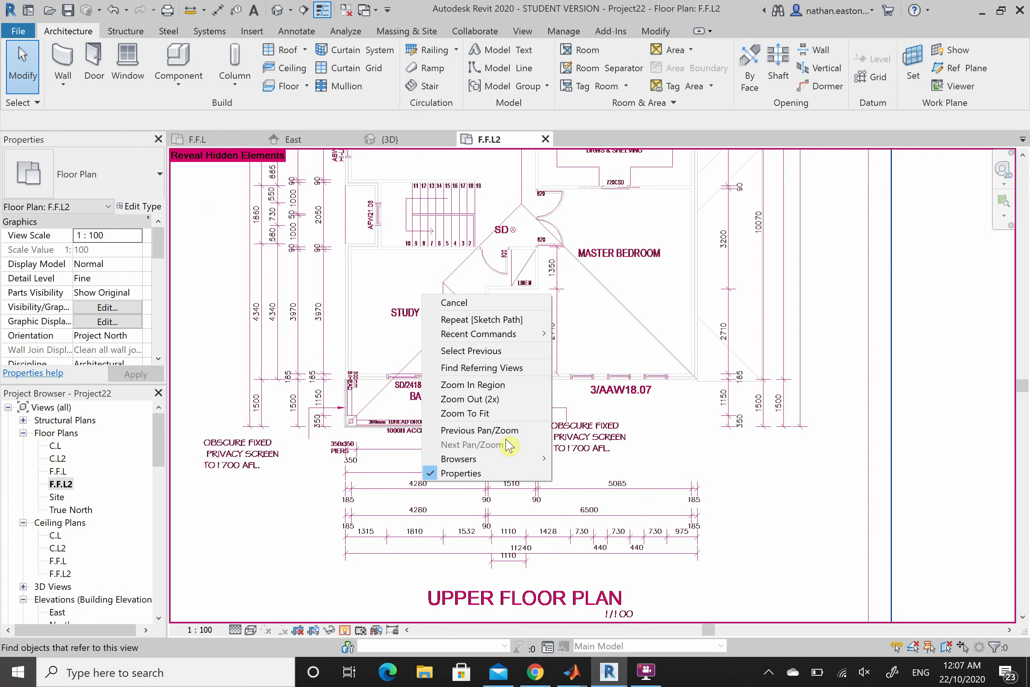
key("Escape")
left_click(290, 404)
right_click(288, 402)
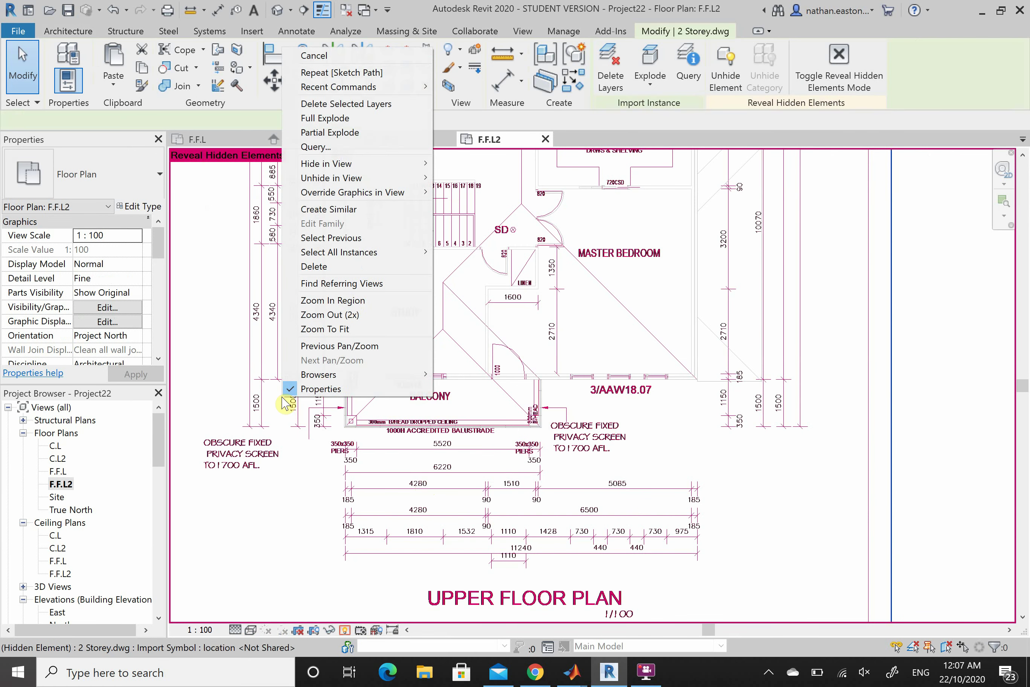
mouse_move(365, 181)
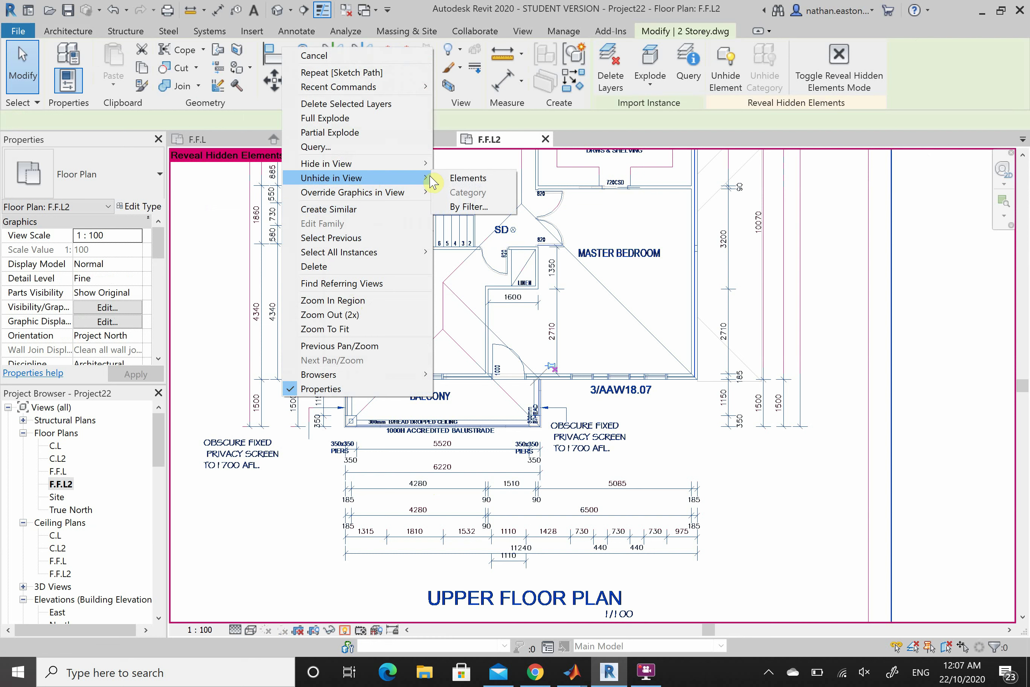
left_click(468, 178)
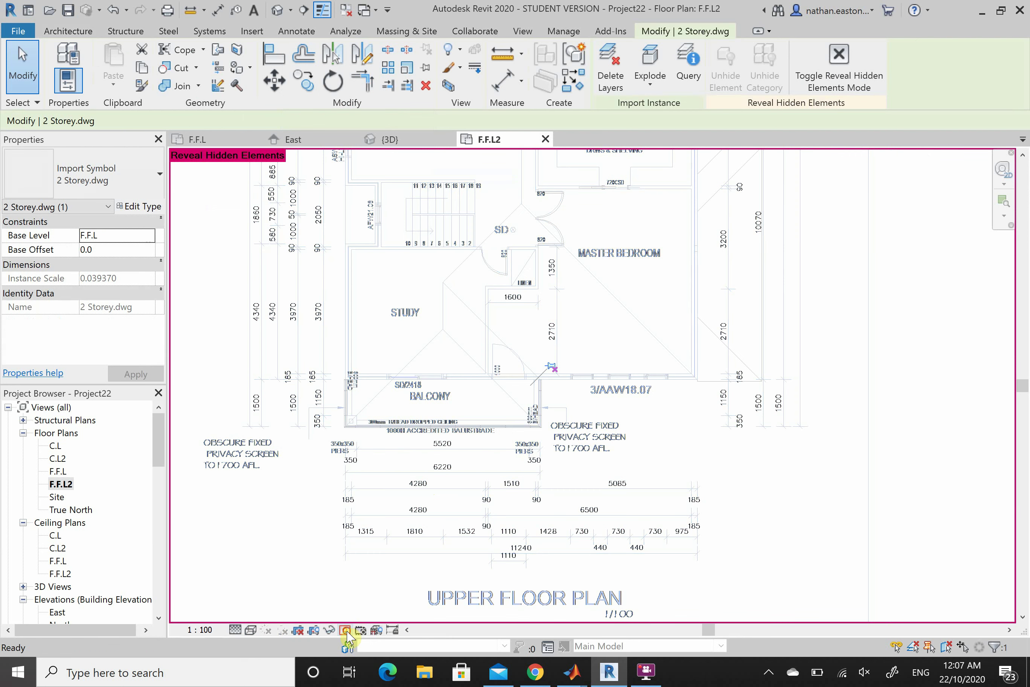
key("Escape")
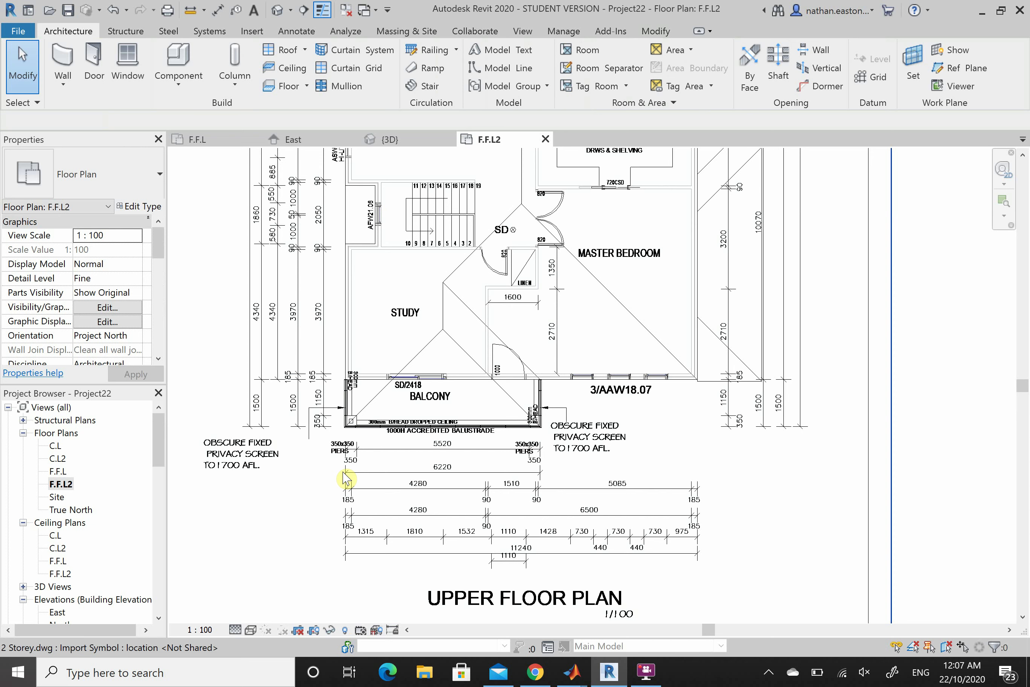
Start placing a vertical structural column at the balcony and browse to the Australia library's Columns folder for loading a family.
scroll(386, 444, "up", 3)
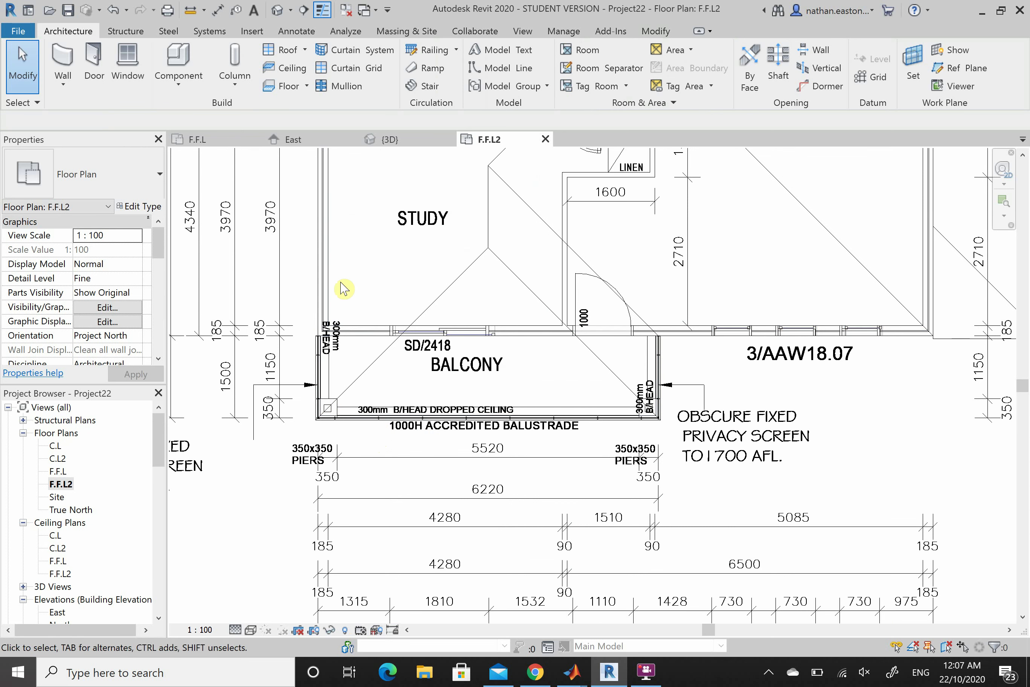
key("c")
key("l")
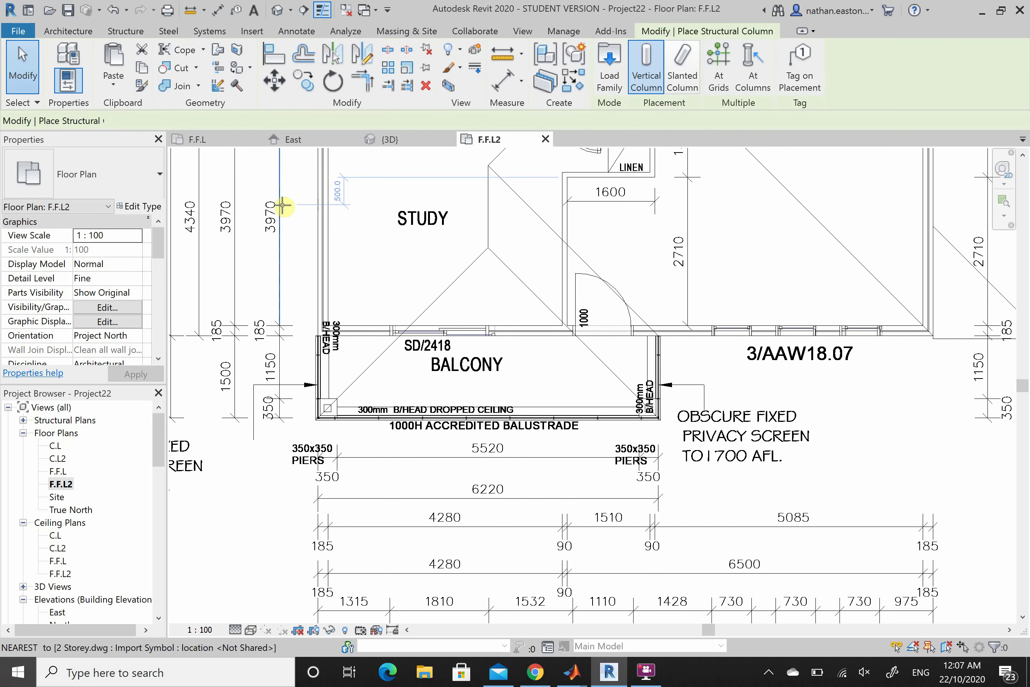
left_click(144, 191)
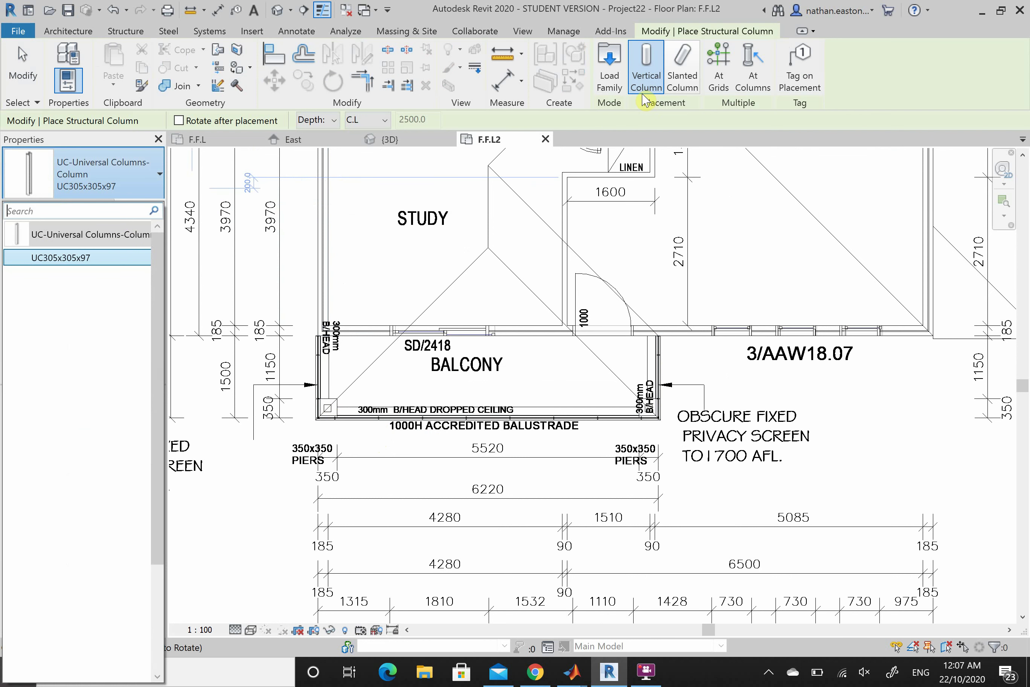
left_click(623, 70)
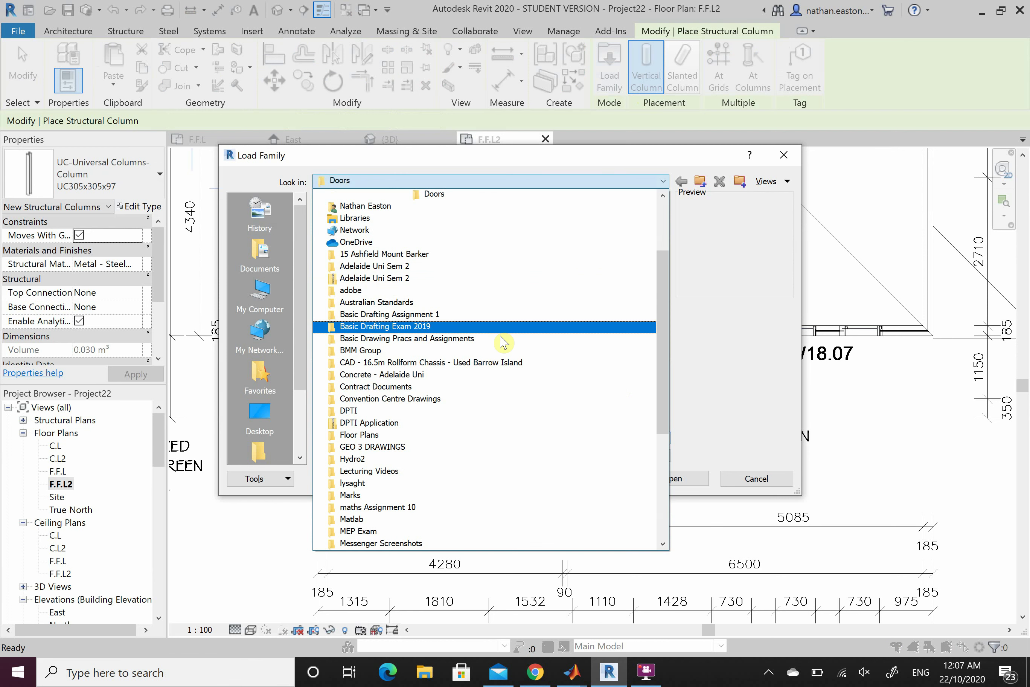
scroll(490, 306, "up", 3)
left_click(486, 277)
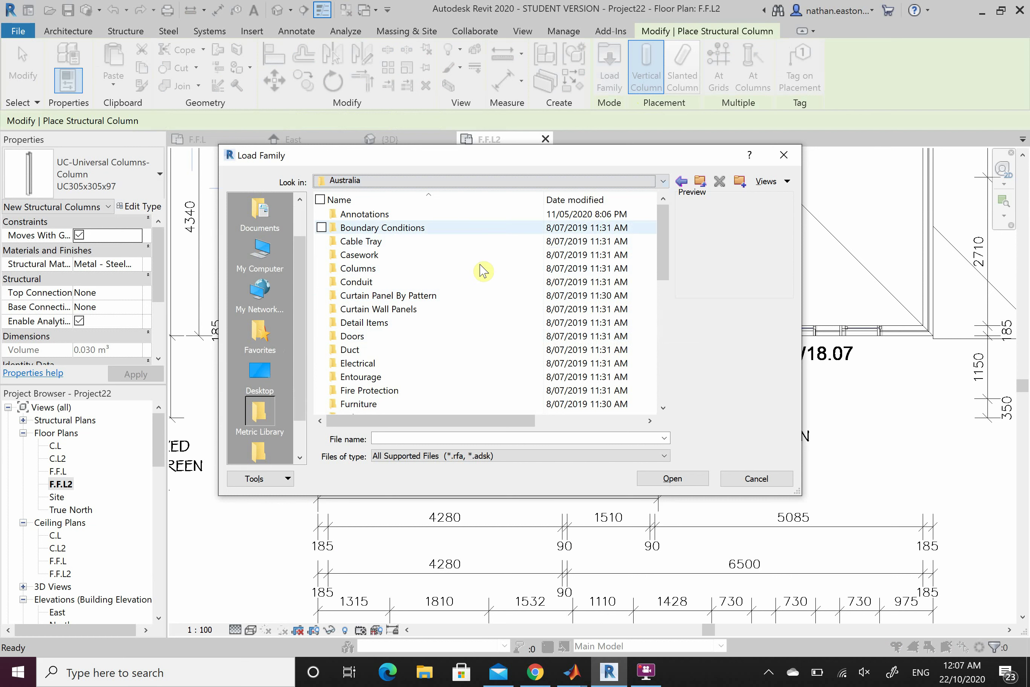
scroll(481, 288, "down", 7)
scroll(476, 347, "up", 7)
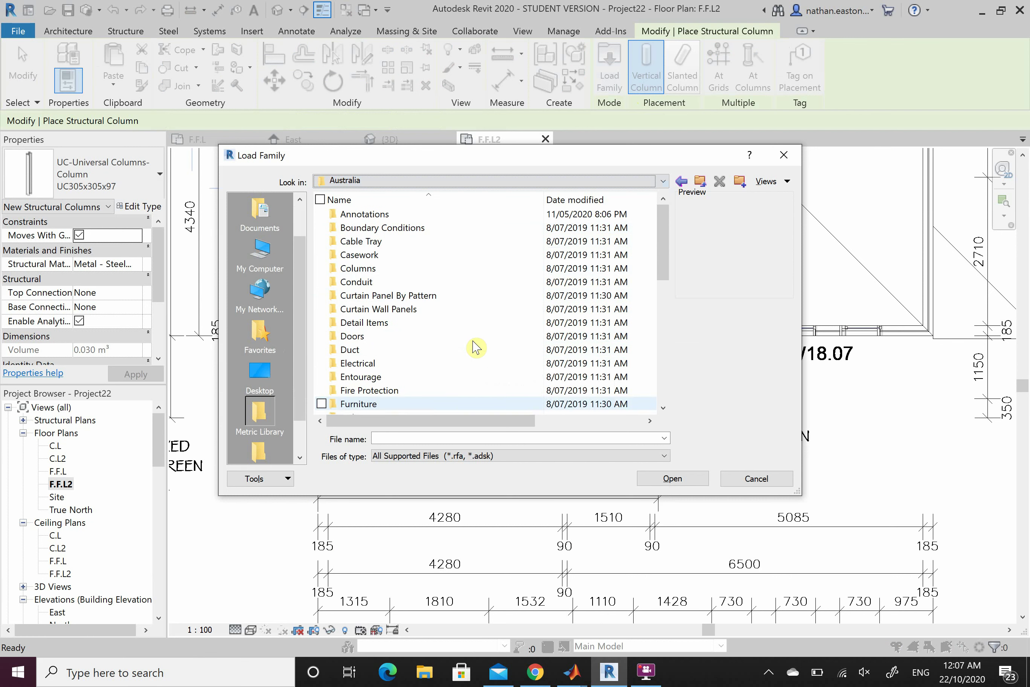
double_click(472, 271)
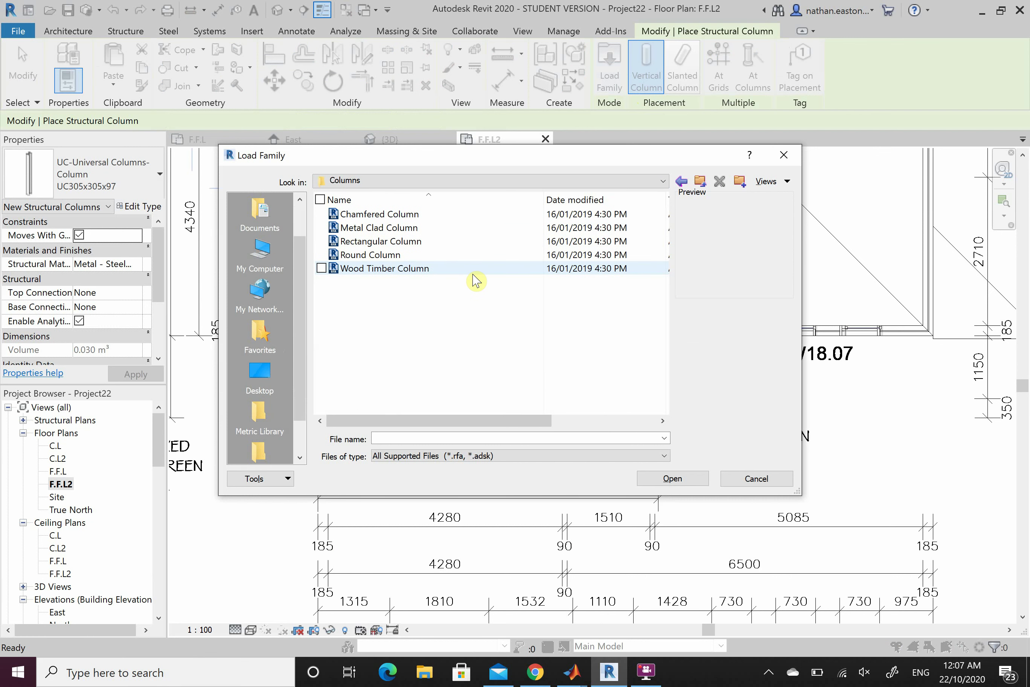
Compare the previews of the Chamfered, Metal Clad, Rectangular, Round and Wood Timber column families.
left_click(448, 256)
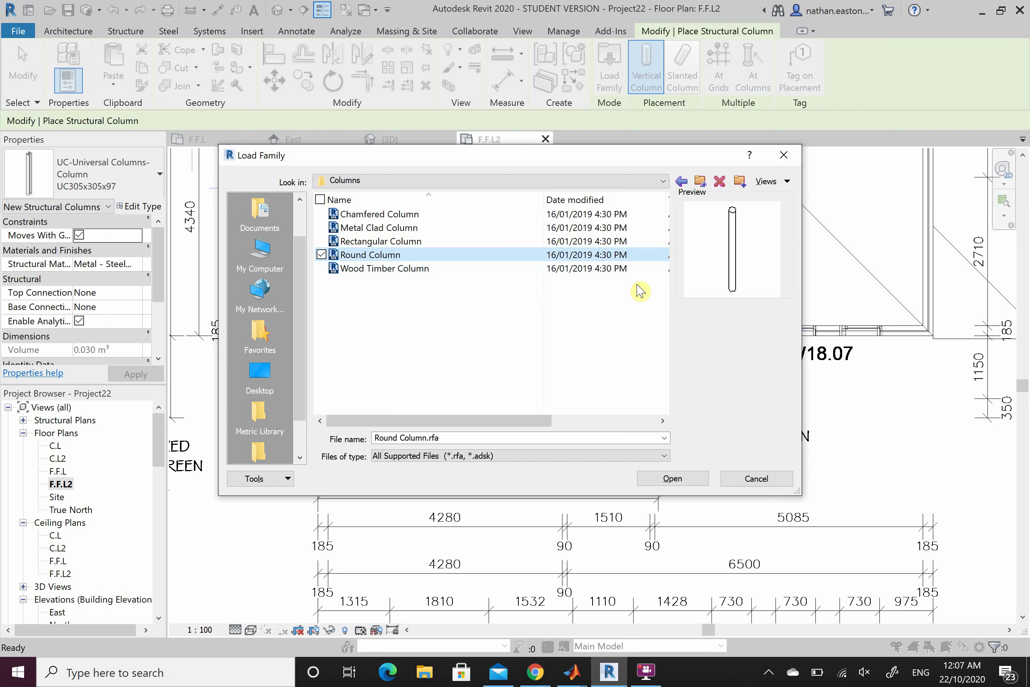
left_click(472, 215)
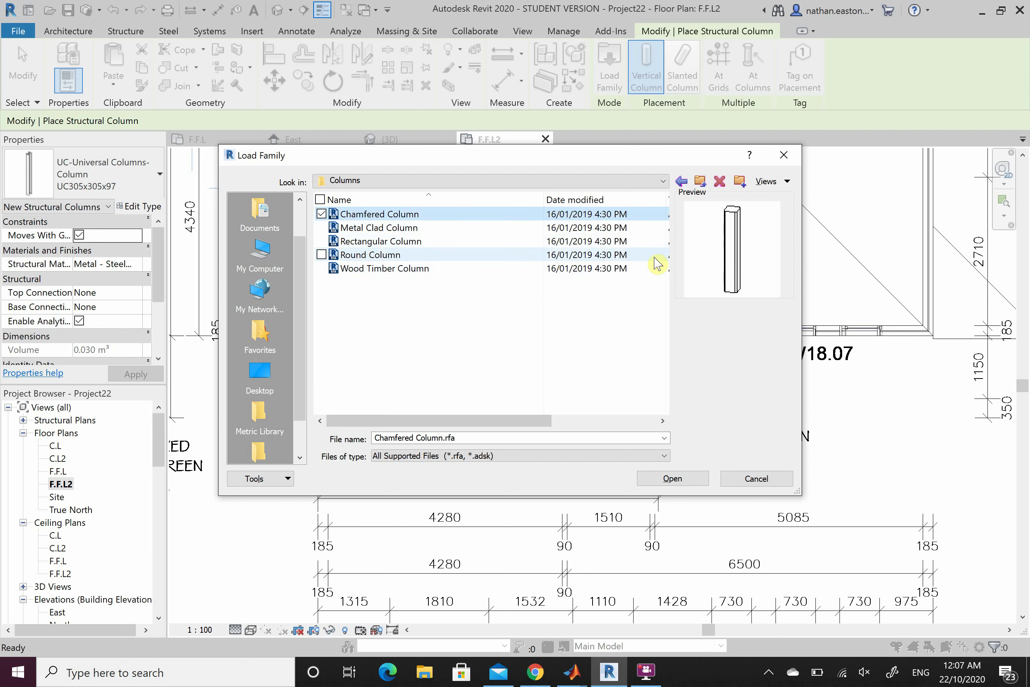
left_click(473, 241)
left_click(472, 228)
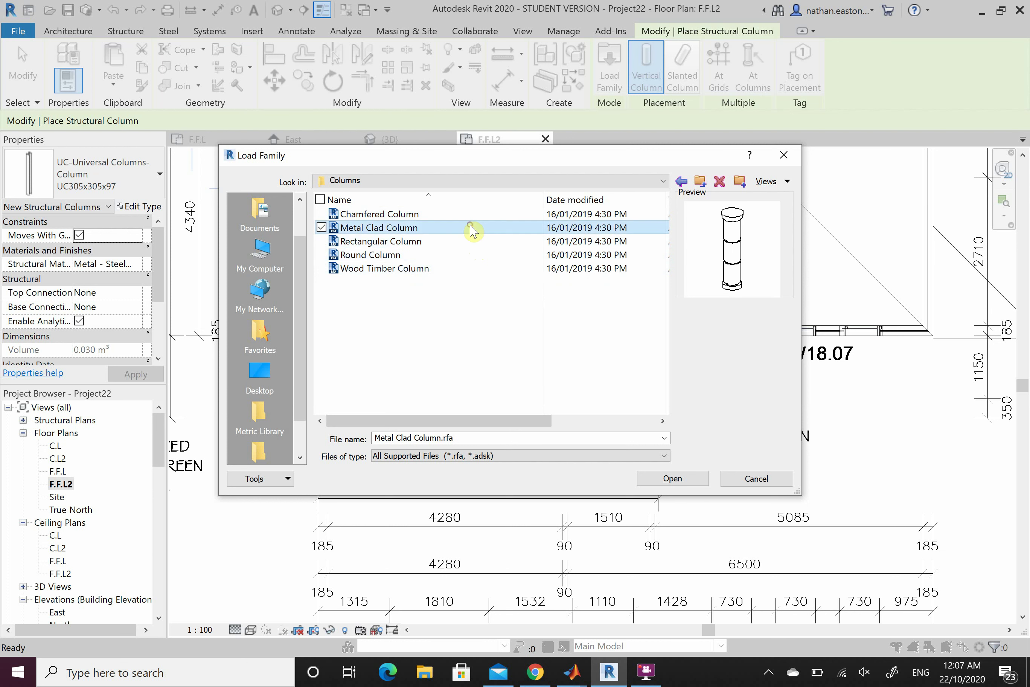
left_click(457, 255)
left_click(453, 269)
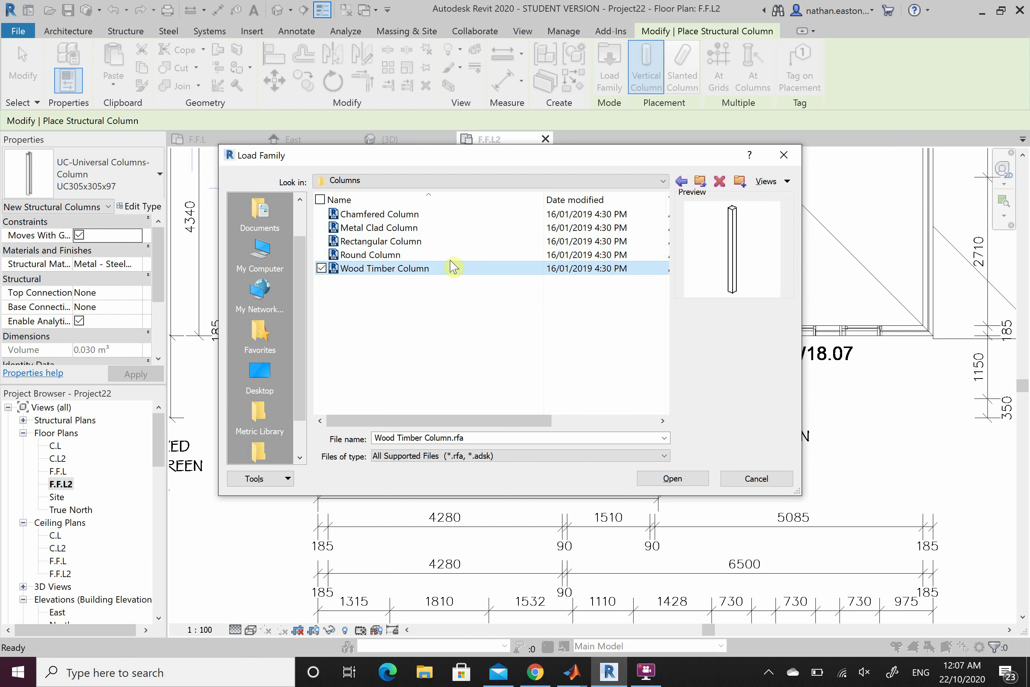
left_click(450, 243)
left_click(447, 229)
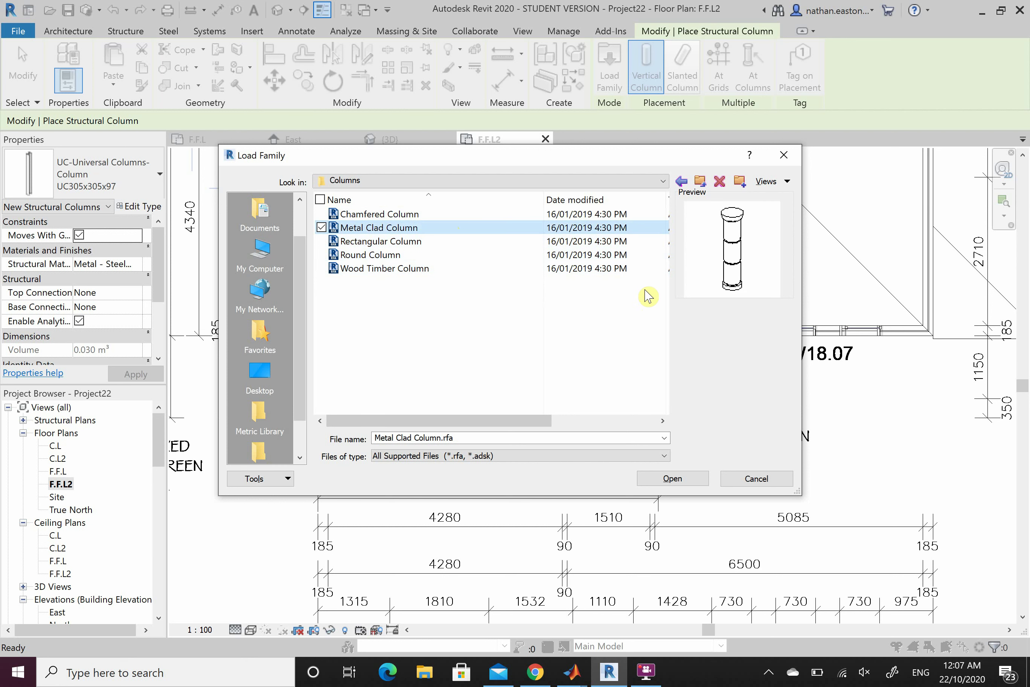
Try to load Metal Clad Column.rfa as a structural column family and close the family browser.
left_click(669, 481)
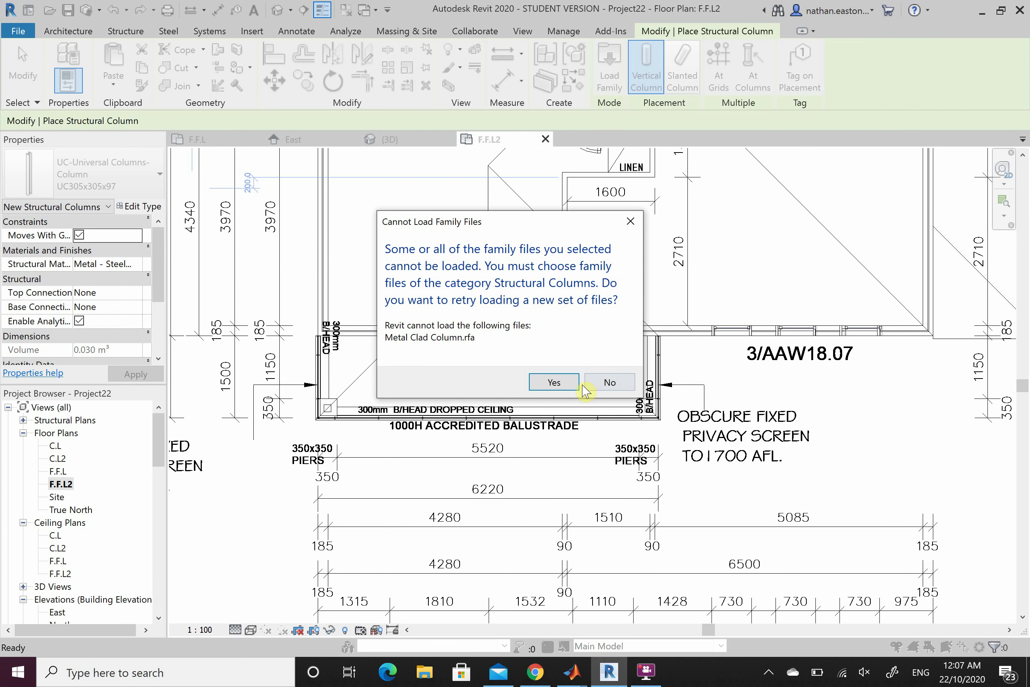
left_click(564, 388)
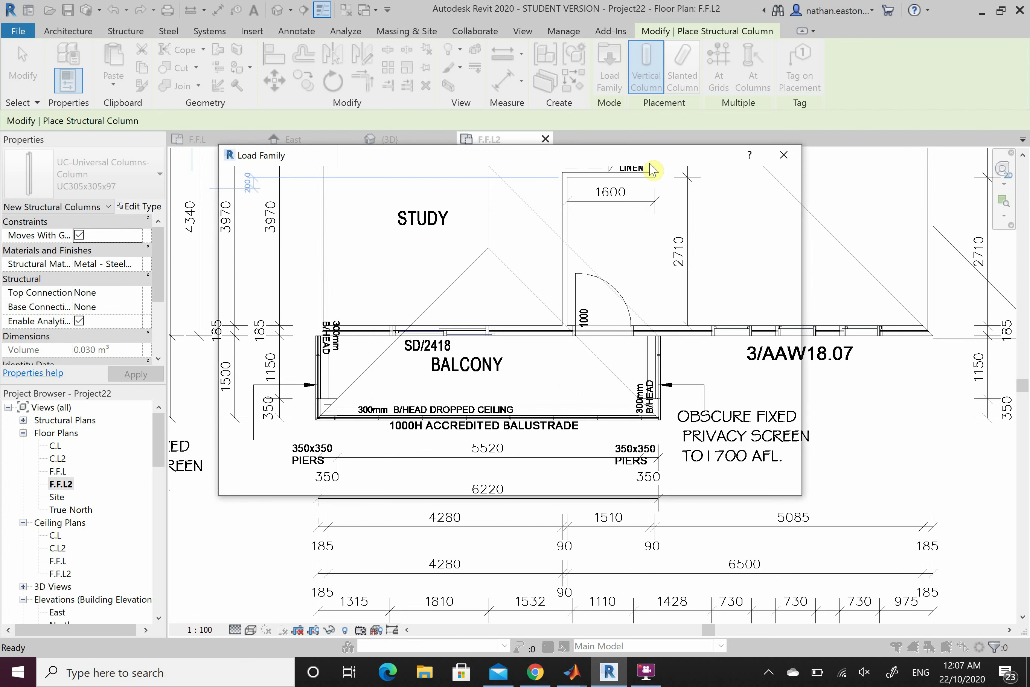
left_click(782, 161)
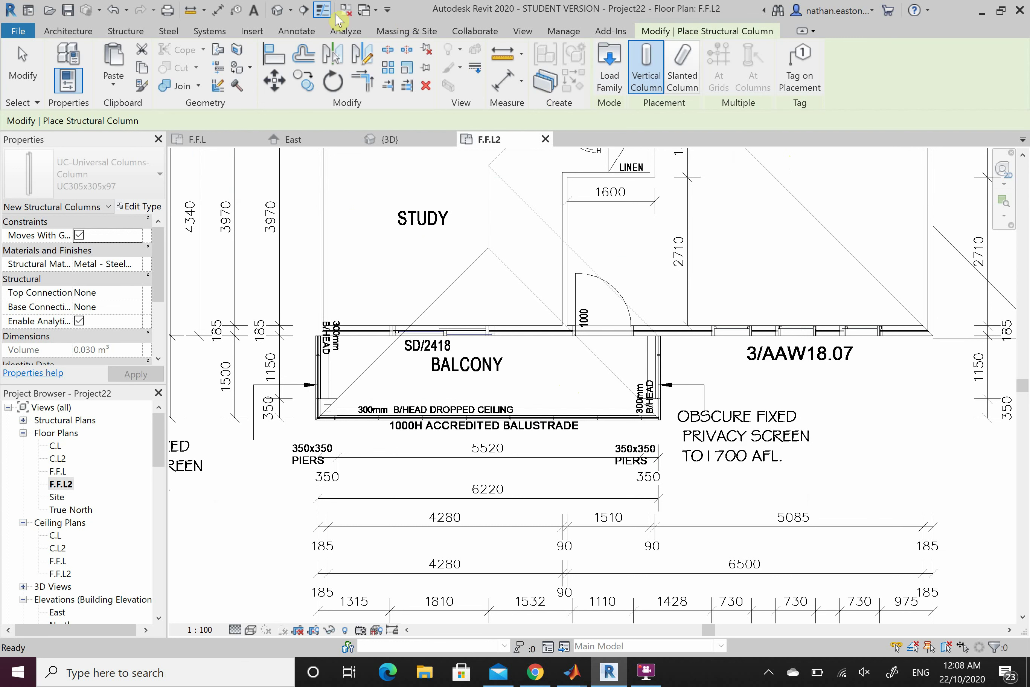
Retry loading Metal Clad Column.rfa through the general Load Family command and reopen the file selection.
left_click(261, 33)
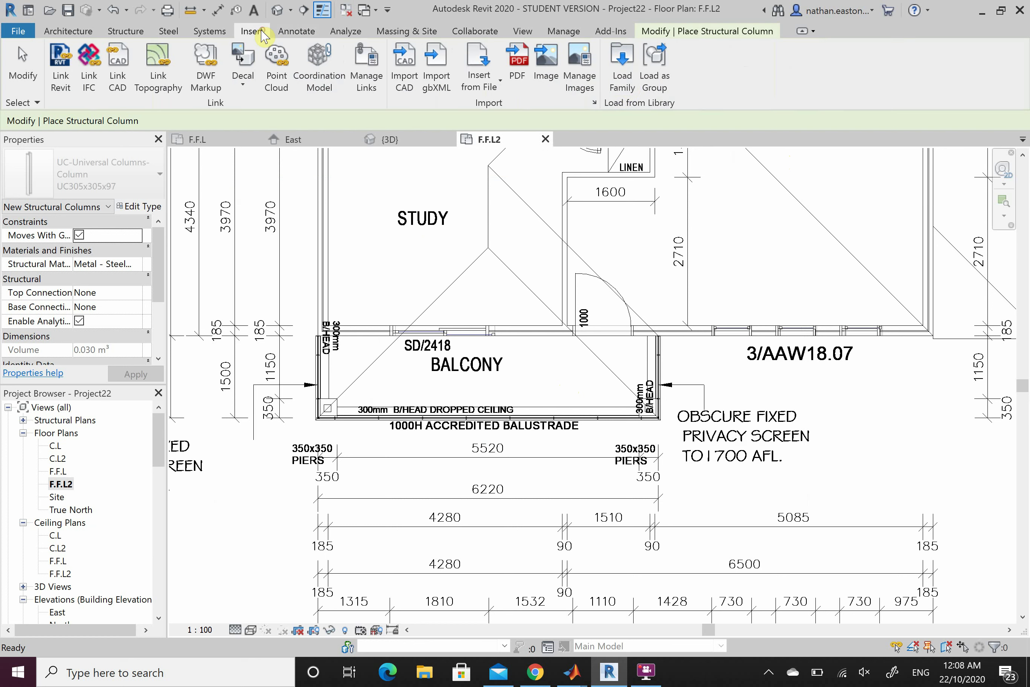
left_click(624, 80)
left_click(474, 229)
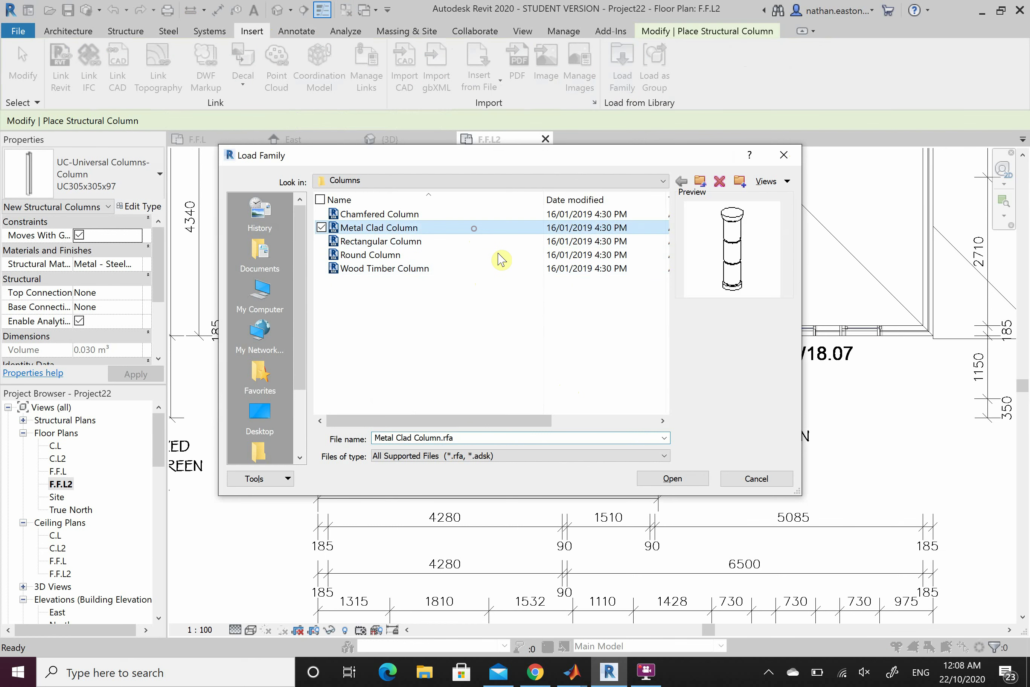
left_click(647, 479)
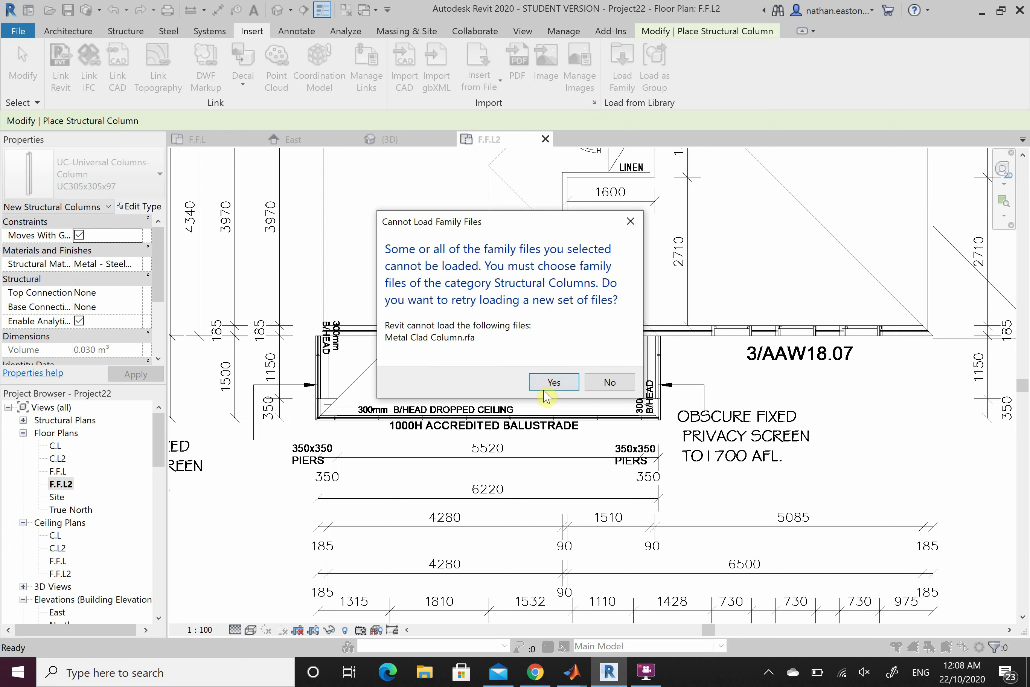
left_click(543, 391)
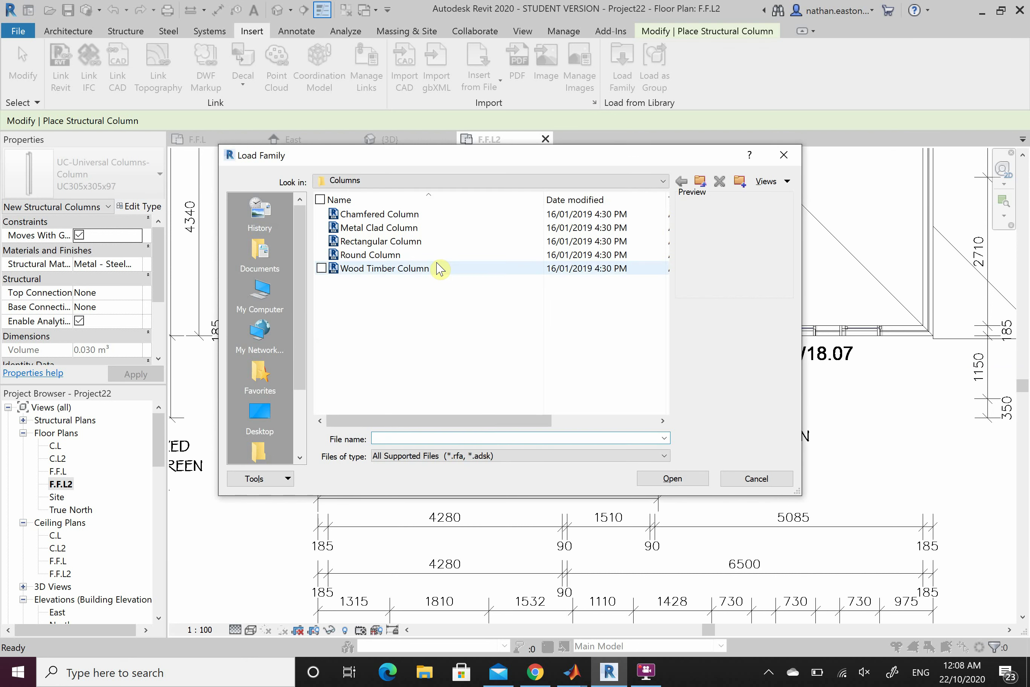
Try to load Round Column.rfa and return to the family file selection.
left_click(433, 256)
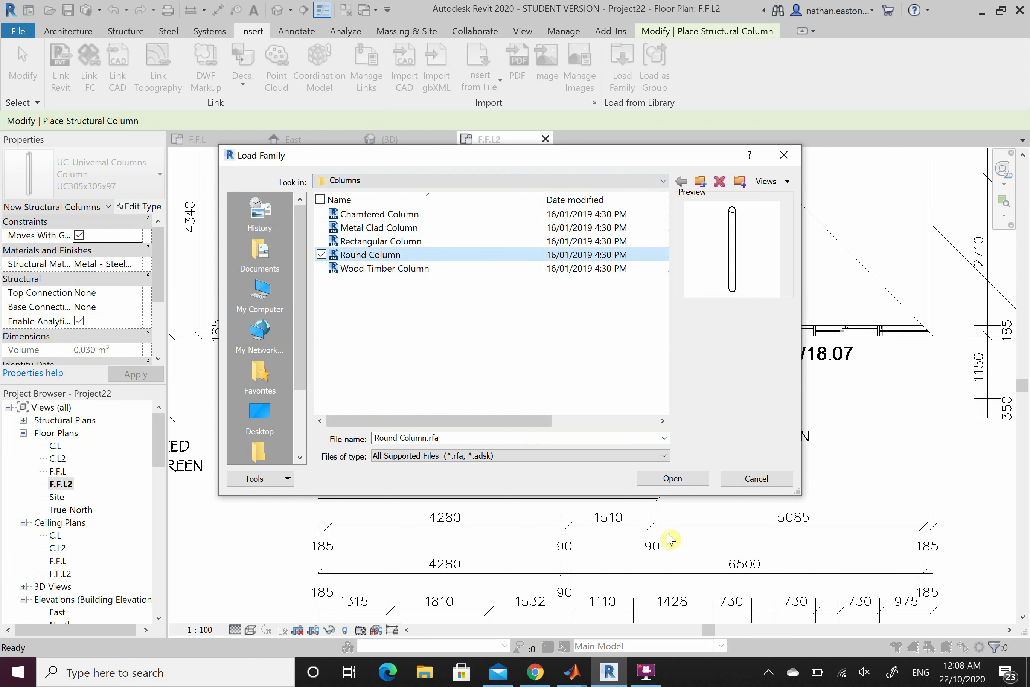
left_click(687, 481)
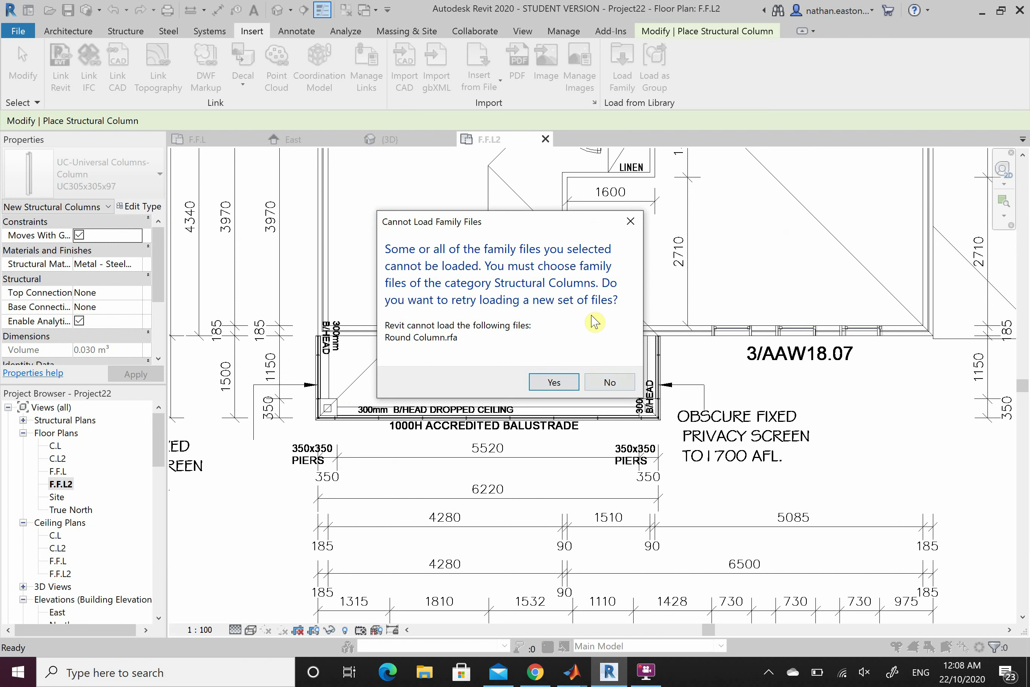
left_click(552, 383)
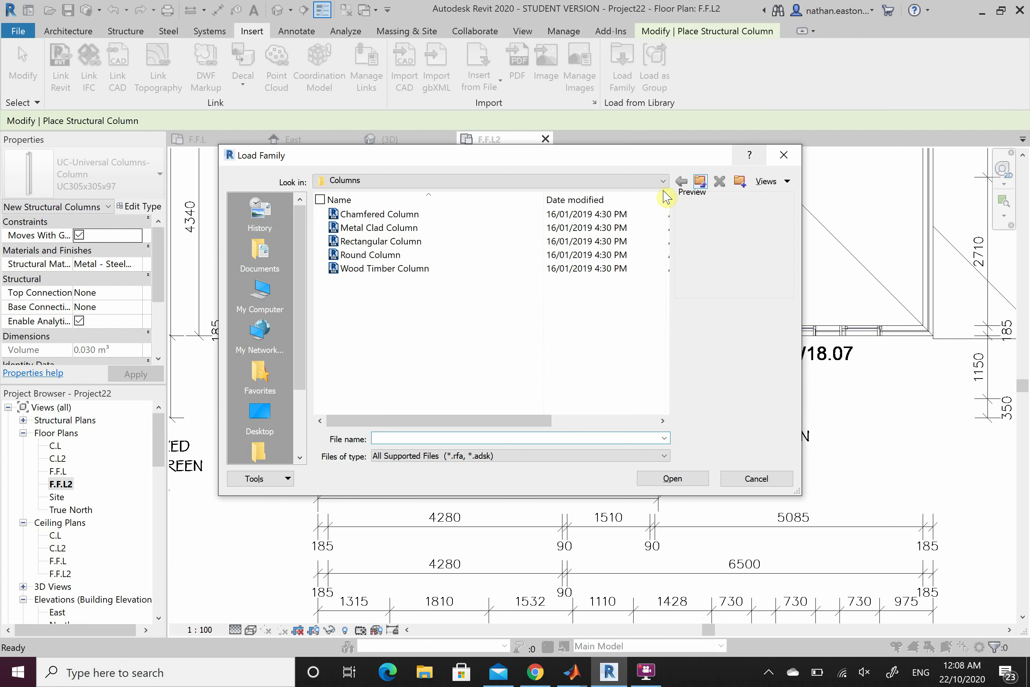
Browse to the Structural Columns folder of the Australia family library.
left_click(589, 181)
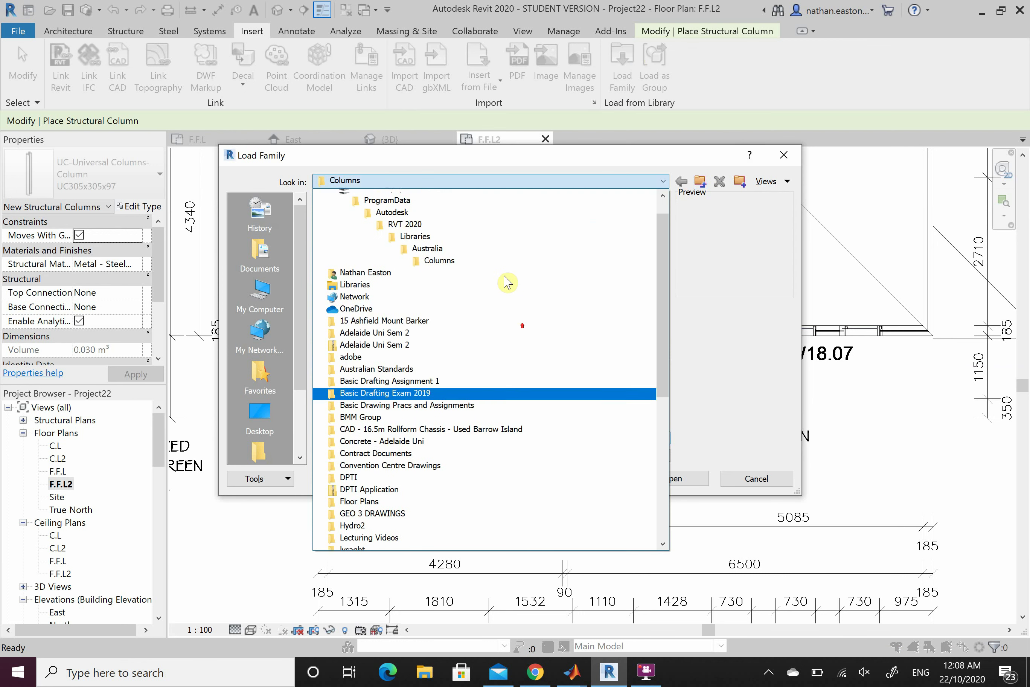
scroll(507, 283, "up", 1)
left_click(494, 276)
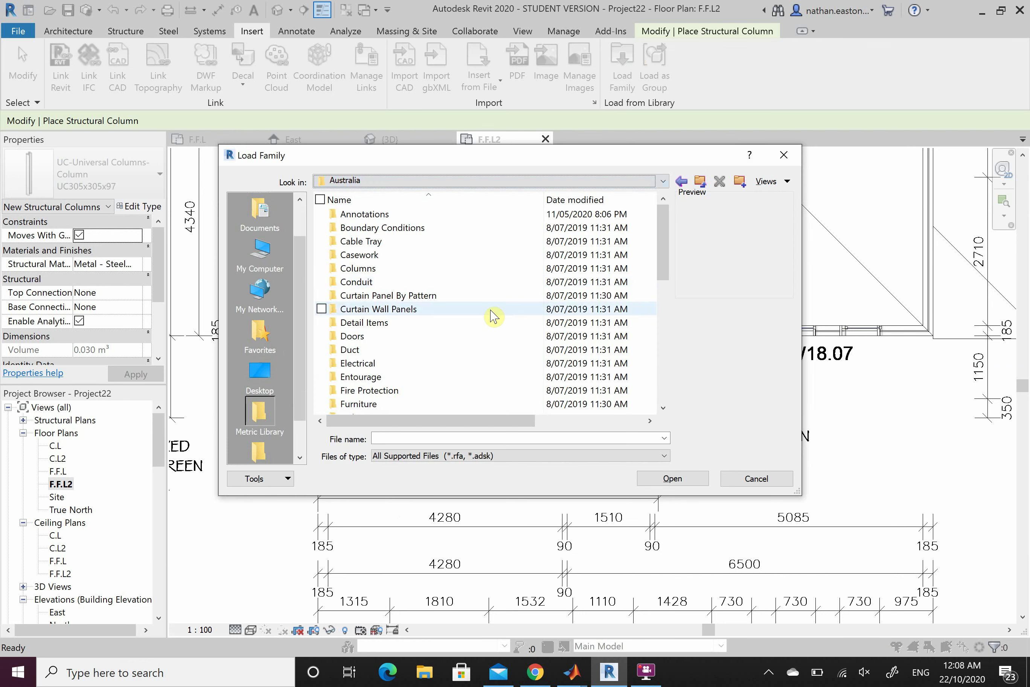
scroll(494, 315, "down", 6)
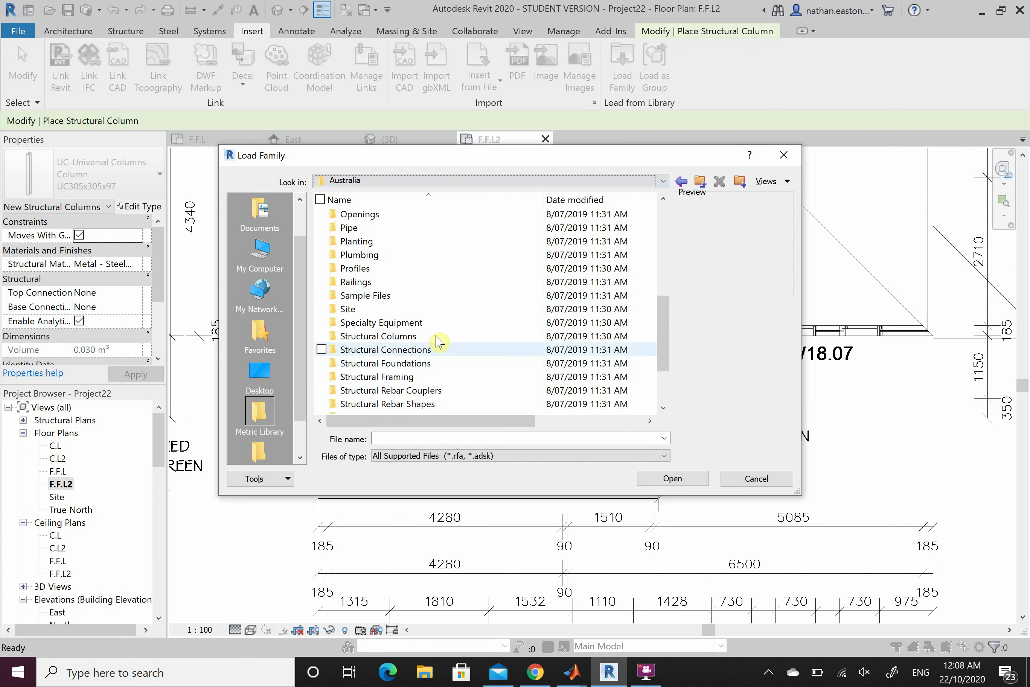
double_click(435, 336)
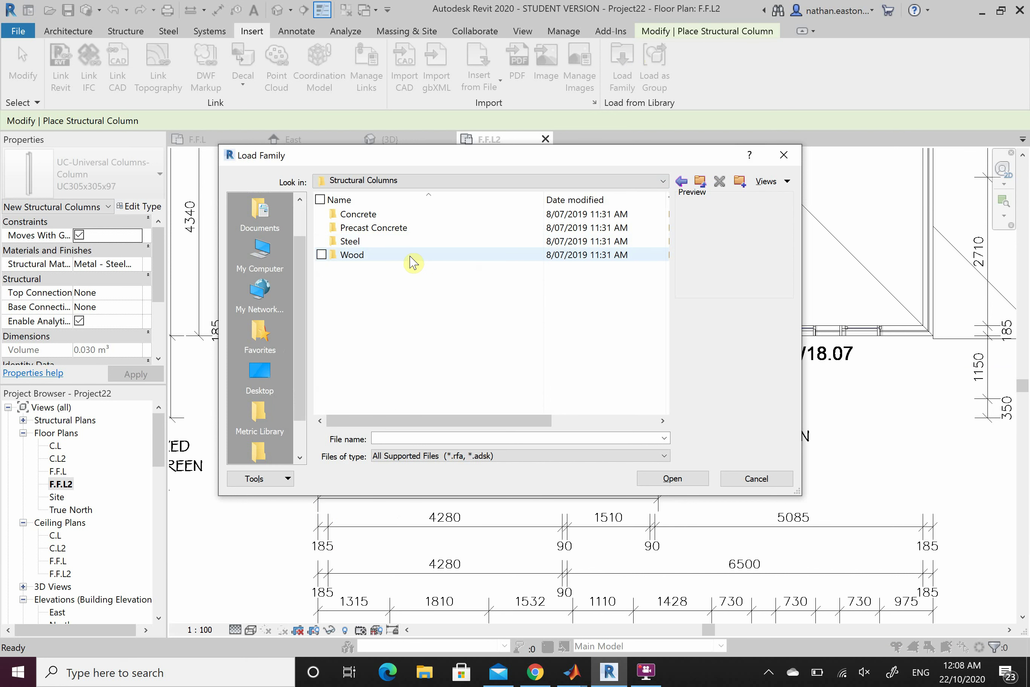
Look through the Wood structural column families, previewing the lumber, glulam and timber columns, and return to the parent folder.
double_click(411, 256)
left_click(425, 214)
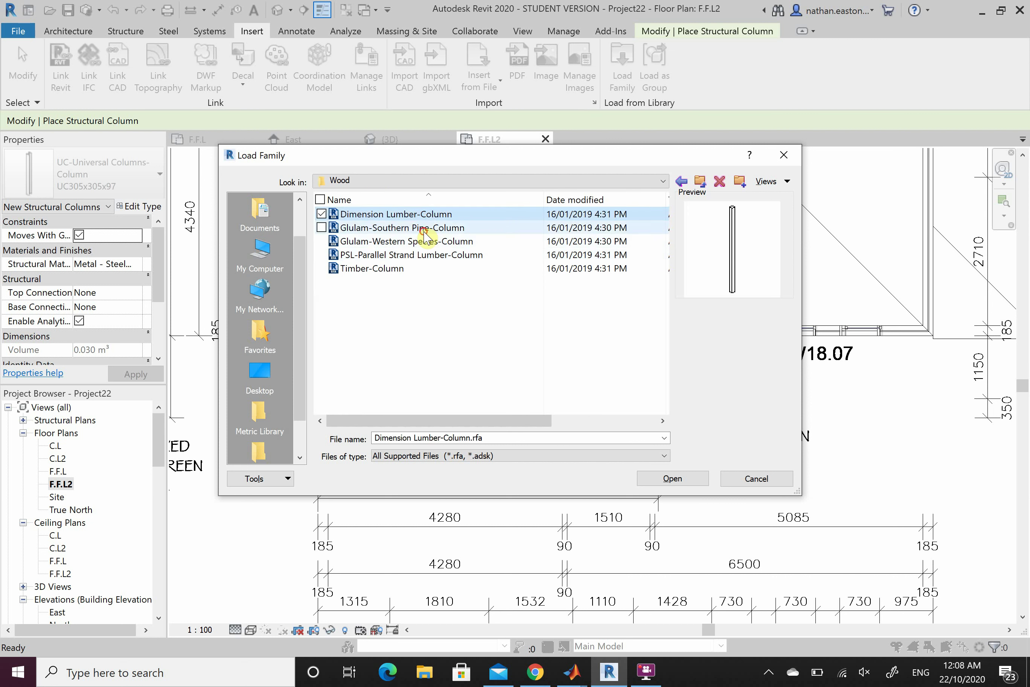
left_click(421, 228)
left_click(425, 255)
left_click(423, 268)
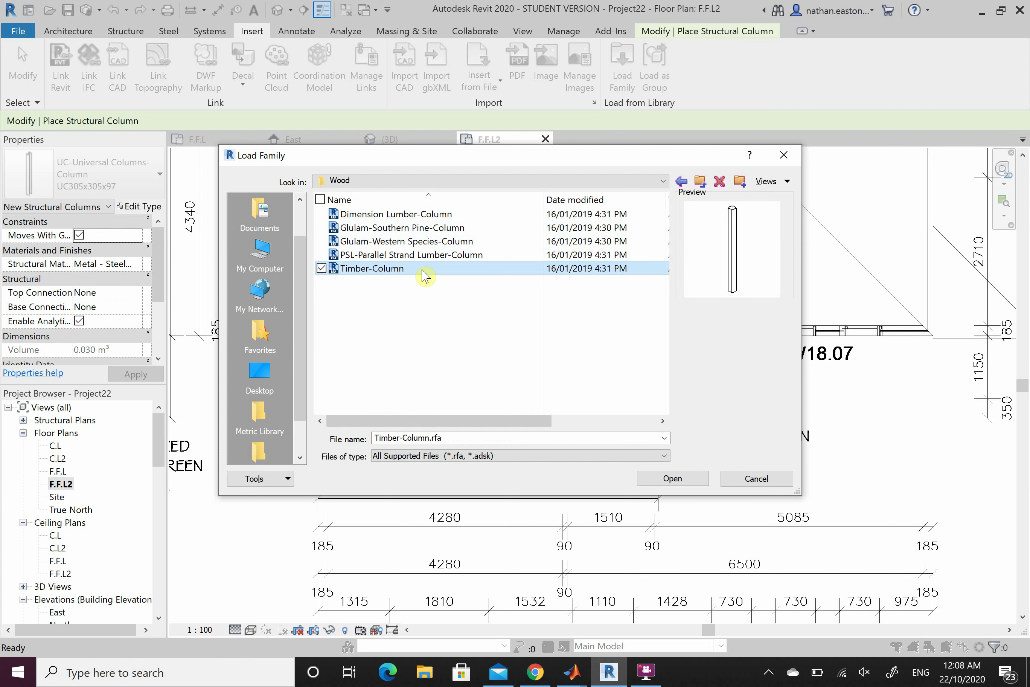
left_click(681, 181)
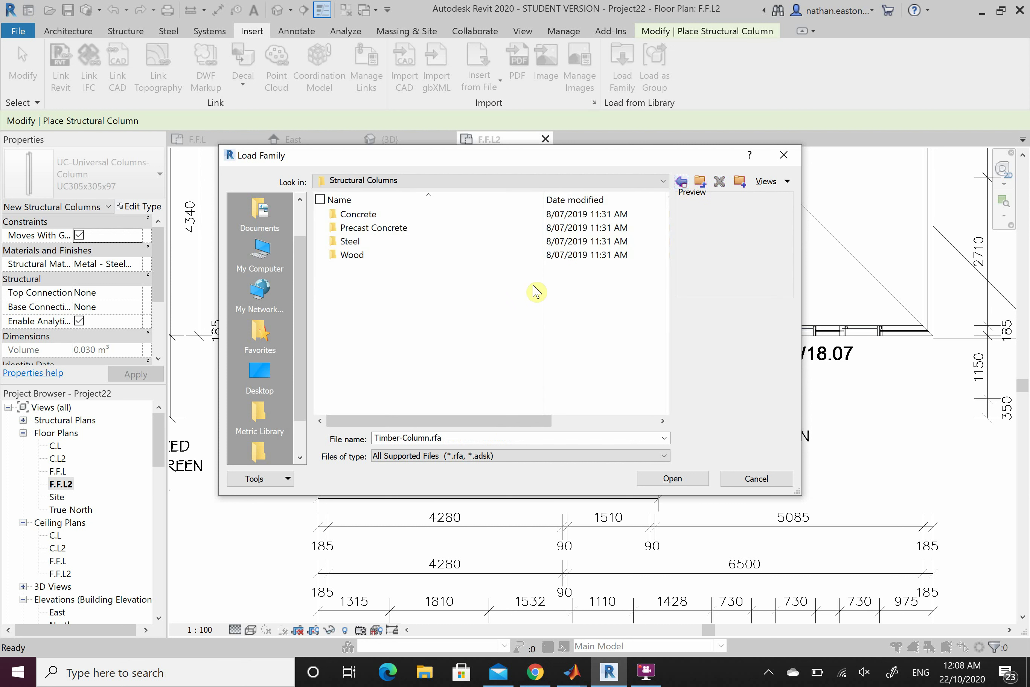
Open the Steel structural columns folder and preview SHS-Square Hollow Section-Column.
double_click(455, 242)
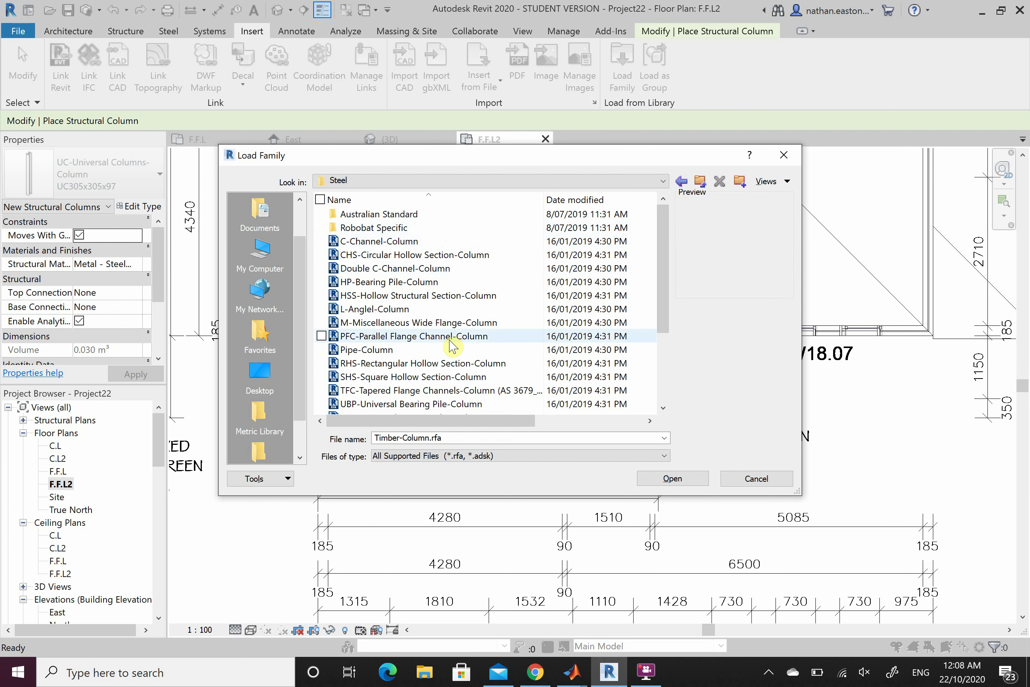
scroll(455, 342, "down", 2)
scroll(455, 342, "down", 1)
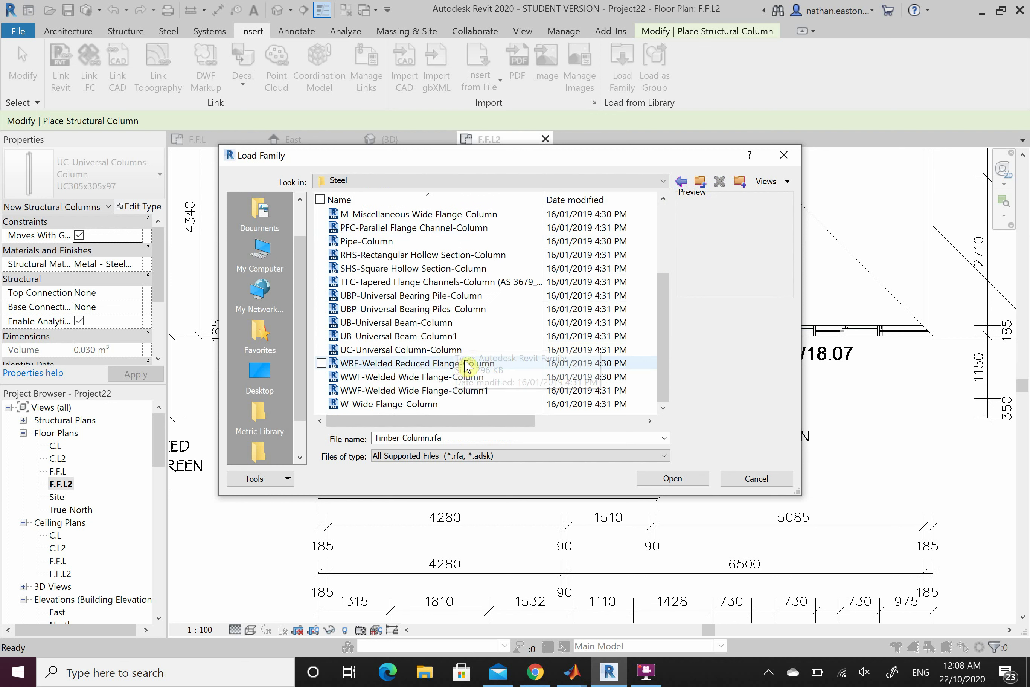
scroll(458, 350, "up", 1)
left_click(473, 310)
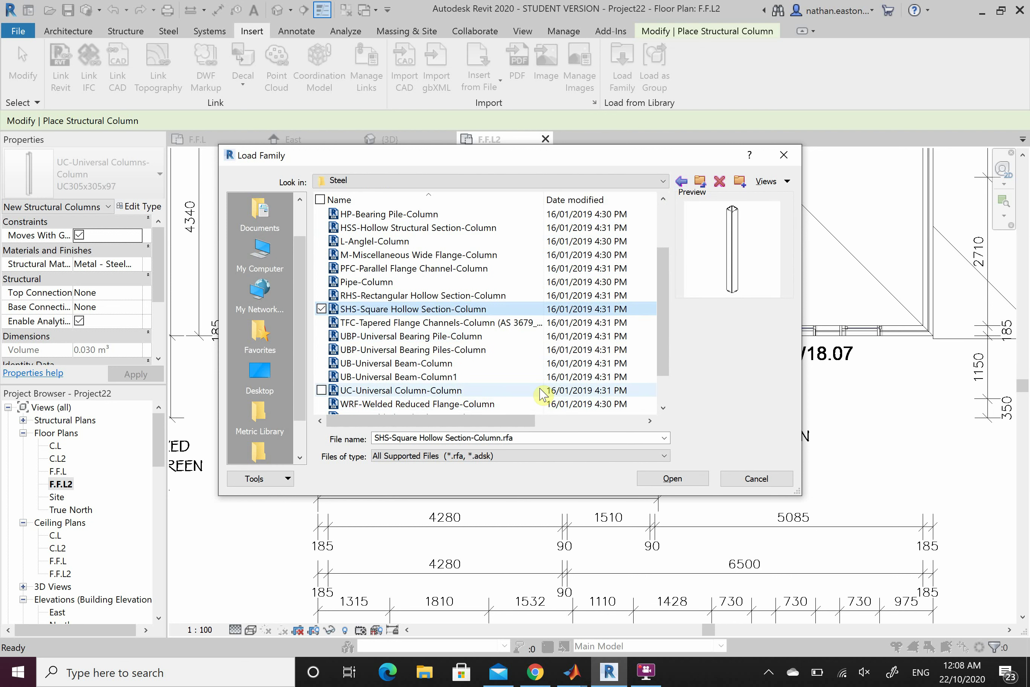
Open the SHS-Square Hollow Sections-Column (AS 1163_C350) family from the Australian Standard steel column folder.
scroll(532, 385, "up", 2)
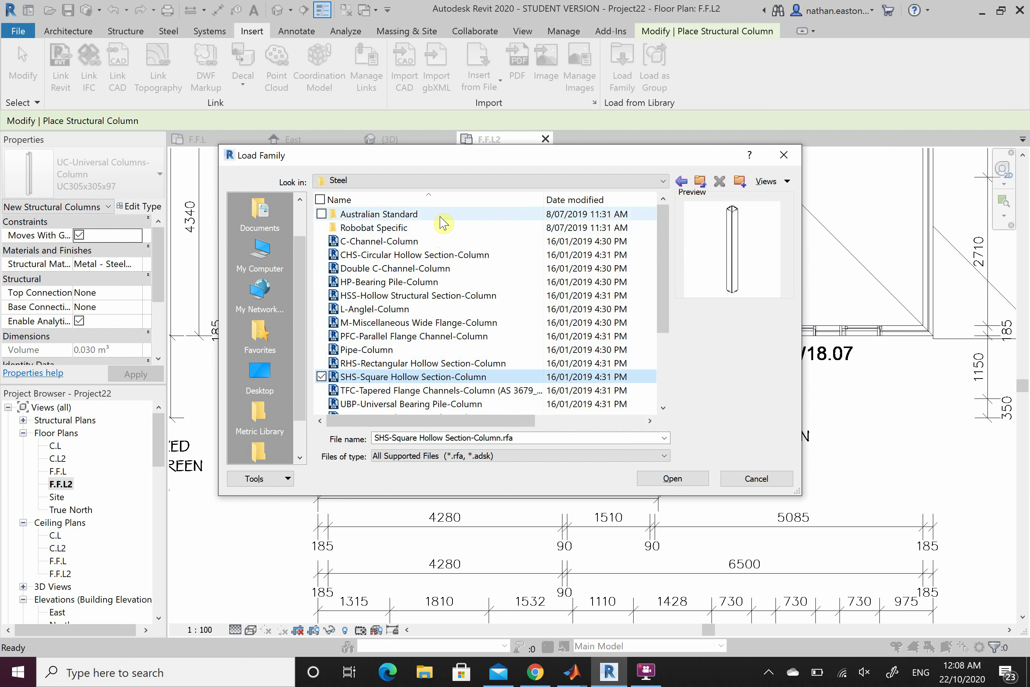
double_click(439, 215)
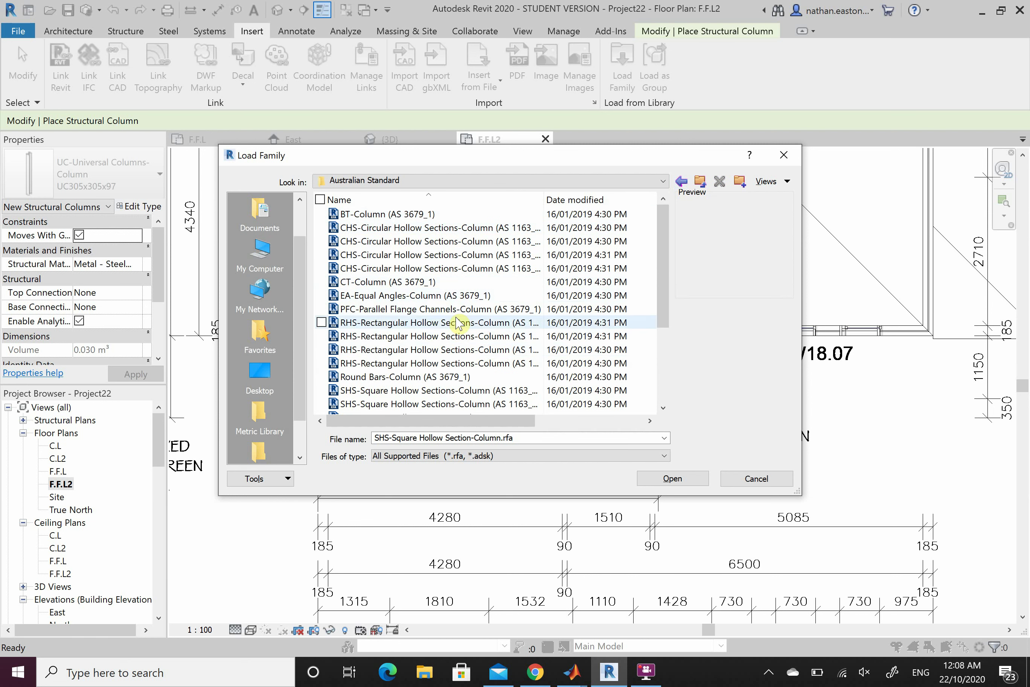
scroll(459, 328, "down", 3)
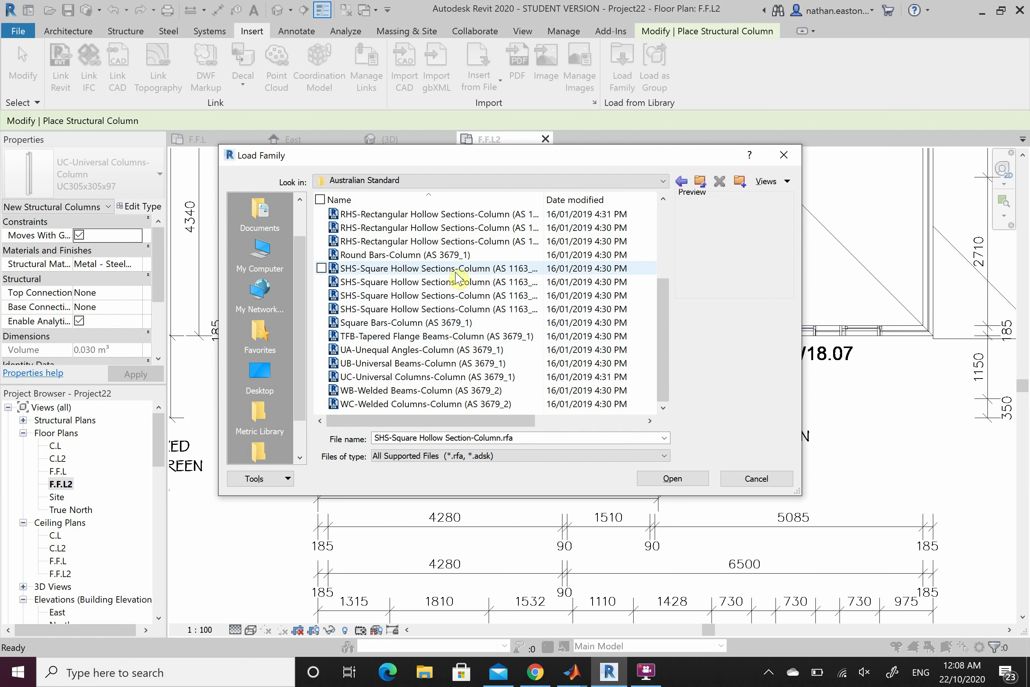
left_click(456, 269)
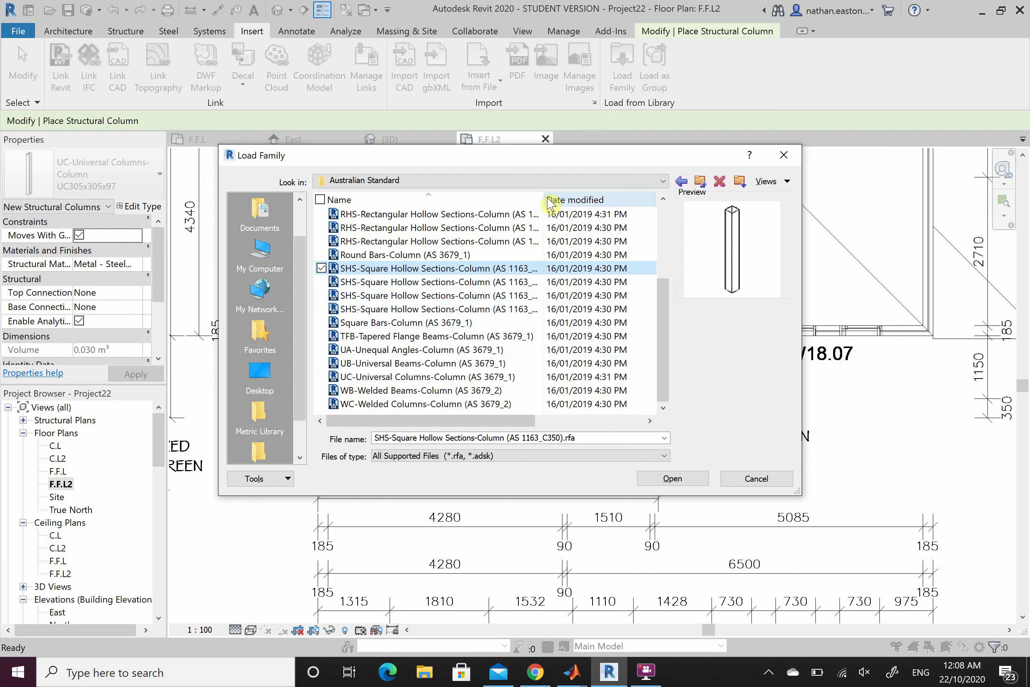
left_click_drag(544, 199, 588, 199)
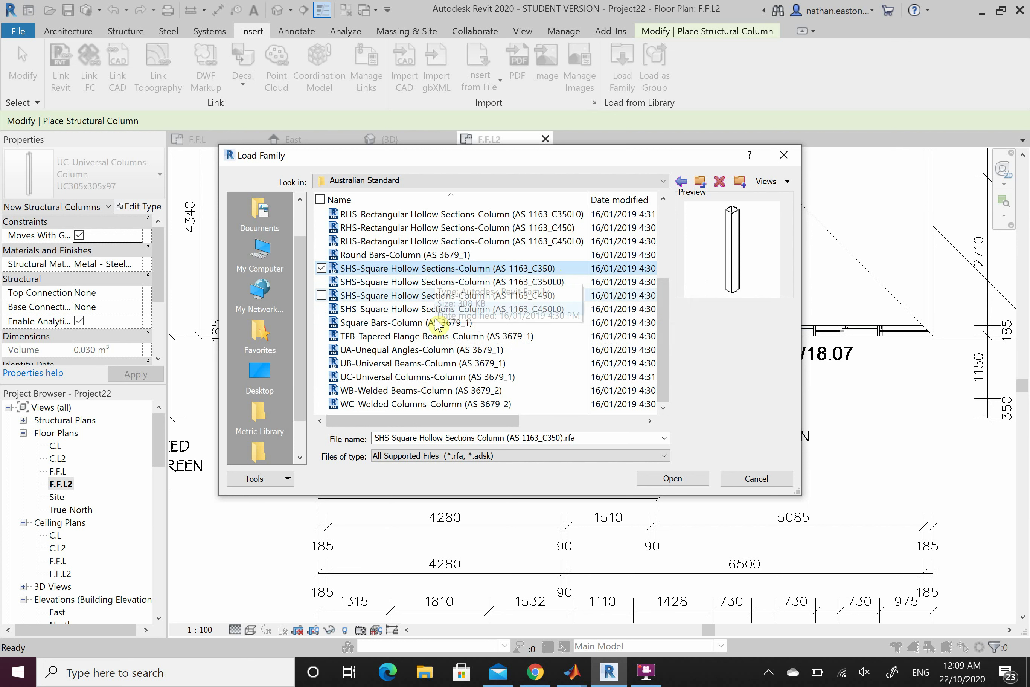
left_click(681, 481)
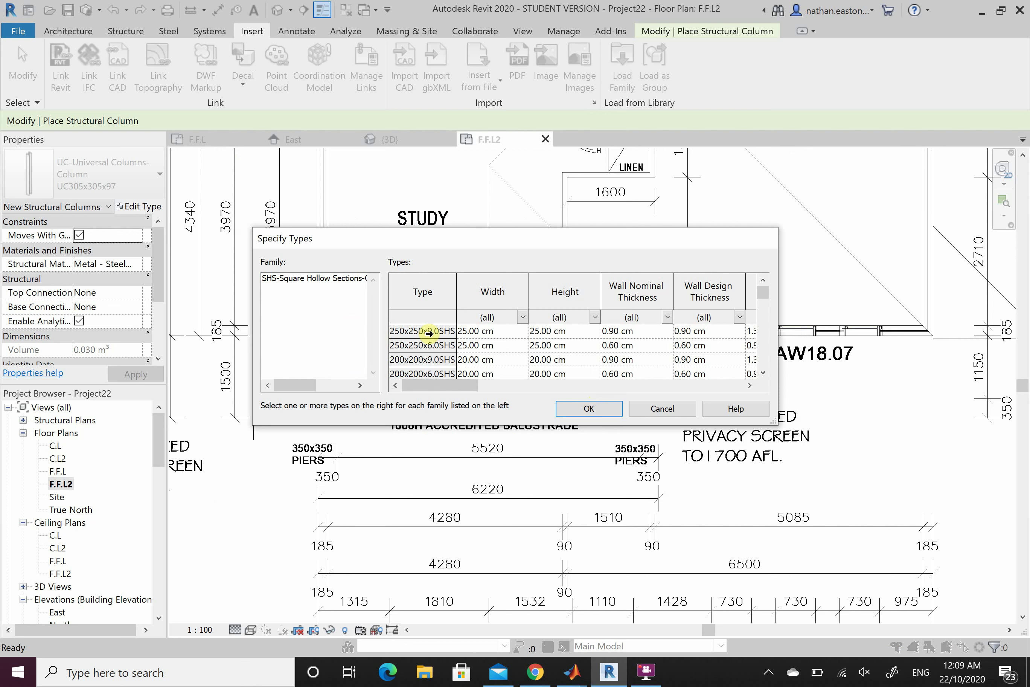
Load the 89x89x3.5SHS type of the square hollow section column.
scroll(437, 357, "down", 10)
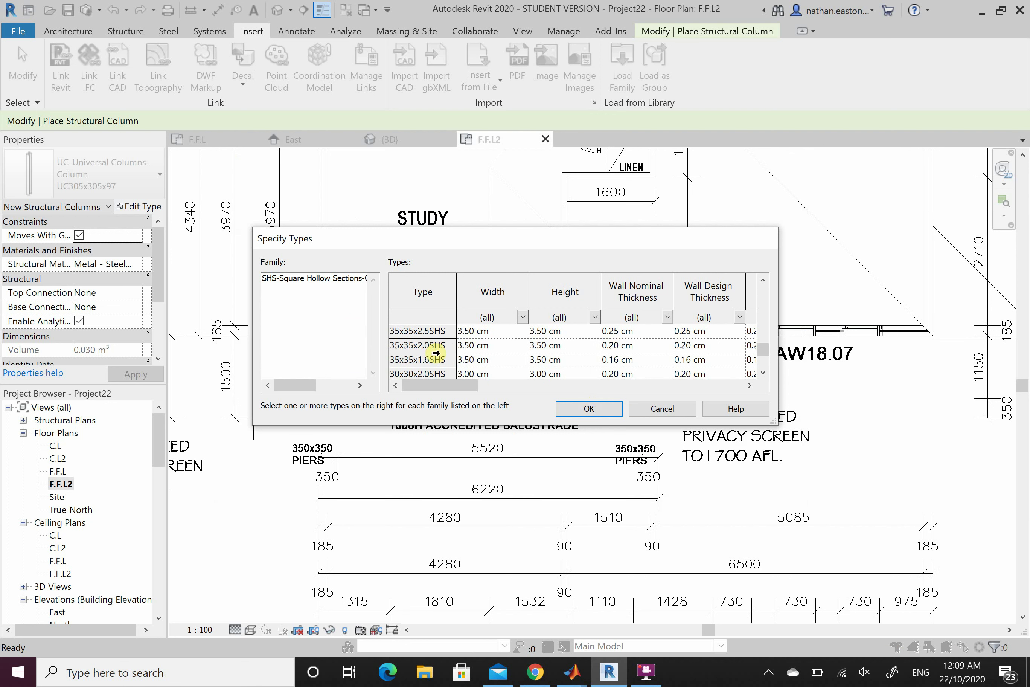
scroll(438, 359, "up", 5)
scroll(440, 349, "down", 1)
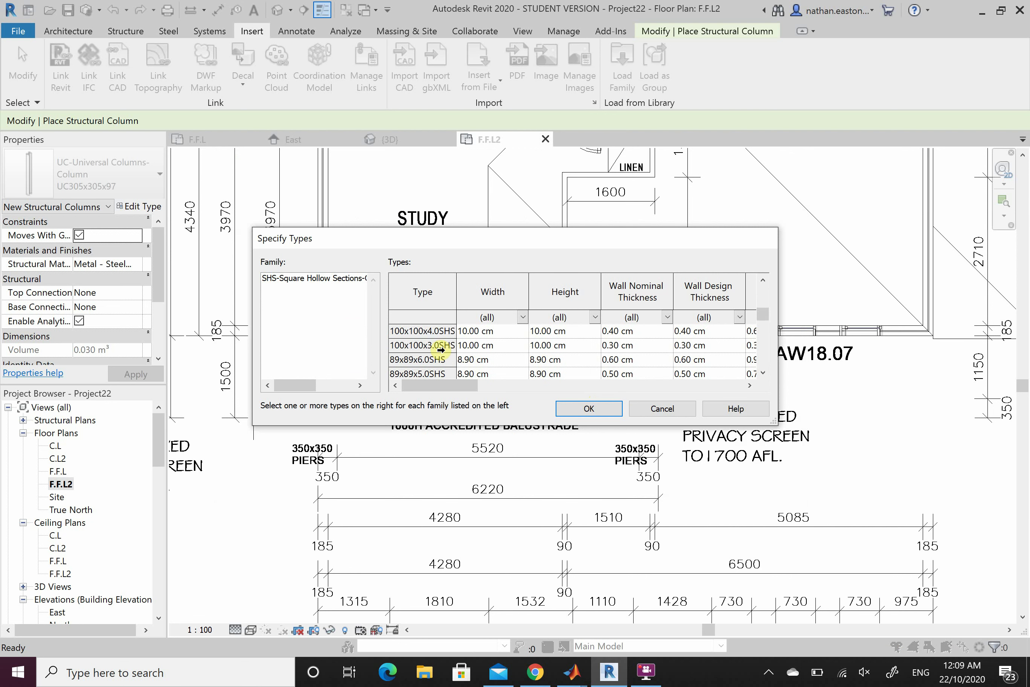
scroll(445, 350, "down", 2)
scroll(420, 361, "up", 1)
scroll(438, 360, "down", 1)
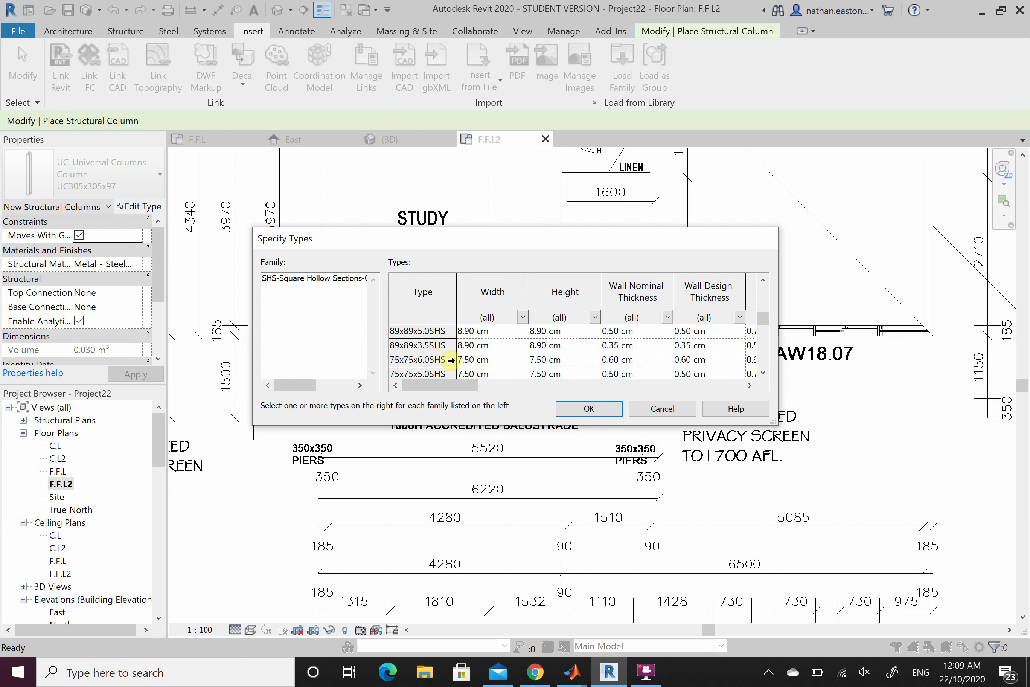
left_click(434, 348)
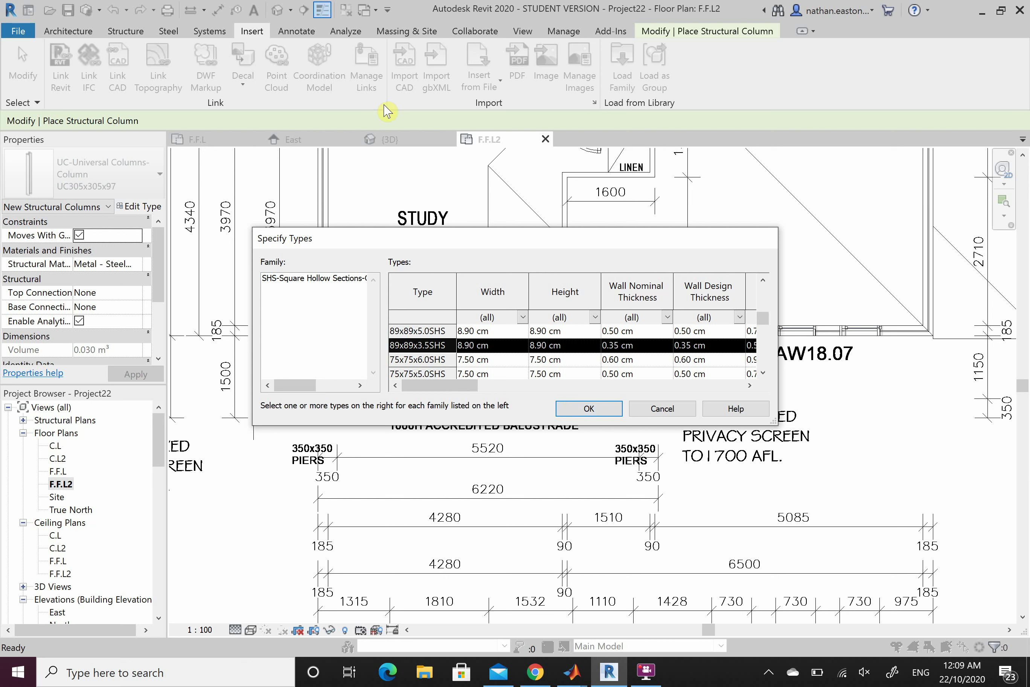
left_click(572, 412)
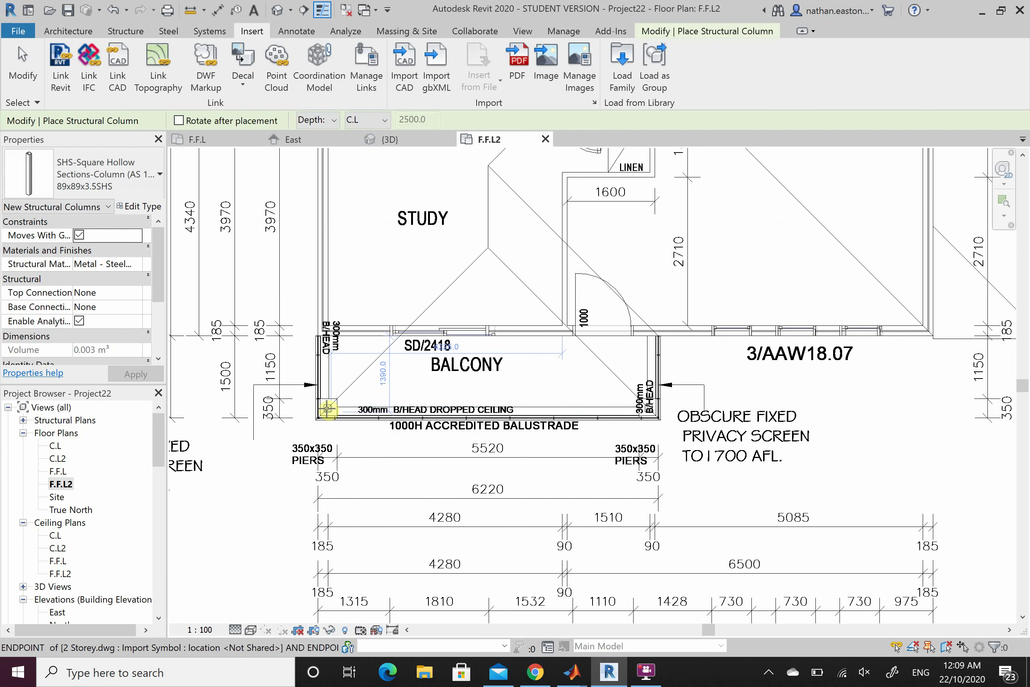
Place an 89x89x3.5SHS column on the small square at each front corner of the balcony, dismissing the save reminder.
scroll(327, 408, "up", 4)
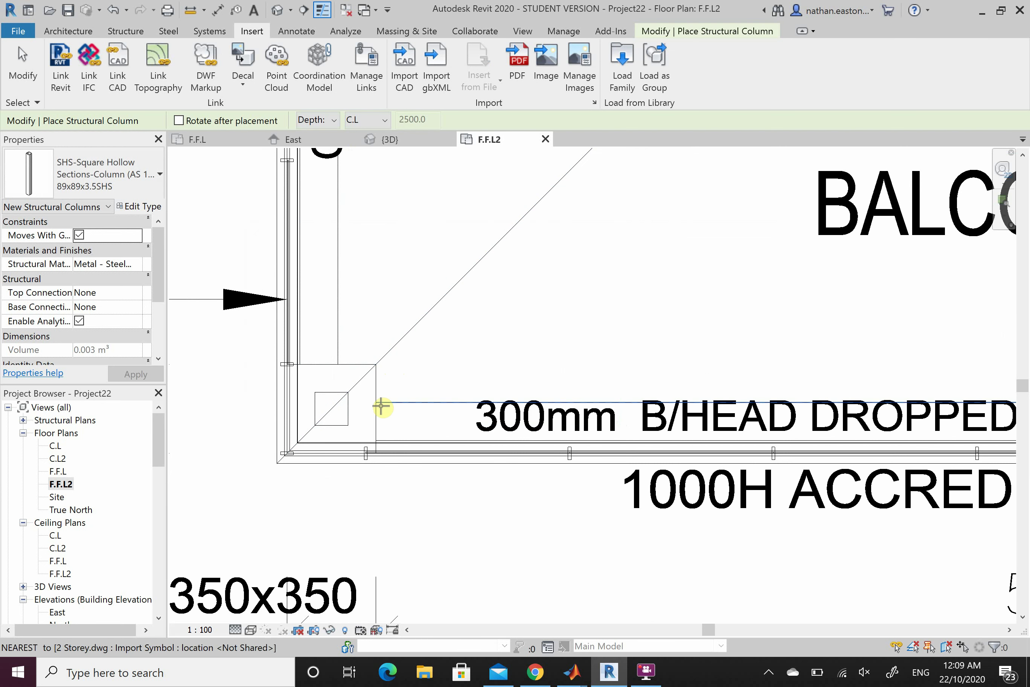
left_click(336, 424)
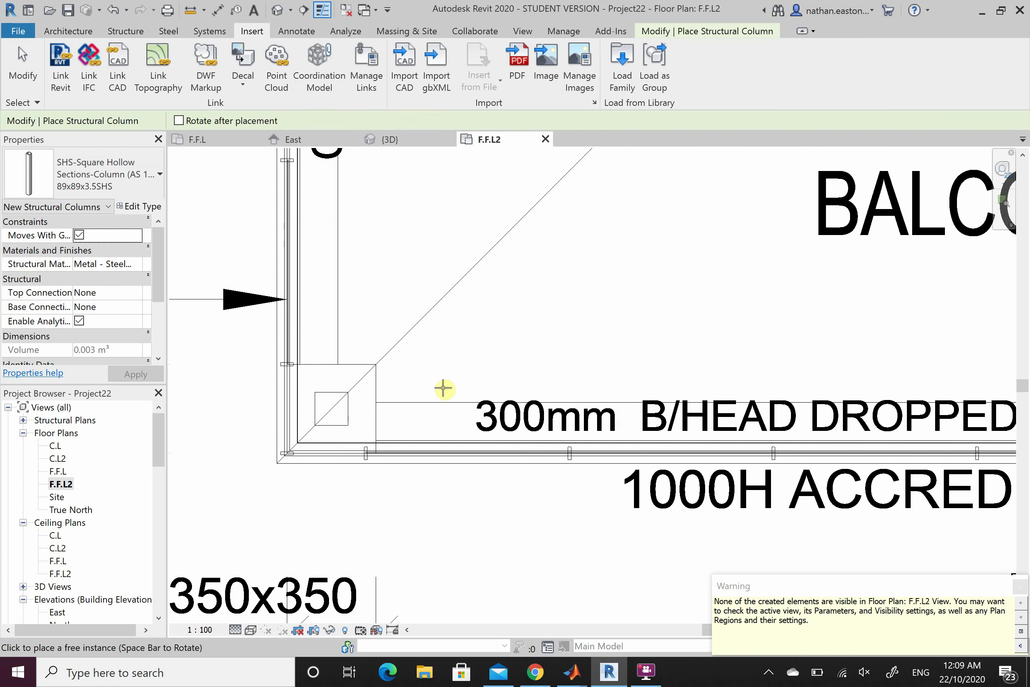
scroll(234, 398, "down", 10)
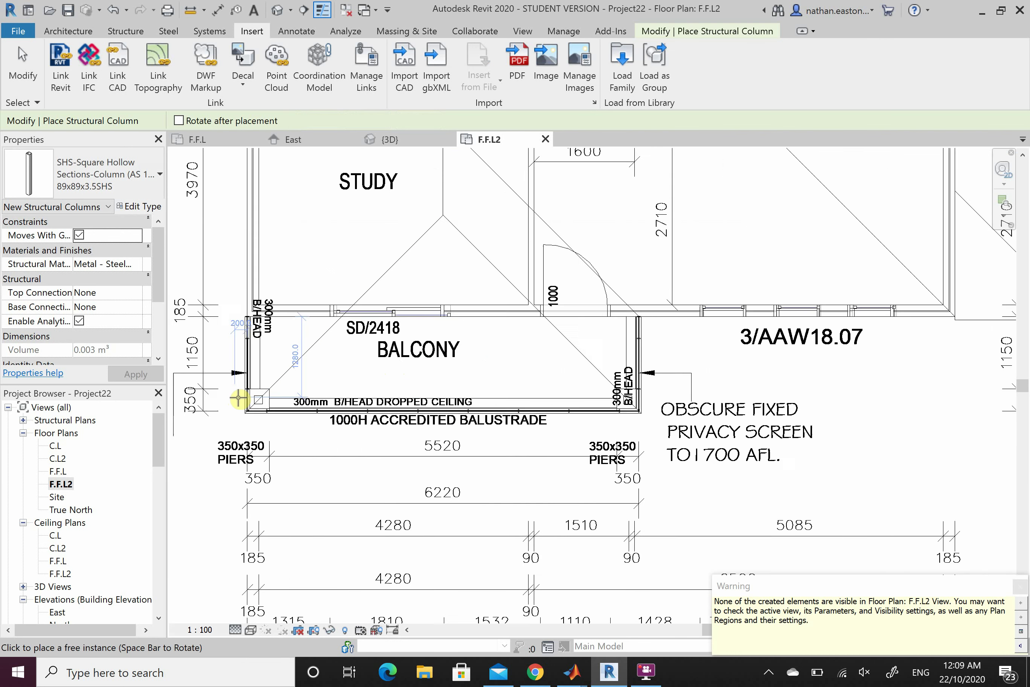
scroll(458, 396, "up", 6)
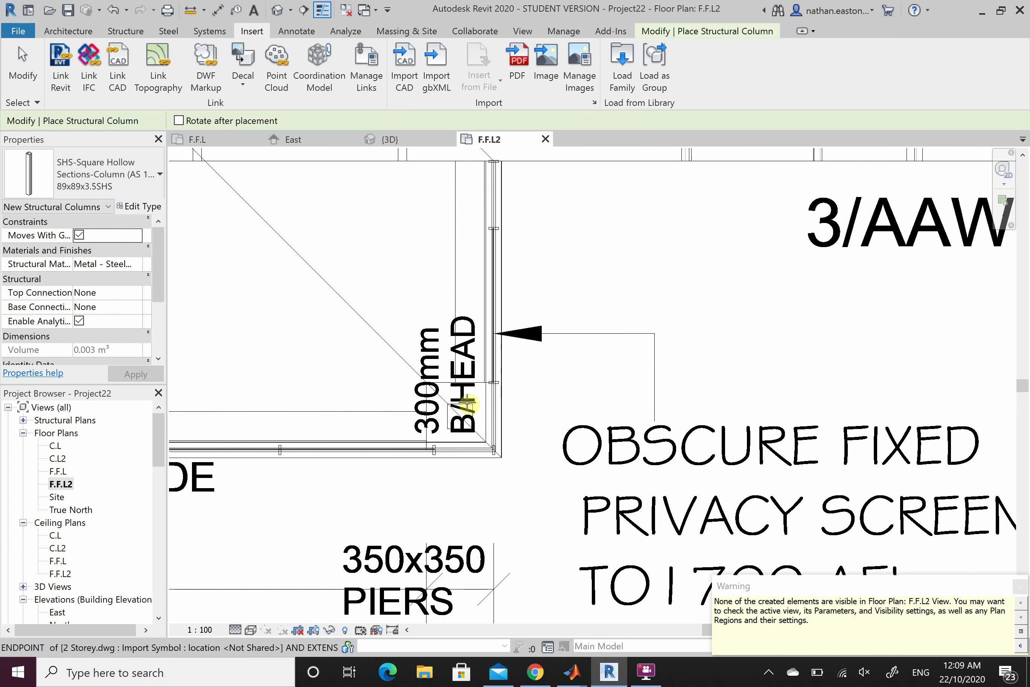
scroll(460, 433, "up", 4)
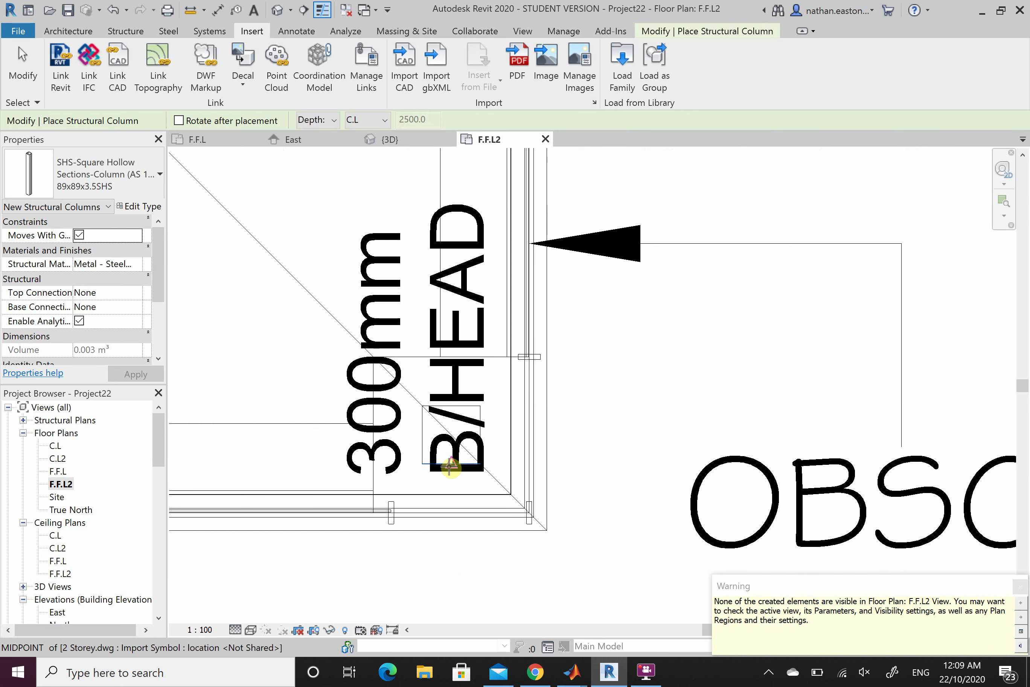
left_click(450, 463)
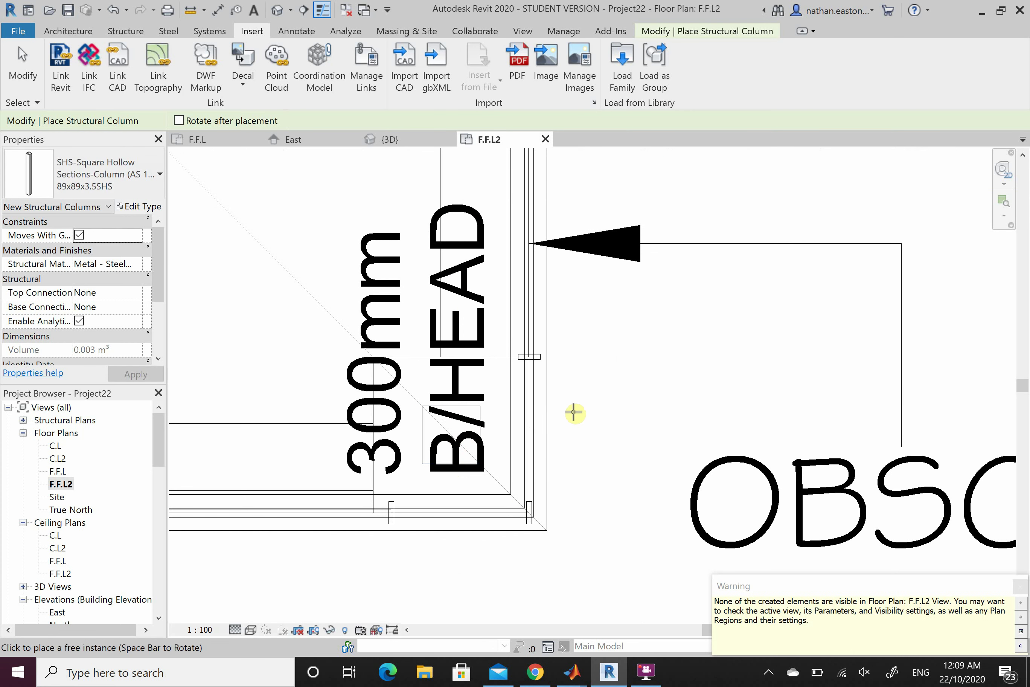
scroll(570, 407, "down", 1)
scroll(570, 406, "down", 4)
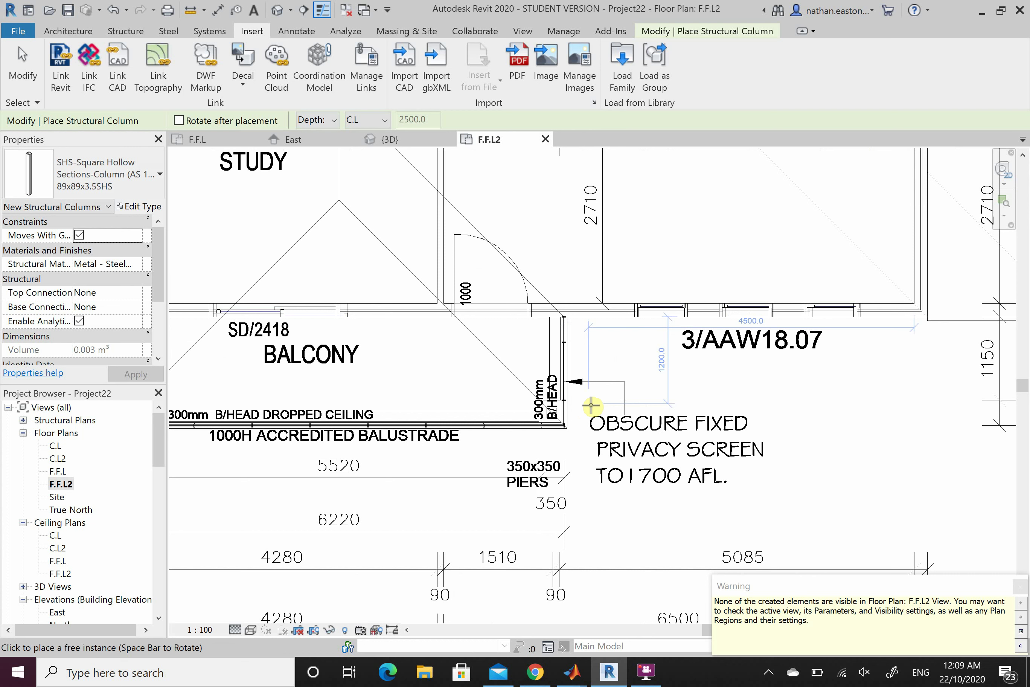
key("Escape")
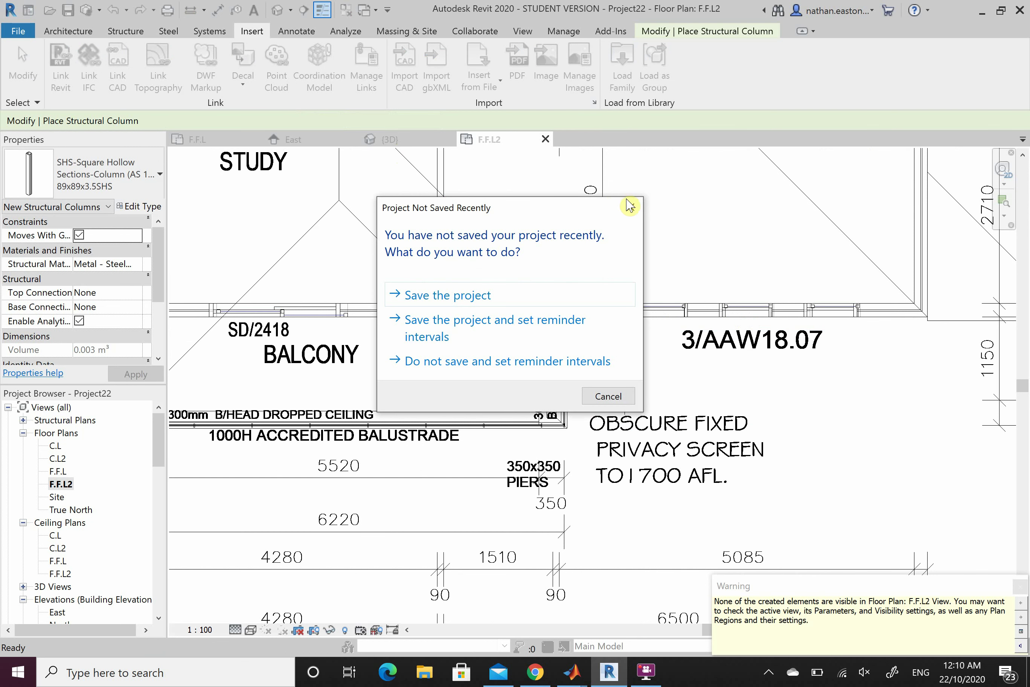
left_click(629, 205)
In the 3D view, set the base level of both balcony columns to F.F.L.
left_click(415, 140)
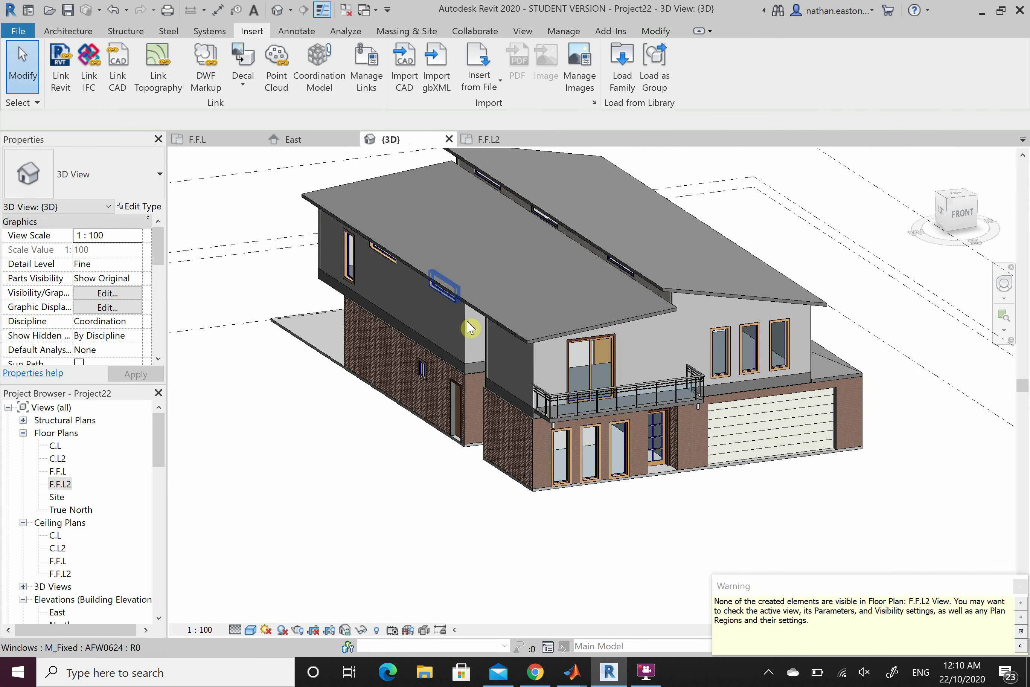
scroll(614, 451, "up", 4)
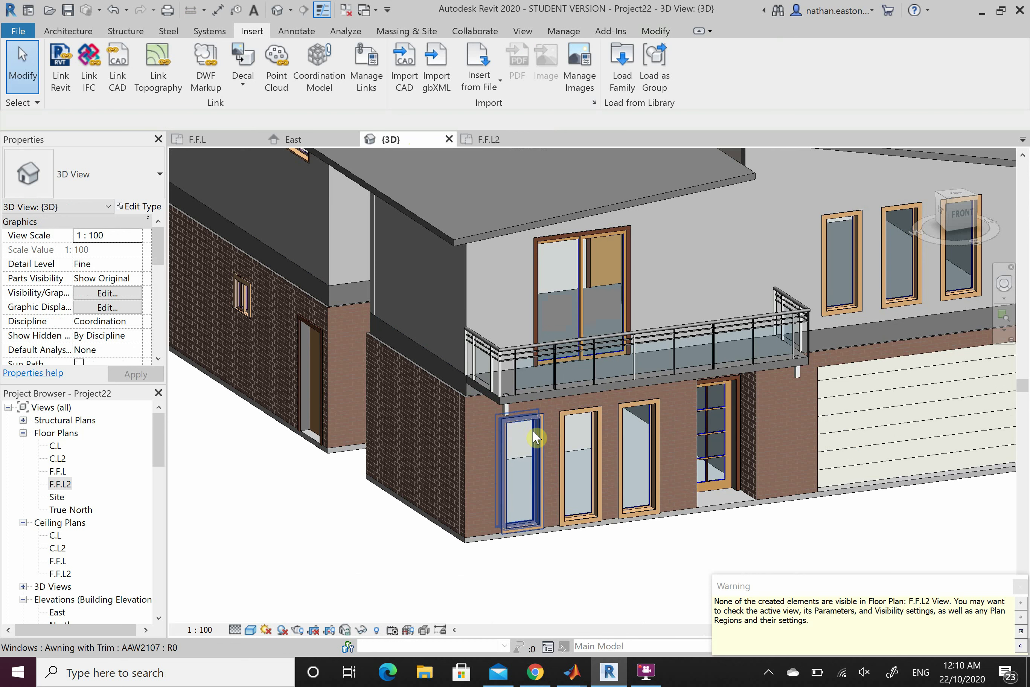
left_click(512, 415)
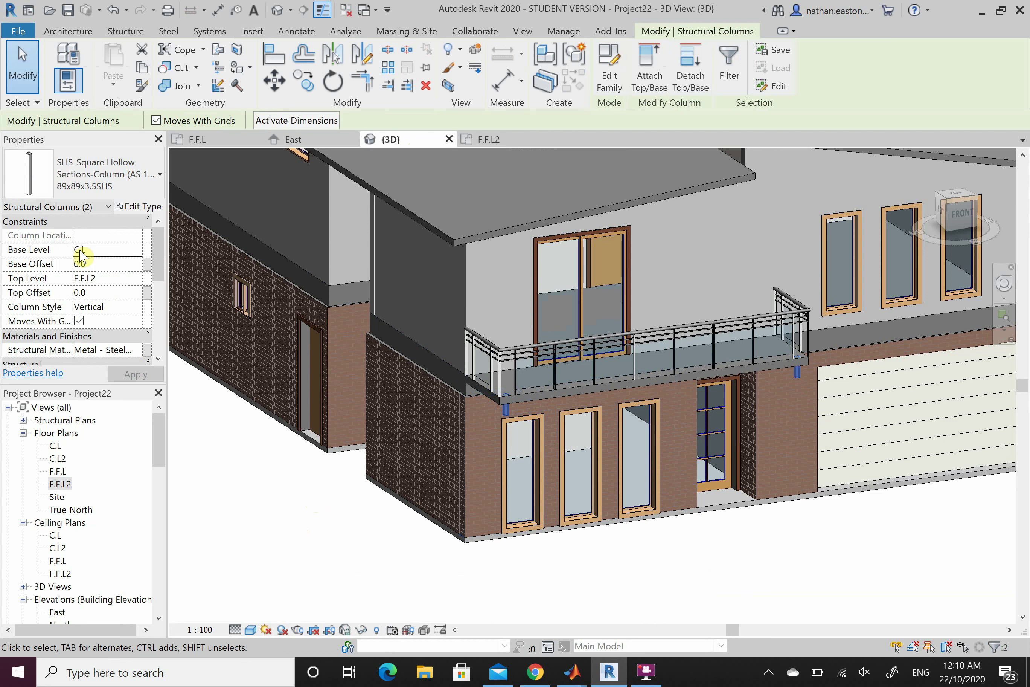
left_click(144, 256)
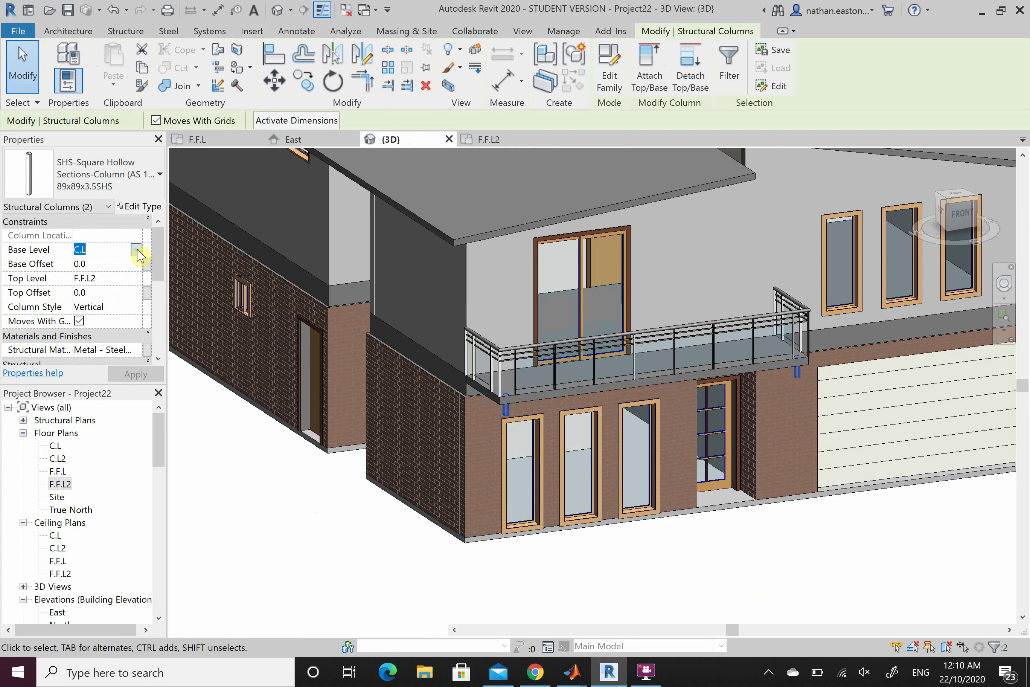
left_click(136, 249)
left_click(118, 268)
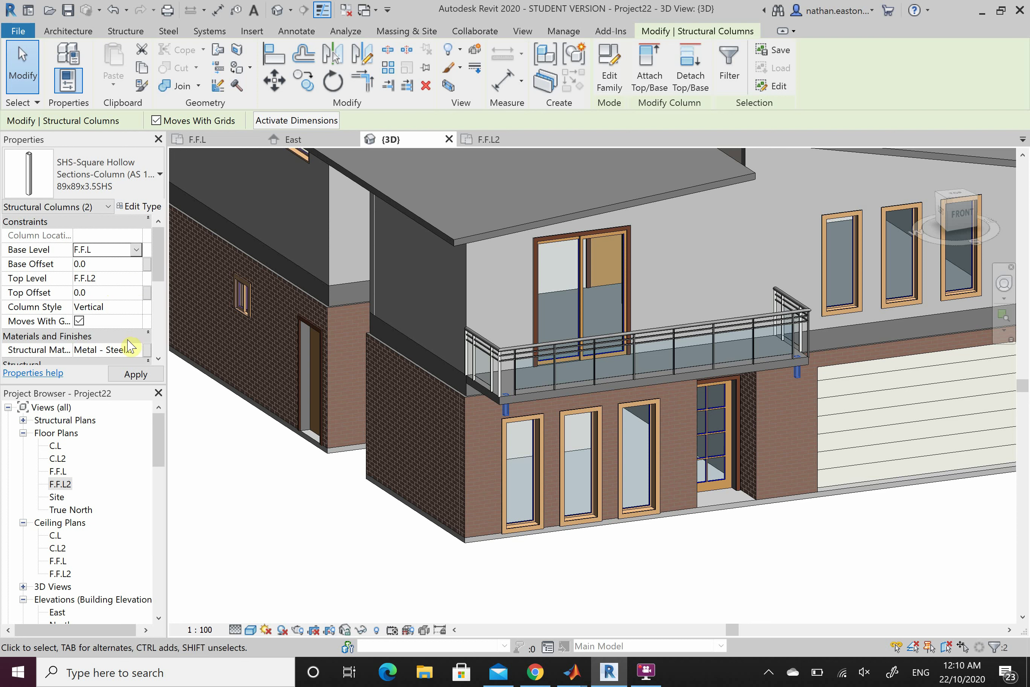
left_click(133, 375)
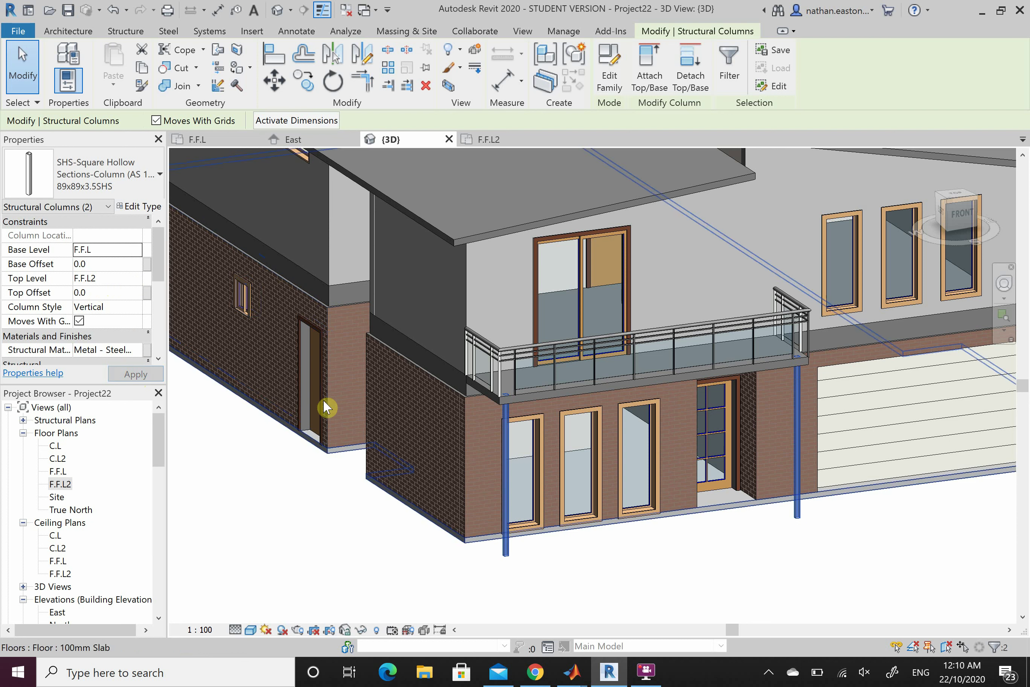
left_click(375, 544)
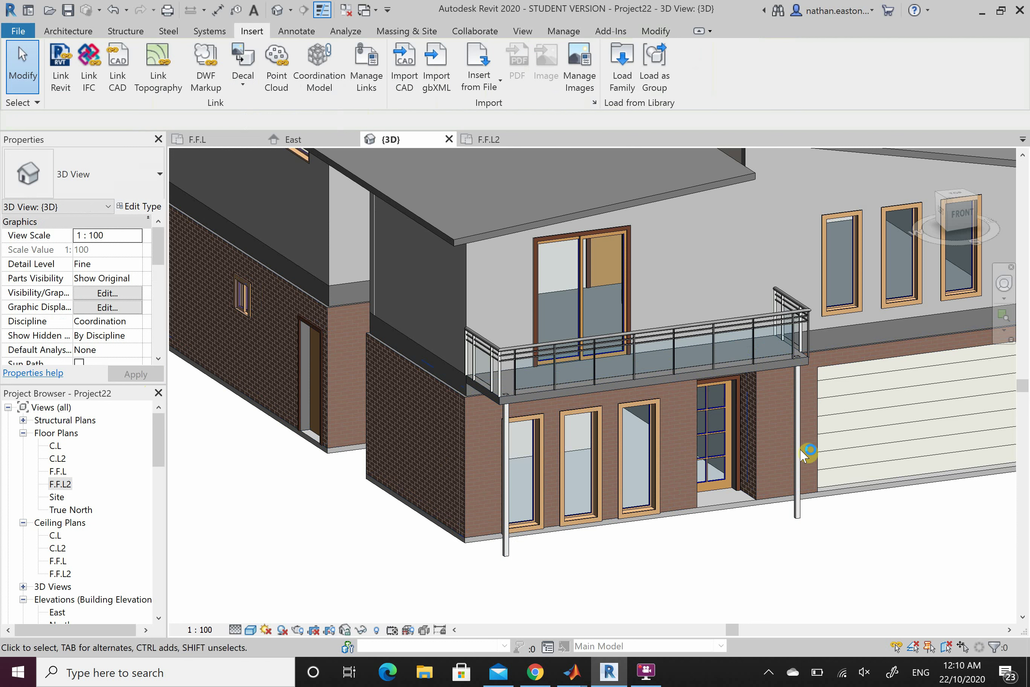
Attach the tops of both columns to the balcony floor slab.
left_click(804, 524)
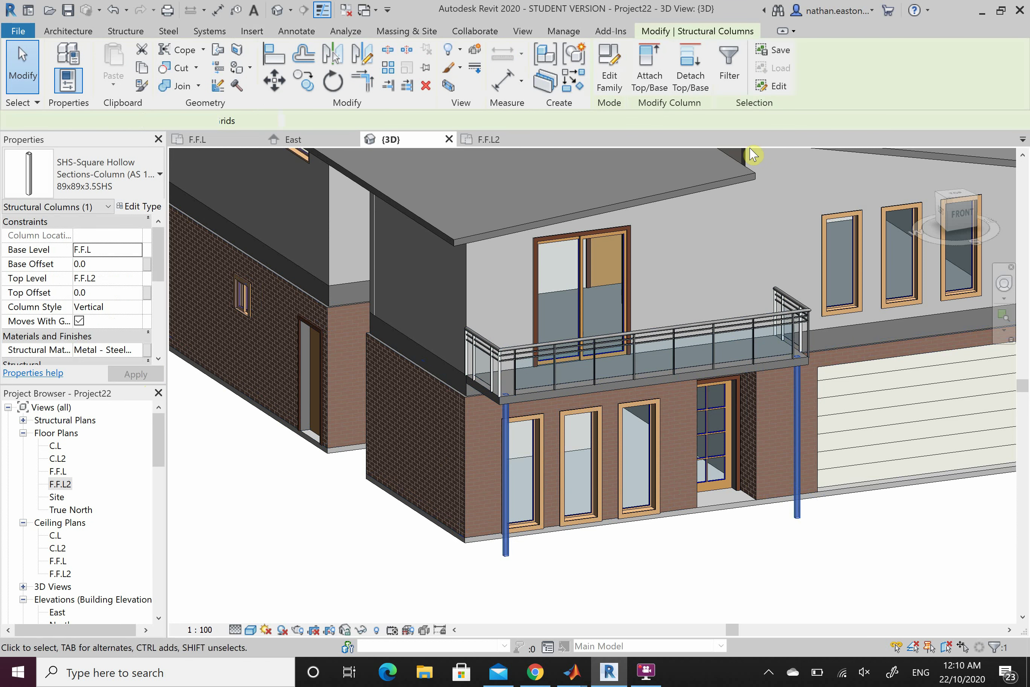
left_click(654, 76)
left_click(689, 382)
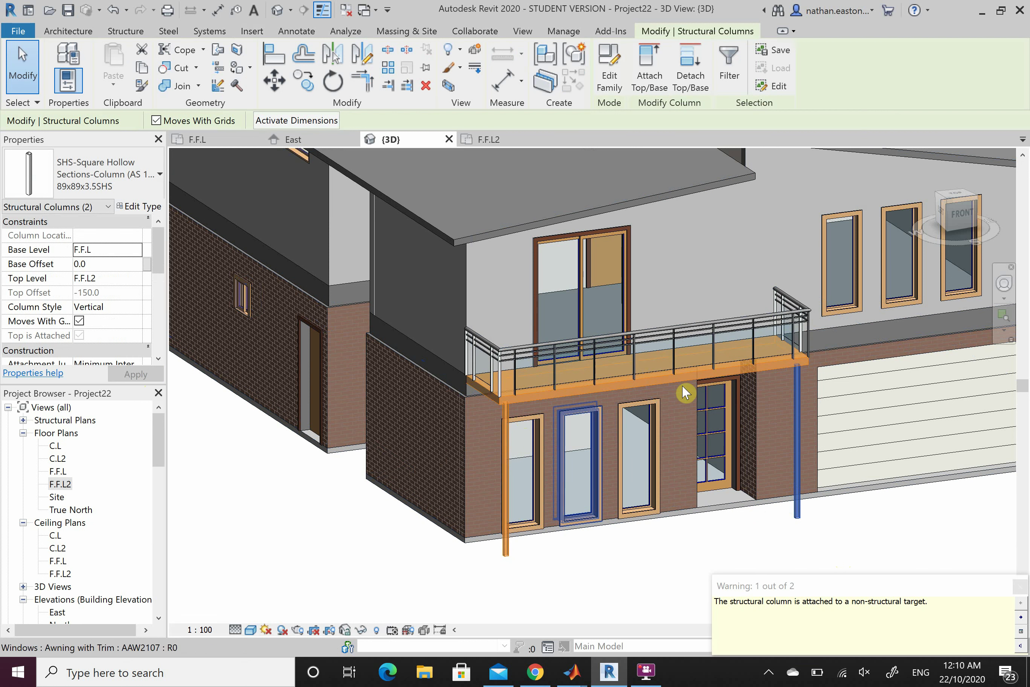
left_click(940, 544)
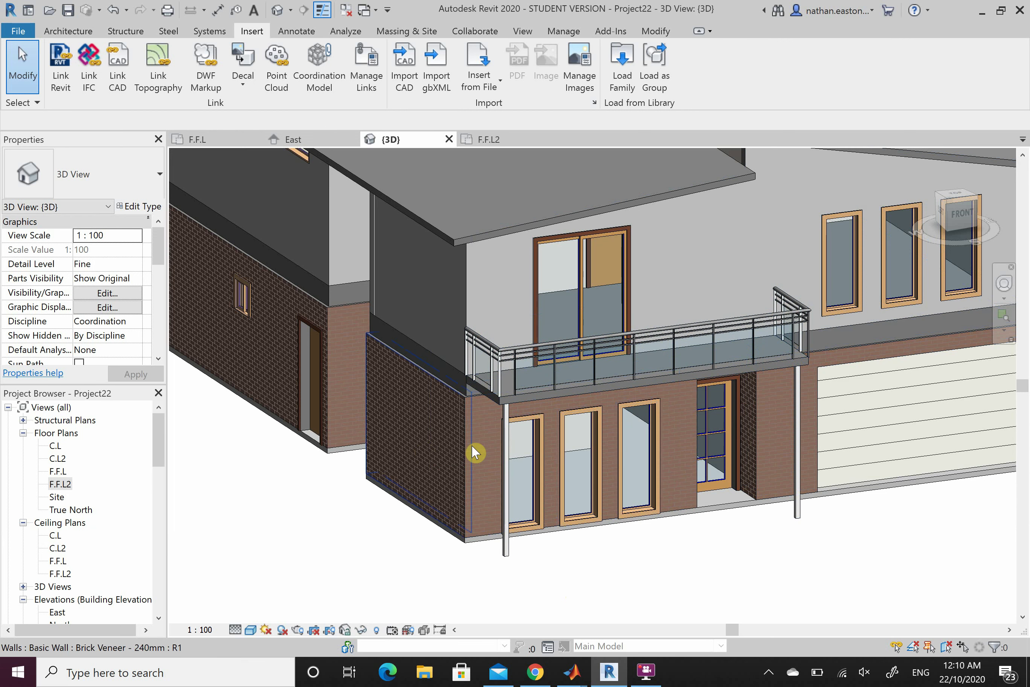
Examine the balcony and its two support columns from the front in the 3D view.
scroll(475, 451, "down", 5)
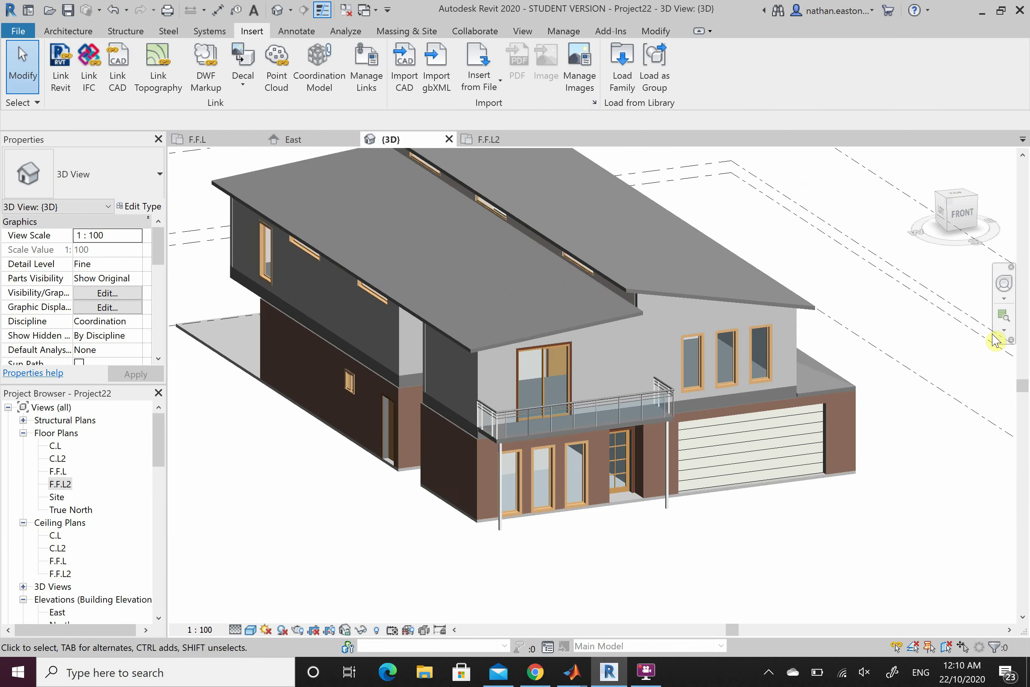
left_click(1004, 284)
left_click_drag(510, 531, 455, 532)
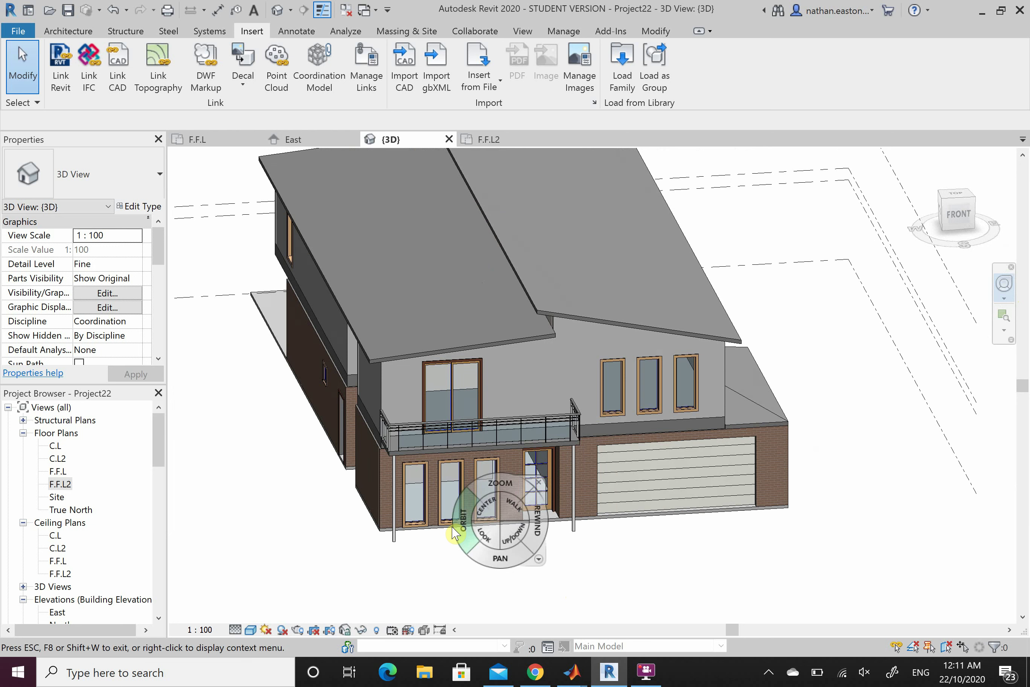
key("Escape")
scroll(398, 551, "up", 3)
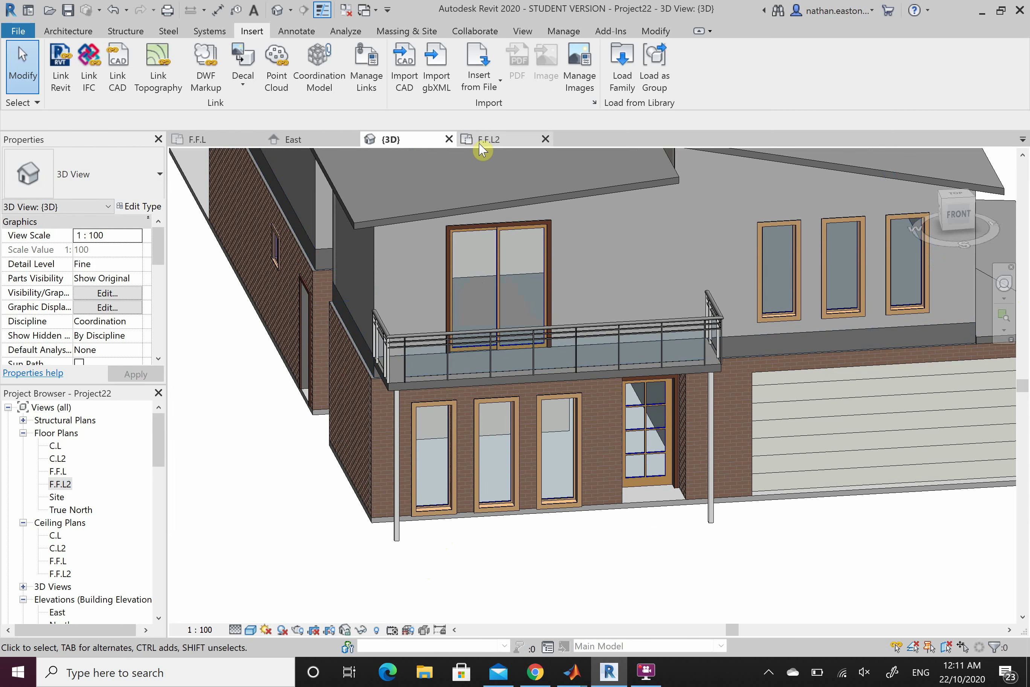
On the F.F.L floor plan, create a rectangular Generic 150mm floor about 1385 mm deep, from the front wall's outer corner around both balcony columns.
left_click(214, 141)
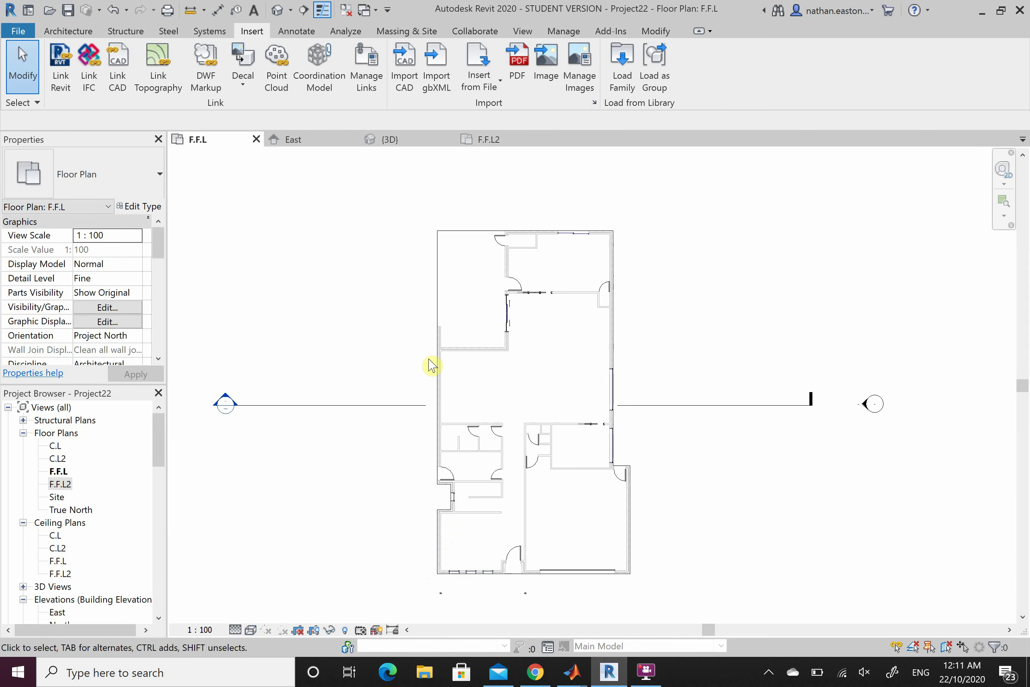
scroll(485, 529, "up", 6)
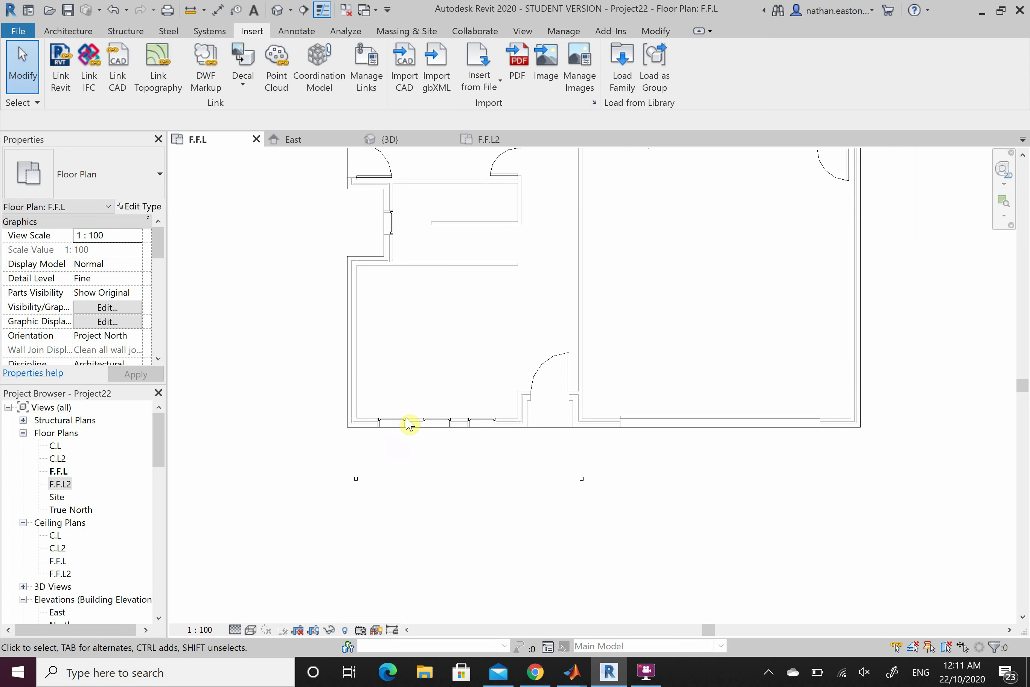
left_click(77, 34)
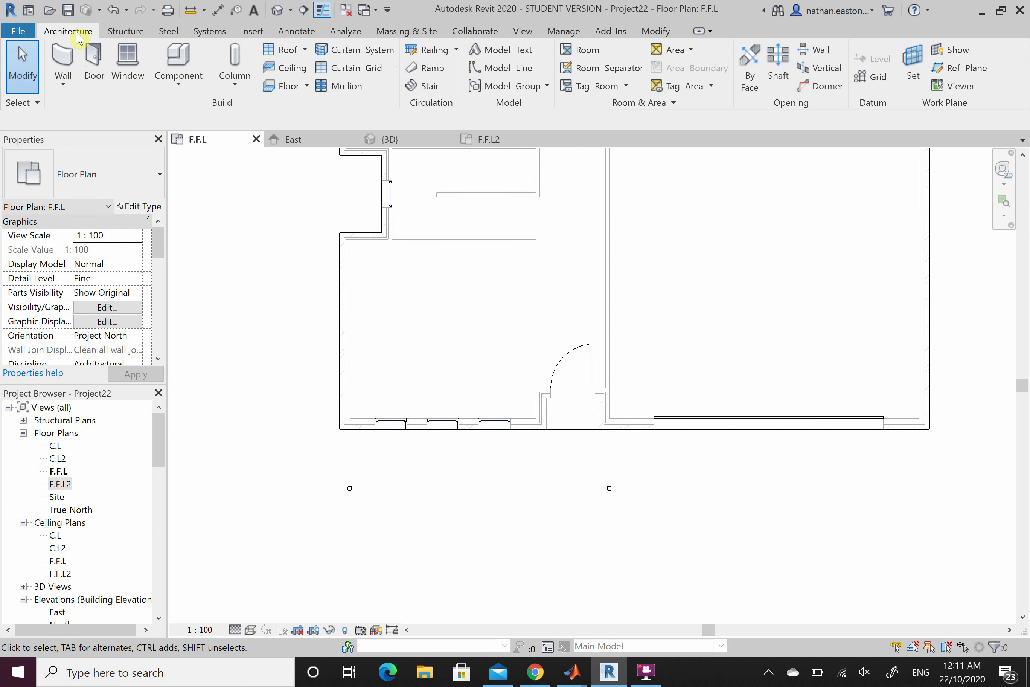
left_click(284, 86)
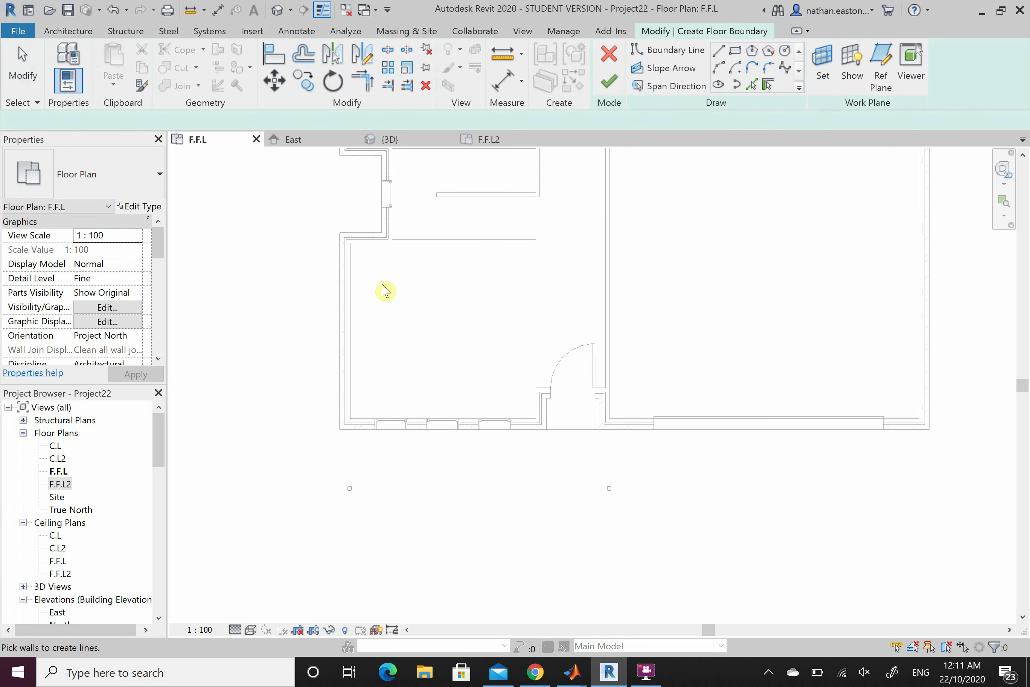
left_click(737, 51)
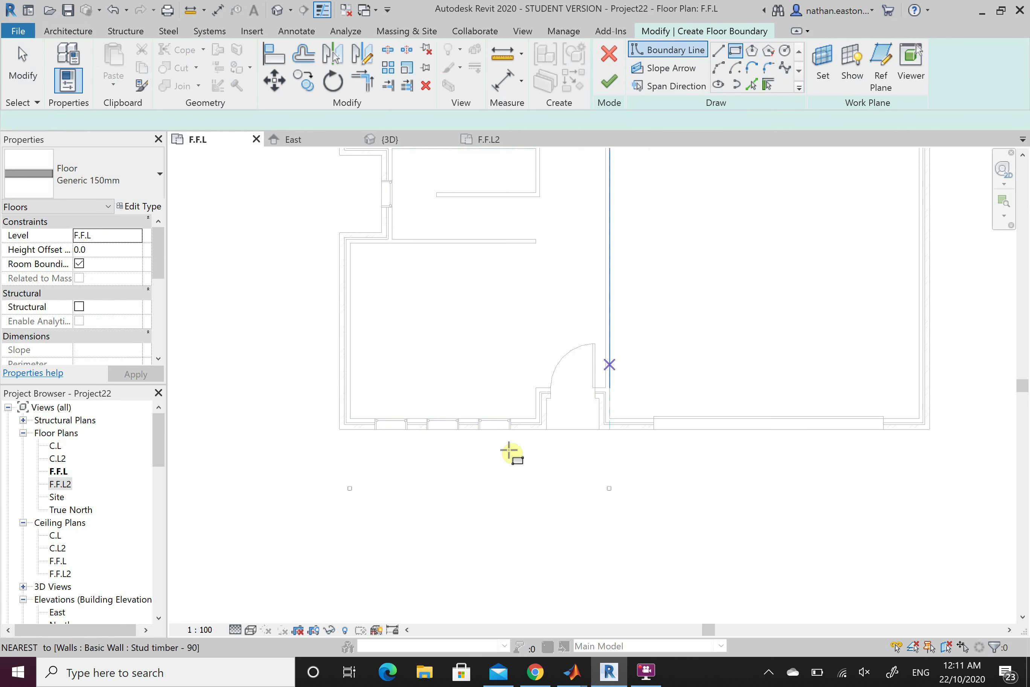
left_click(340, 429)
scroll(625, 510, "up", 5)
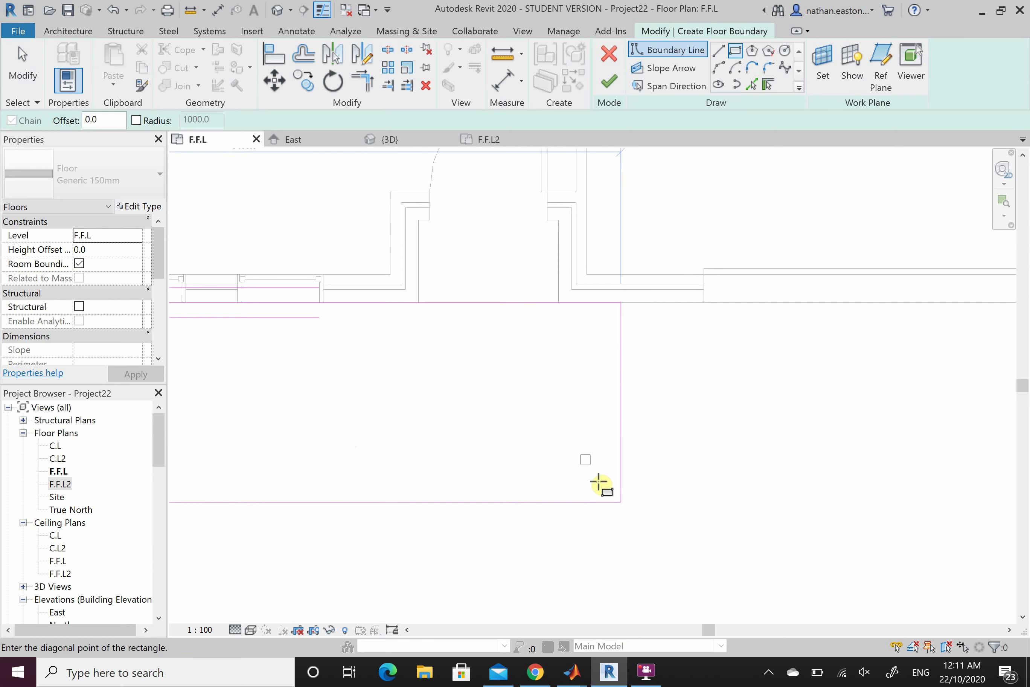
scroll(587, 450, "up", 3)
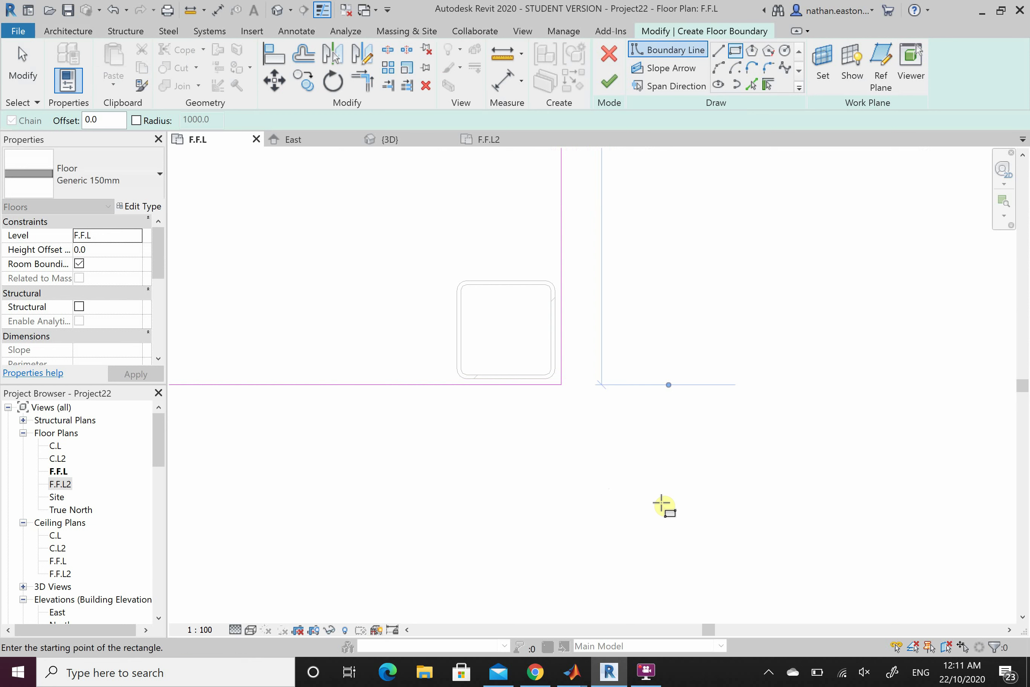
scroll(662, 506, "down", 6)
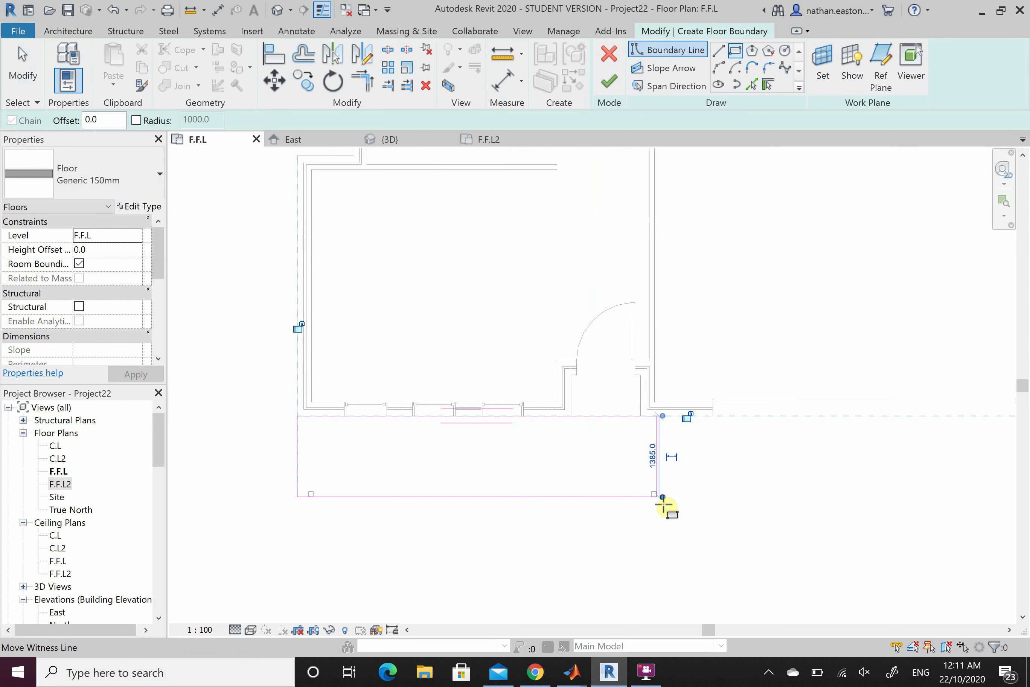
left_click(611, 85)
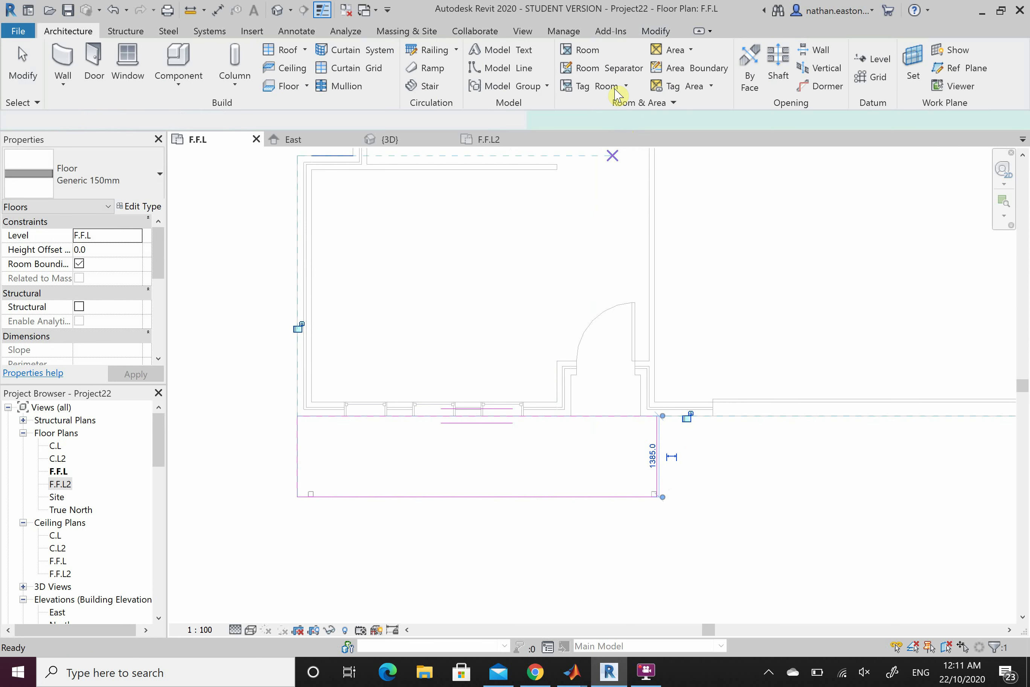
Examine the ground-level porch slab around the columns, and the whole house from the front and side in the 3D view.
left_click(389, 141)
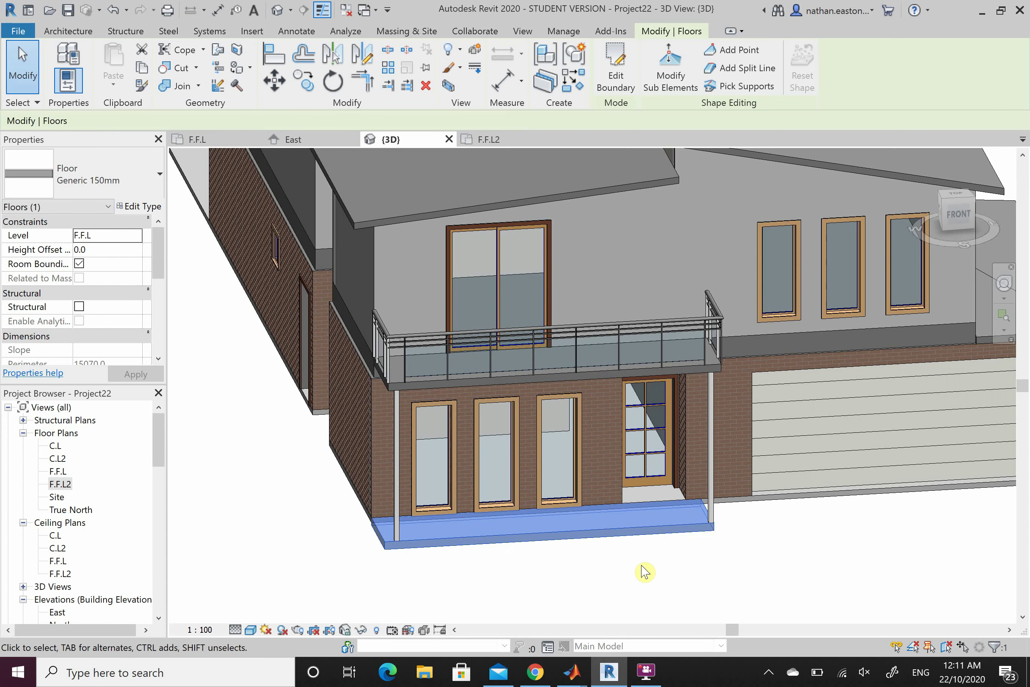
left_click(667, 576)
scroll(714, 549, "up", 2)
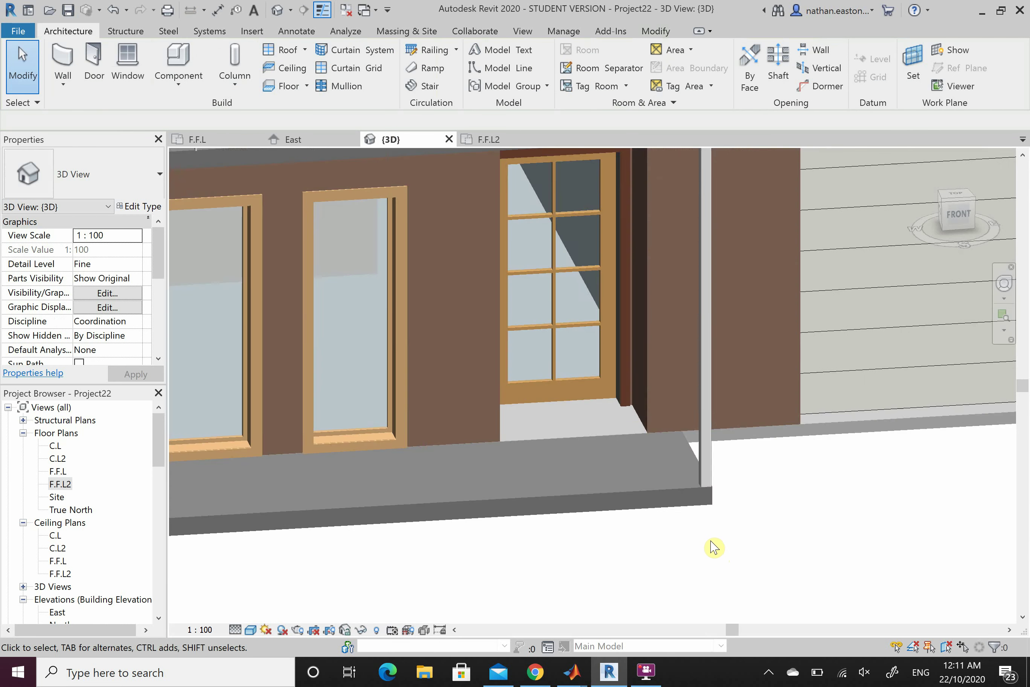
scroll(713, 547, "down", 4)
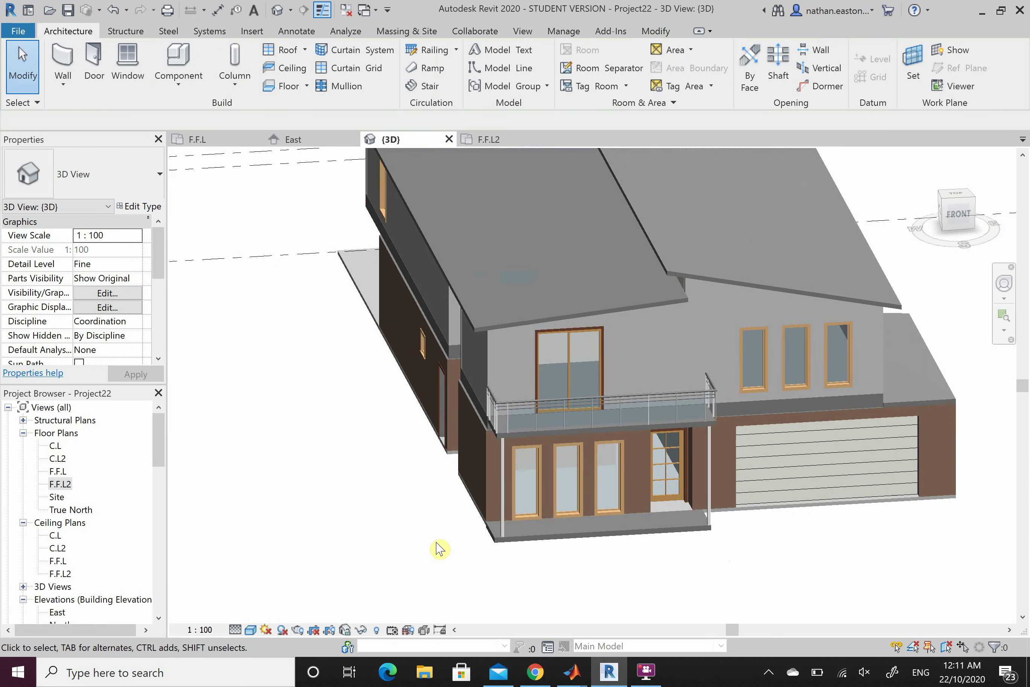
scroll(439, 548, "down", 3)
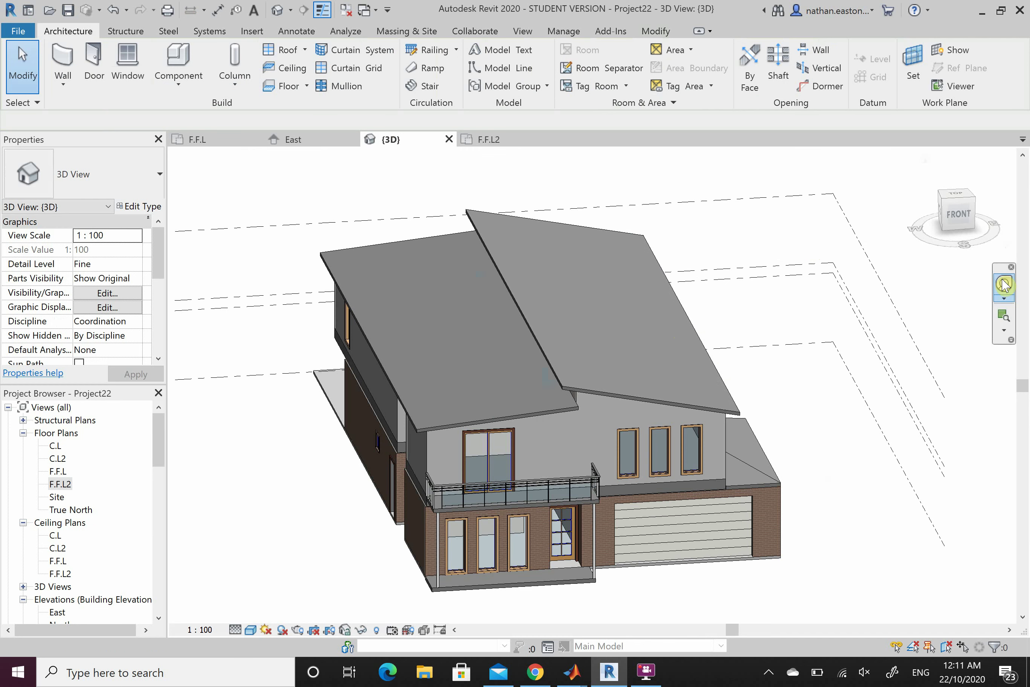
left_click(1004, 284)
left_click_drag(419, 451, 715, 478)
scroll(681, 476, "up", 1)
left_click(756, 418)
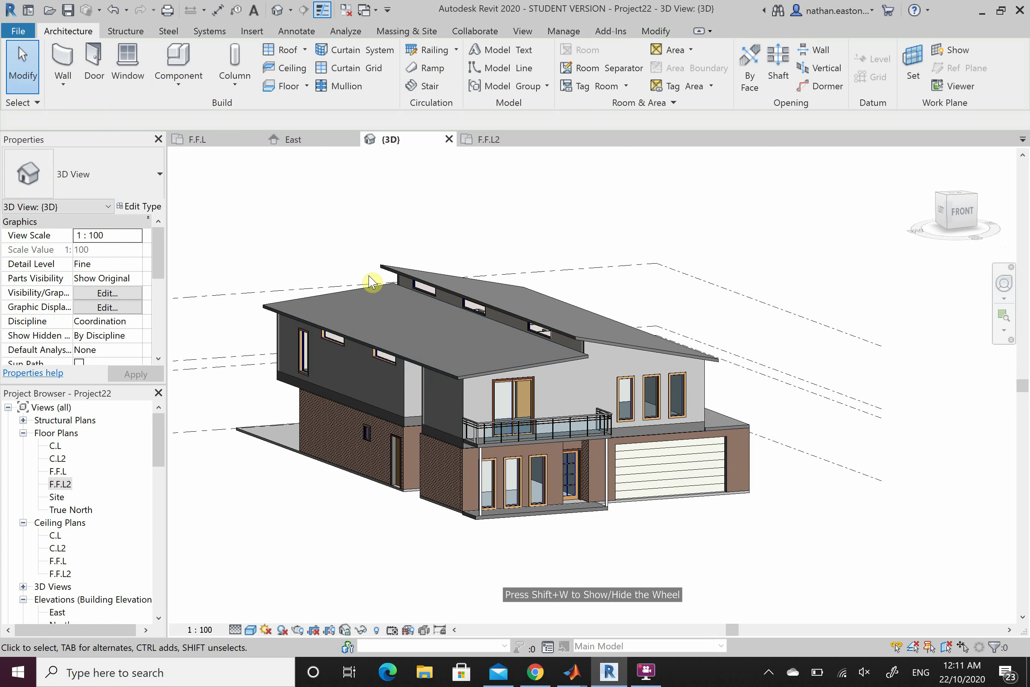
left_click(663, 677)
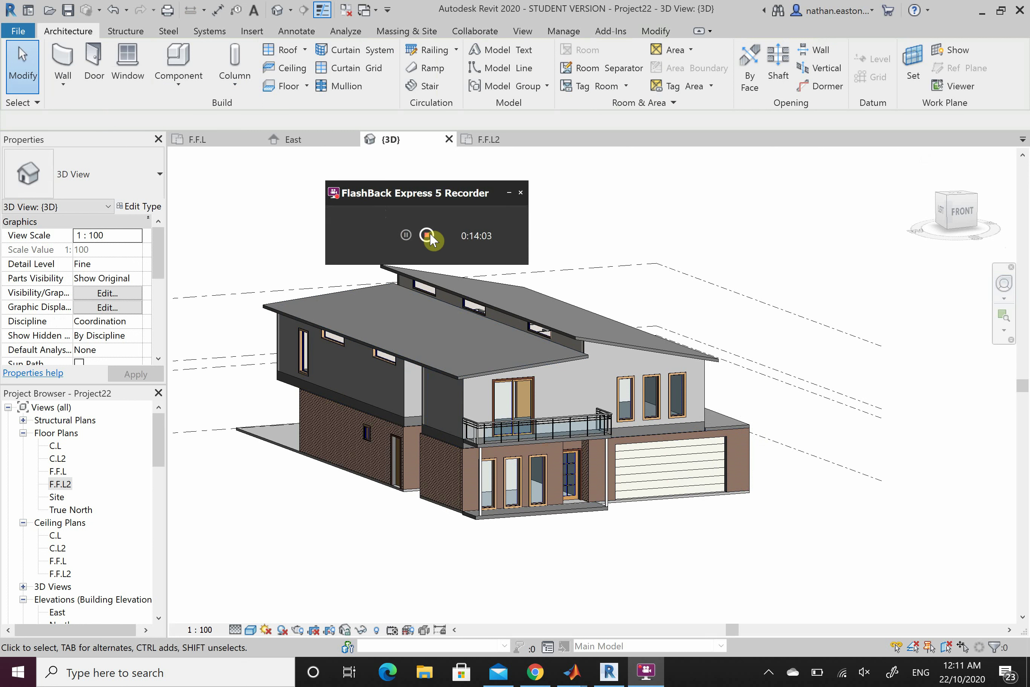